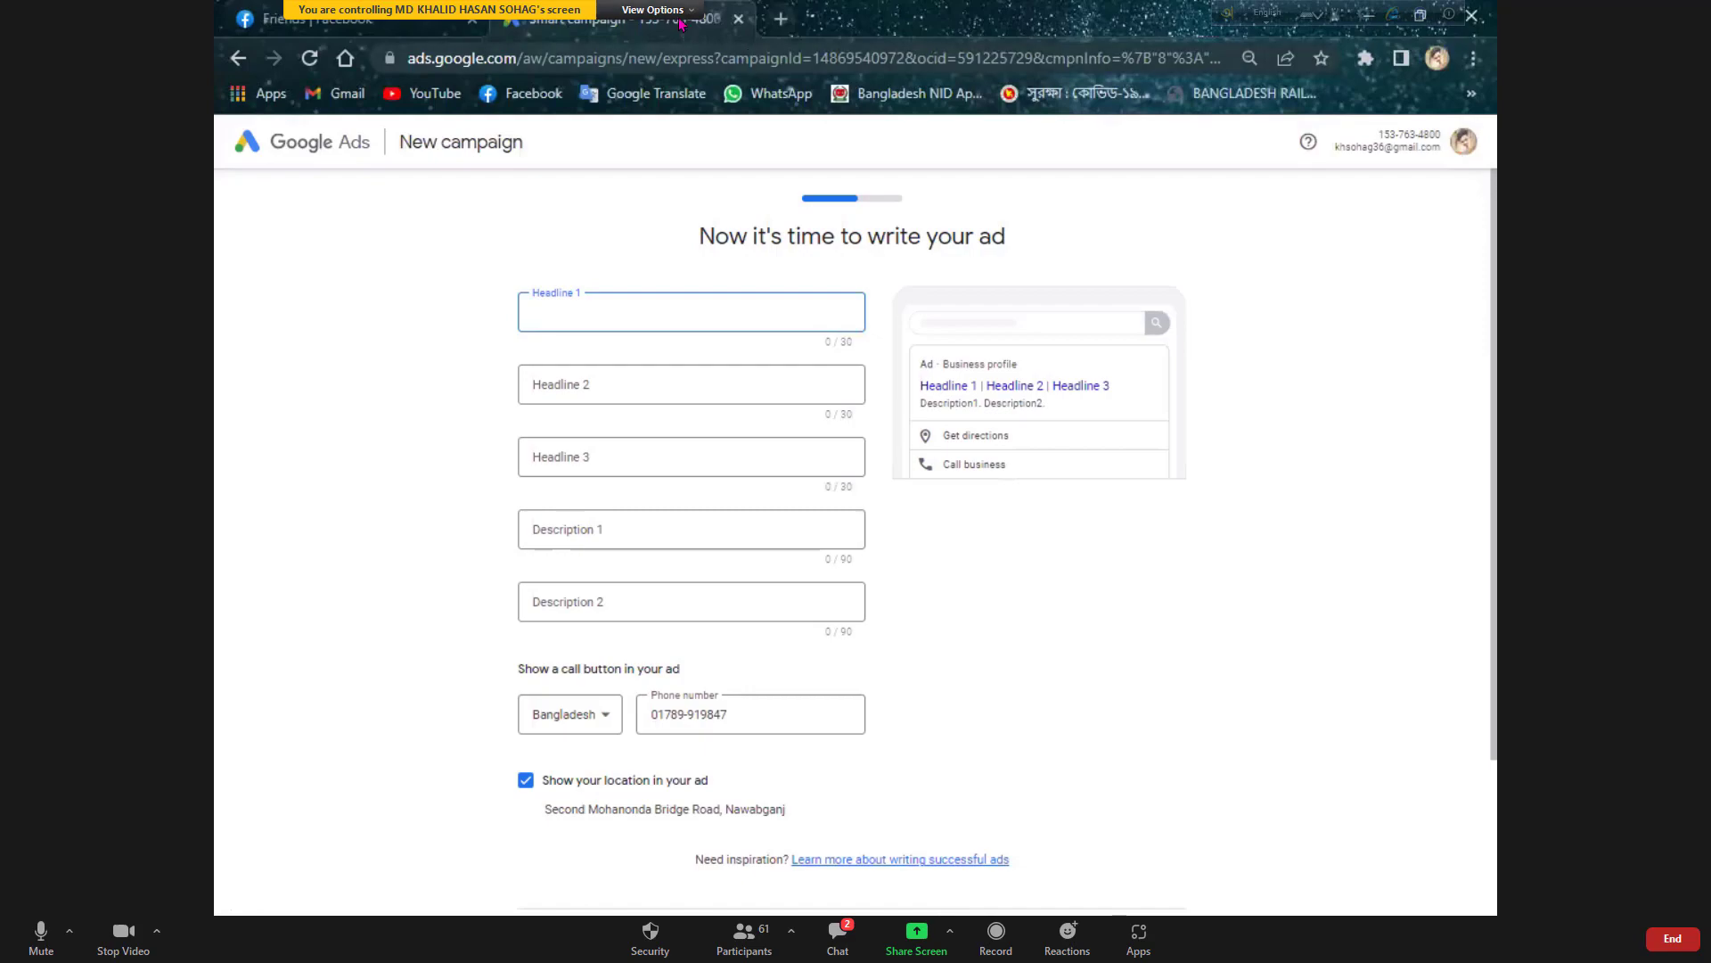
Request remote control of the participant's shared screen in the Zoom meeting.
{"action": "left_click", "coordinate": [679, 214]}
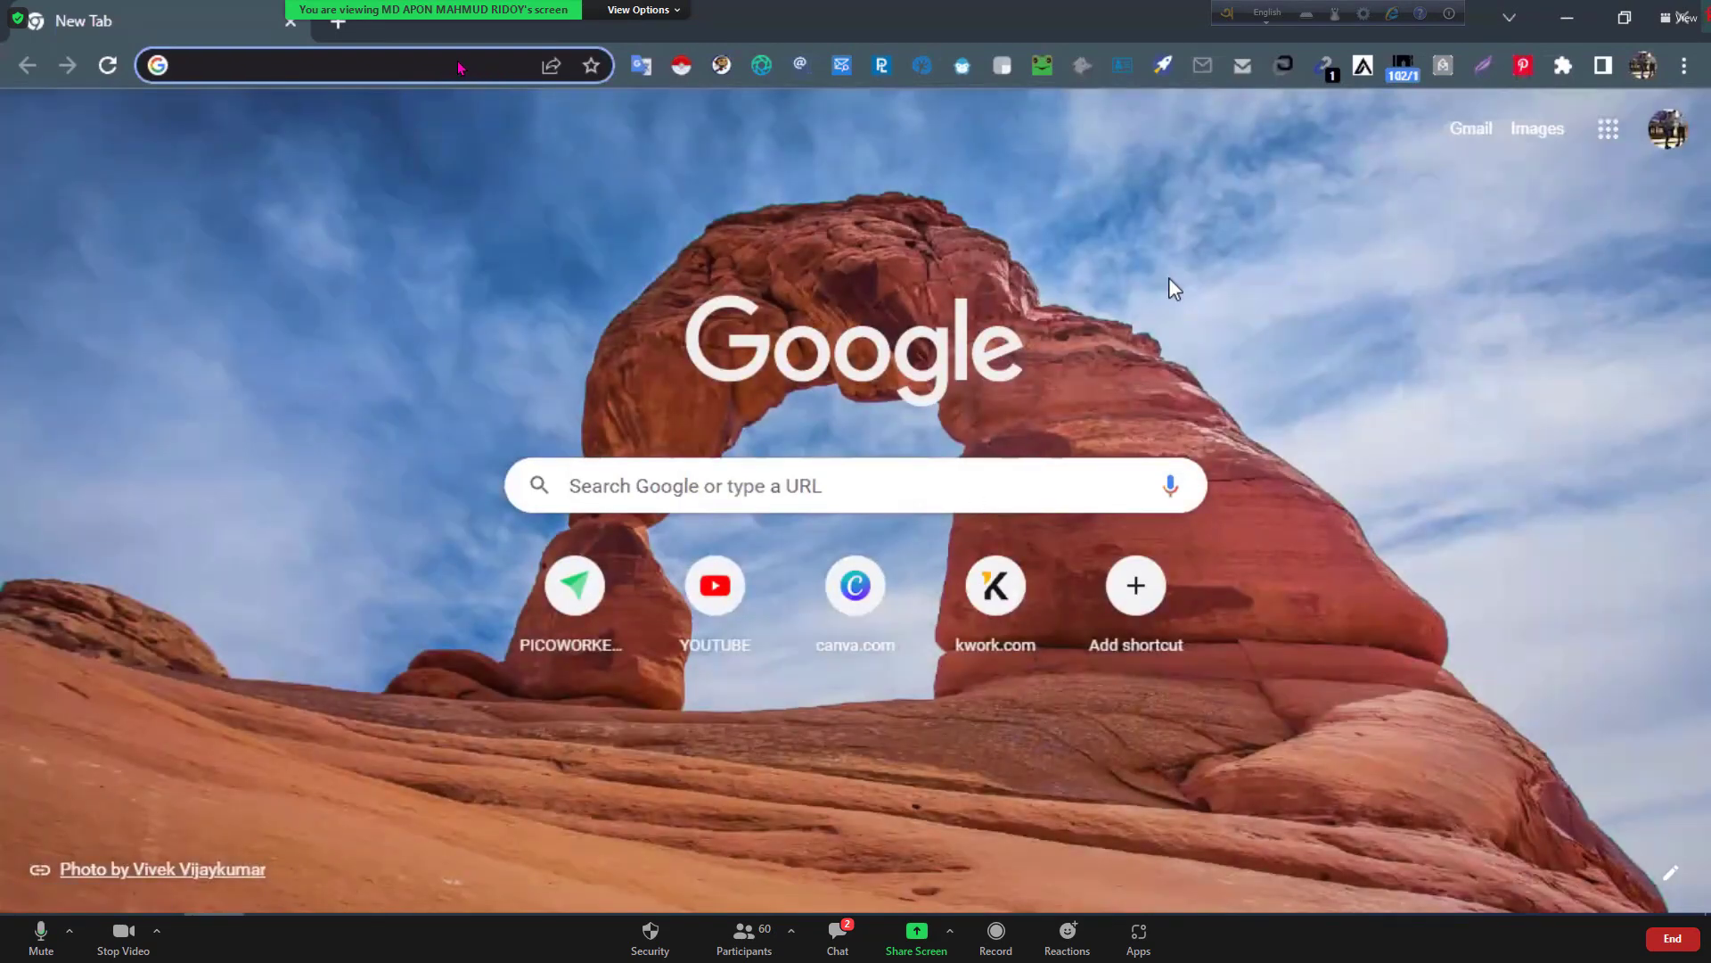
{"action": "left_click", "coordinate": [638, 10]}
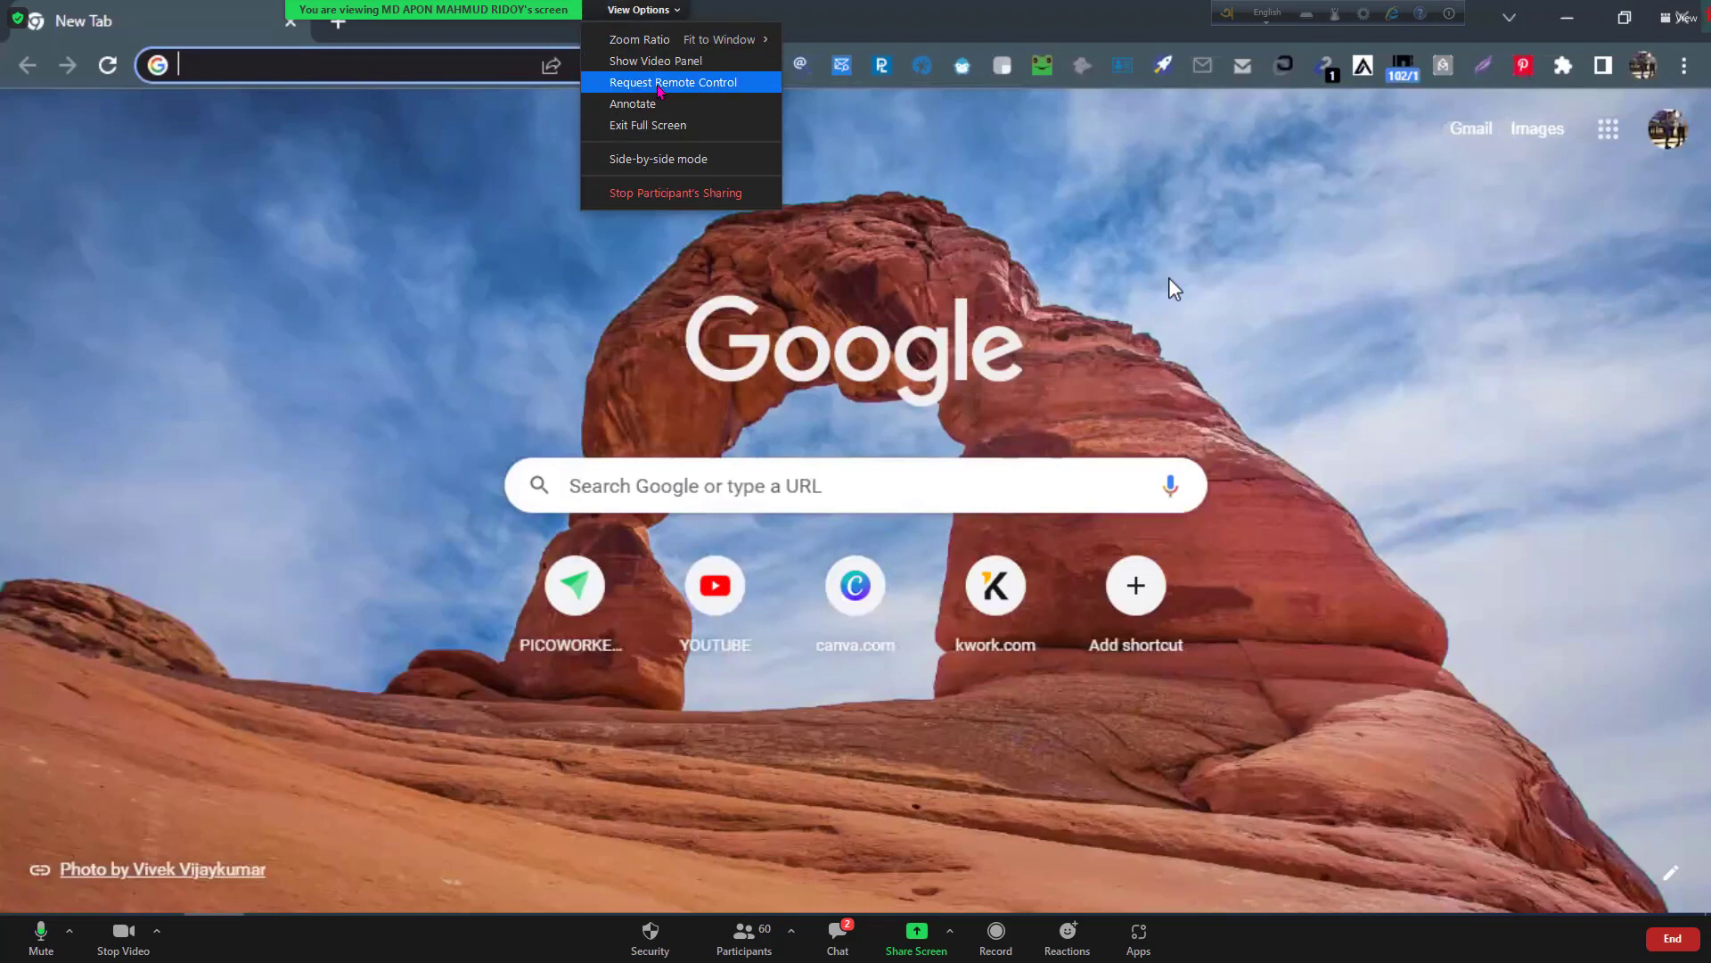
{"action": "left_click", "coordinate": [664, 86]}
{"action": "left_click", "coordinate": [925, 559]}
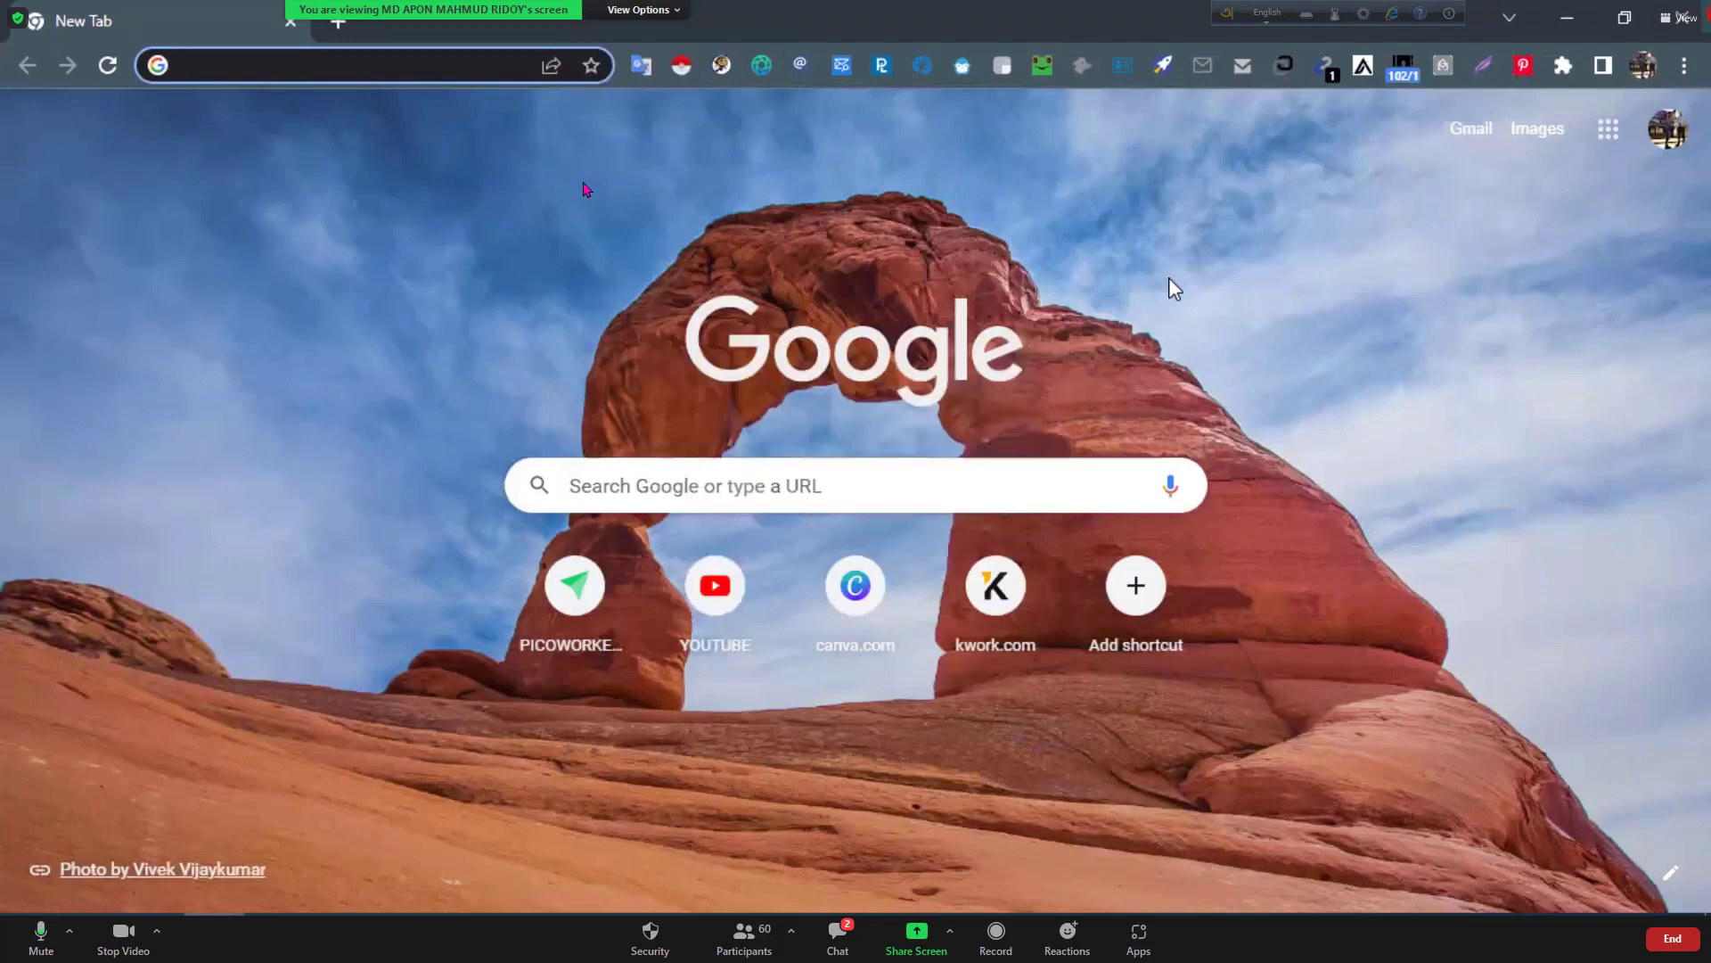
{"action": "left_click", "coordinate": [414, 64]}
{"action": "type", "text": "Facebook"}
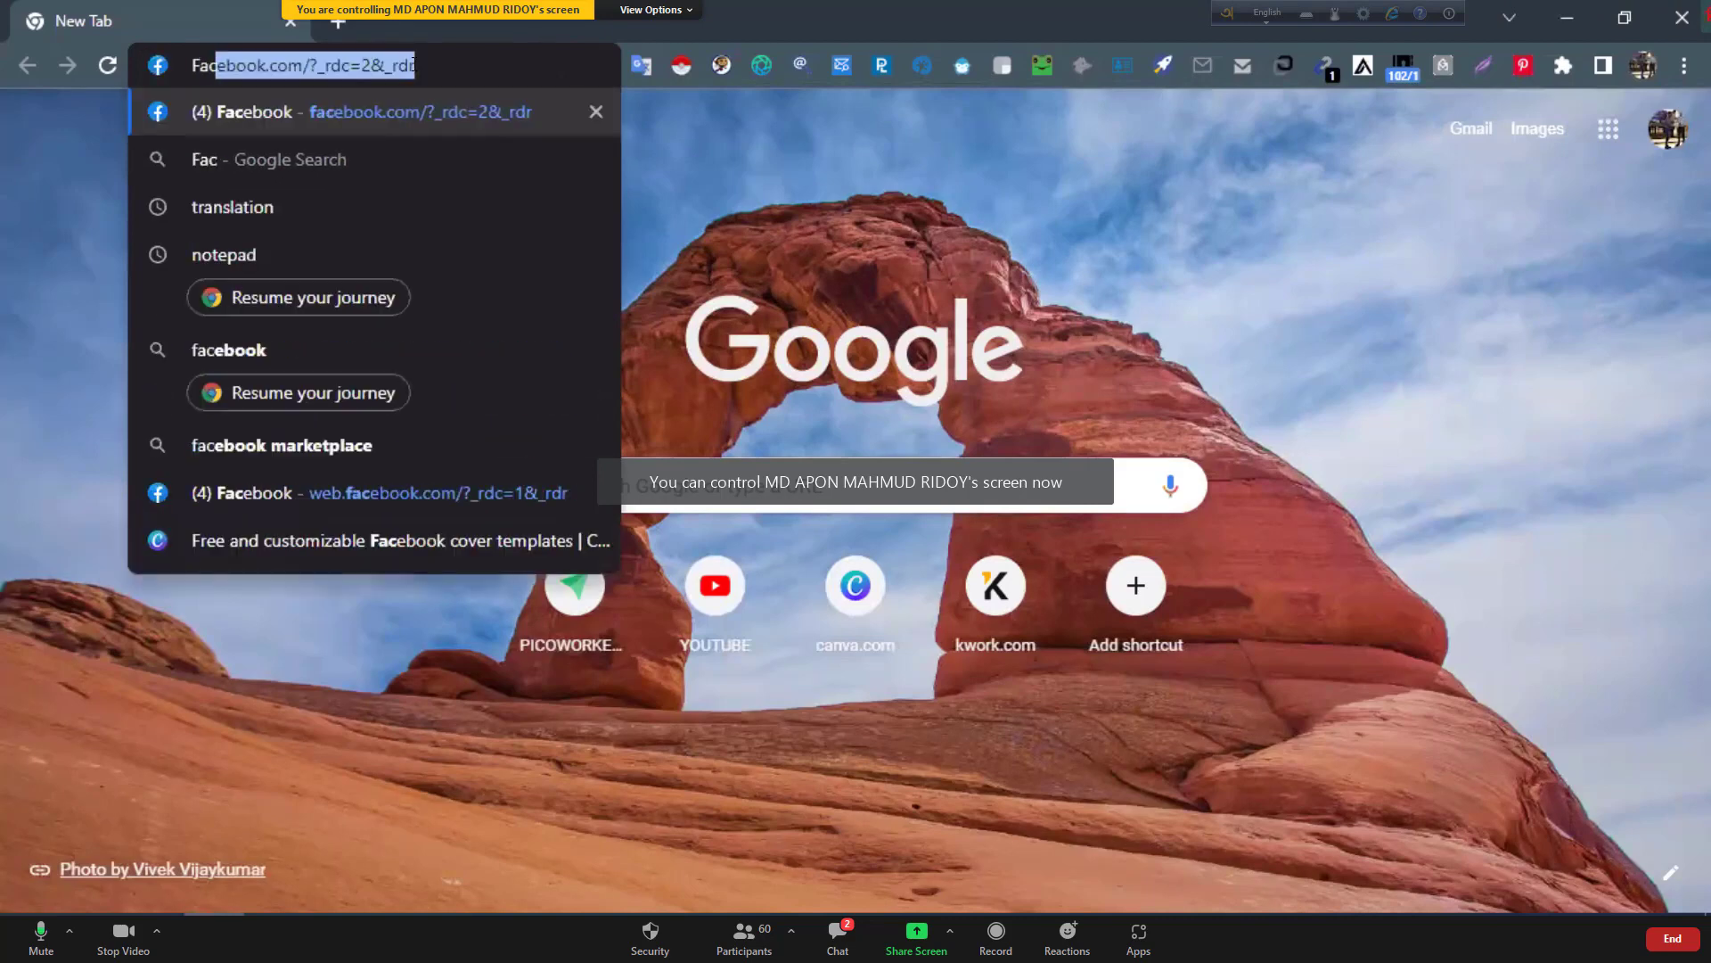
{"action": "key", "text": "BackSpace"}
{"action": "key", "text": "BackSpace"}
{"action": "key", "text": "BackSpace"}
{"action": "key", "text": "BackSpace"}
{"action": "key", "text": "BackSpace"}
{"action": "key", "text": "BackSpace"}
{"action": "key", "text": "BackSpace"}
{"action": "key", "text": "BackSpace"}
{"action": "key", "text": "BackSpace"}
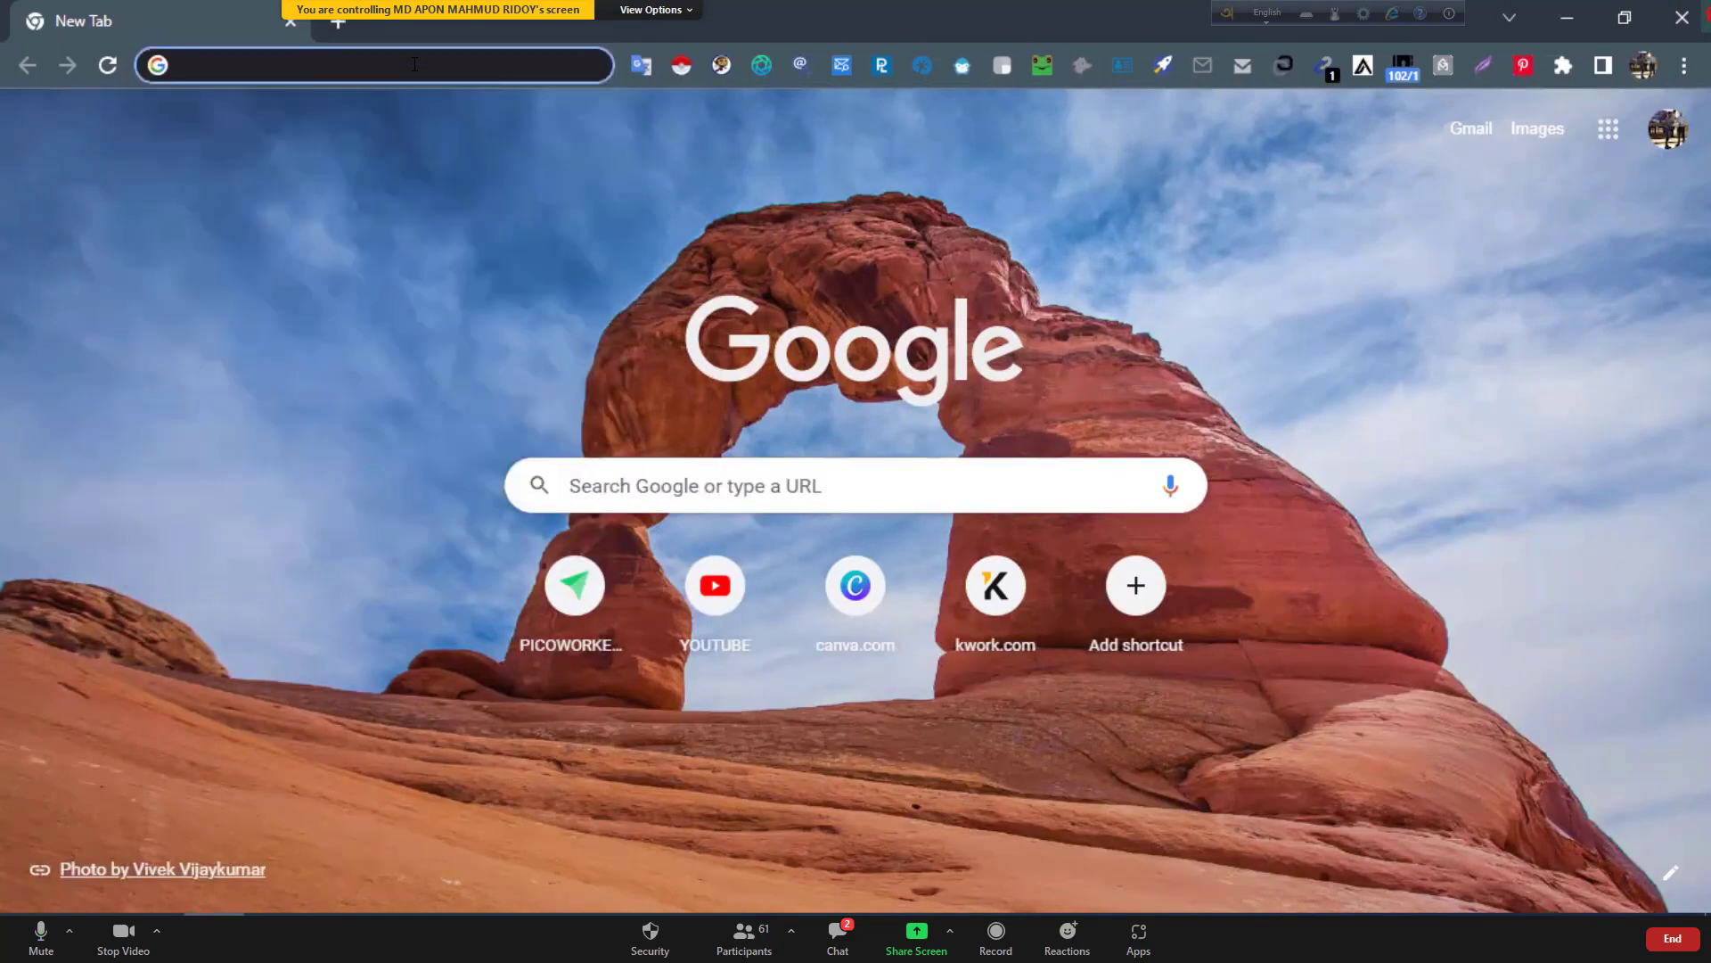
Search the web for "Google Adwords" and open the Google Ads home page.
{"action": "type", "text": "Google Adf"}
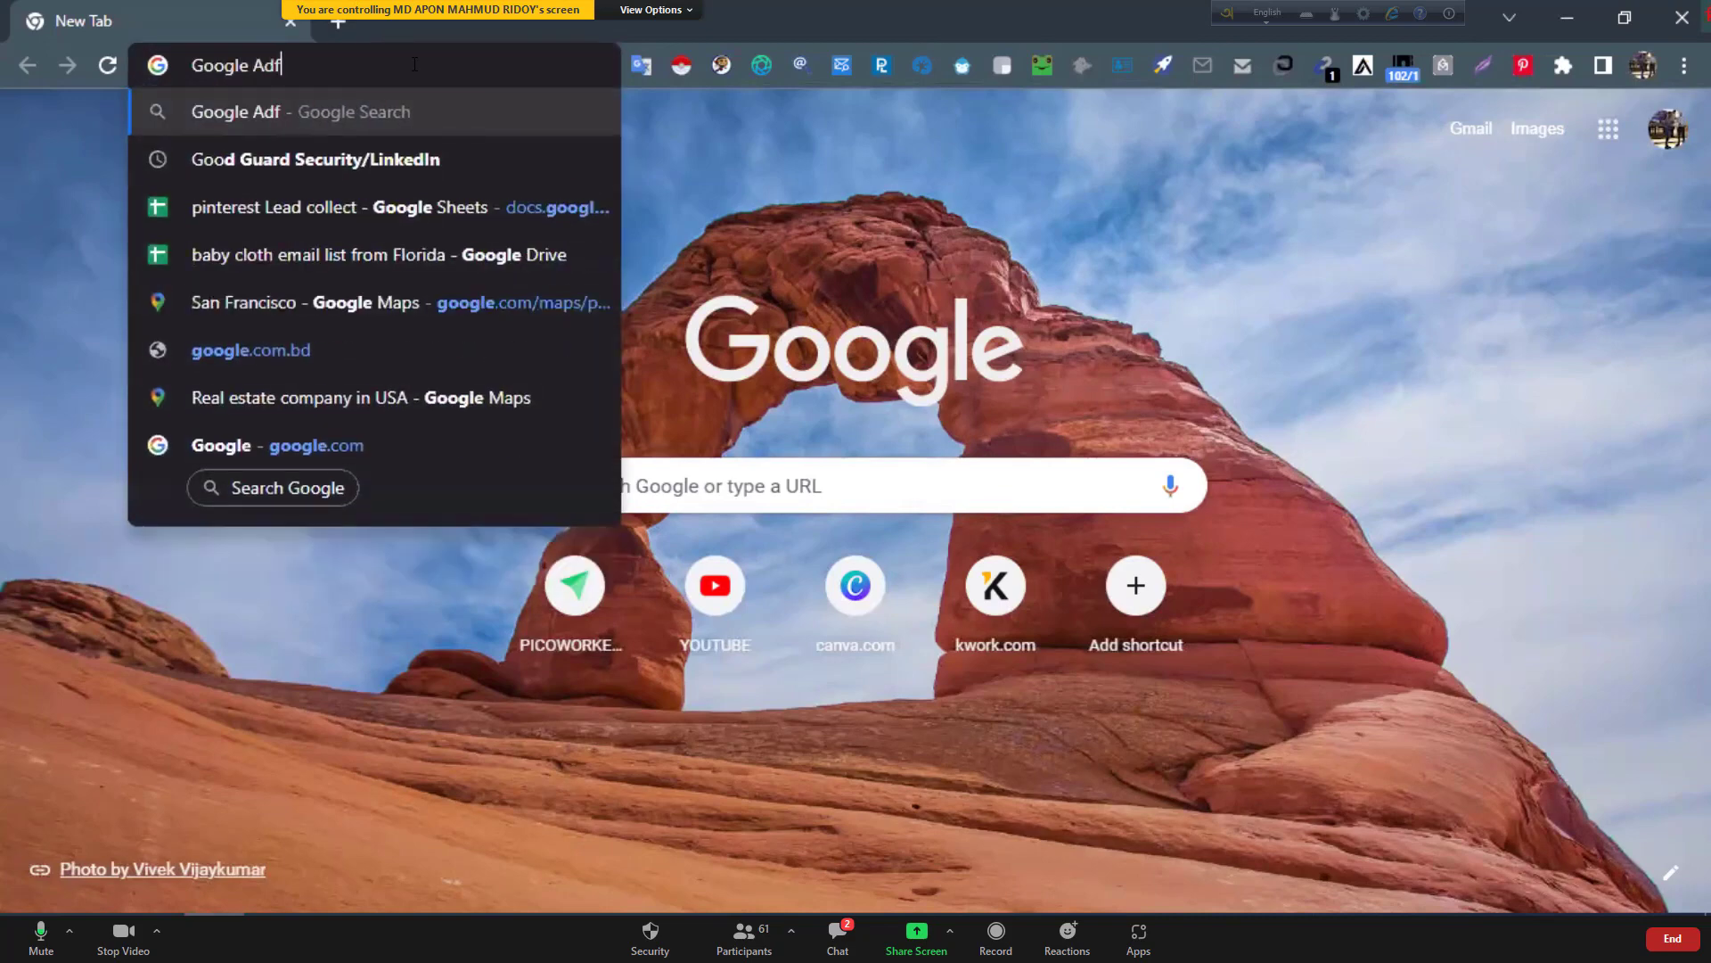
{"action": "key", "text": "BackSpace"}
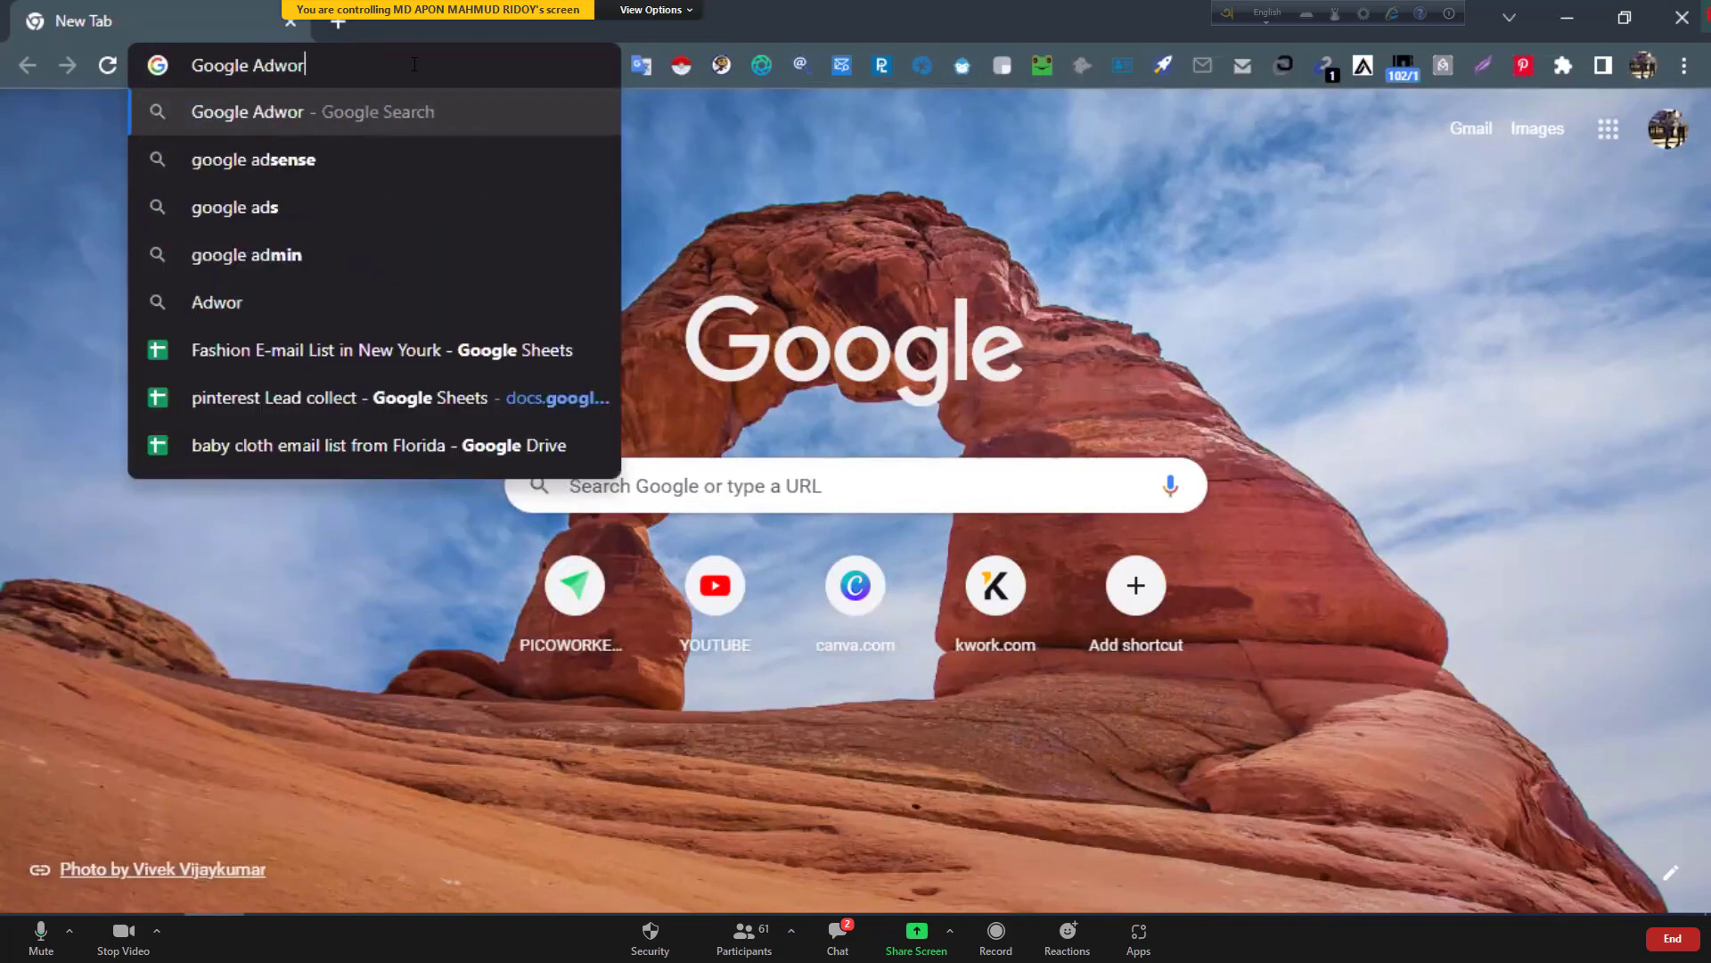
{"action": "key", "text": "Return"}
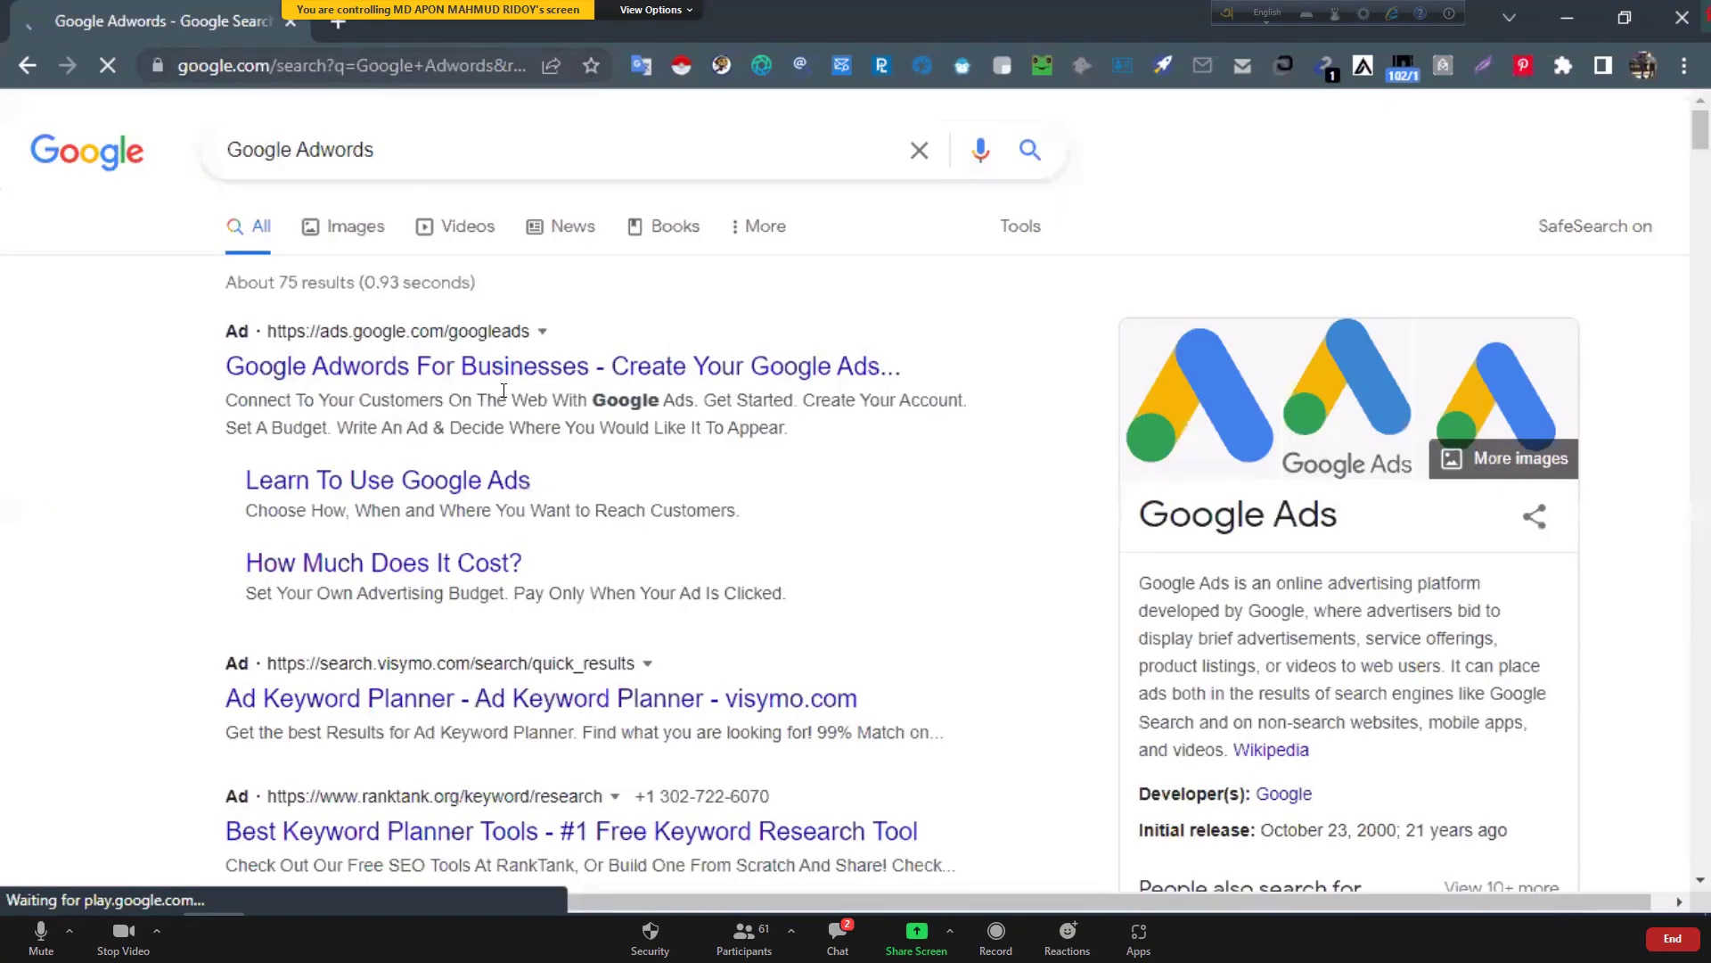
{"action": "scroll", "coordinate": [495, 402], "scroll_direction": "down", "scroll_amount": 3}
{"action": "scroll", "coordinate": [494, 402], "scroll_direction": "down", "scroll_amount": 4}
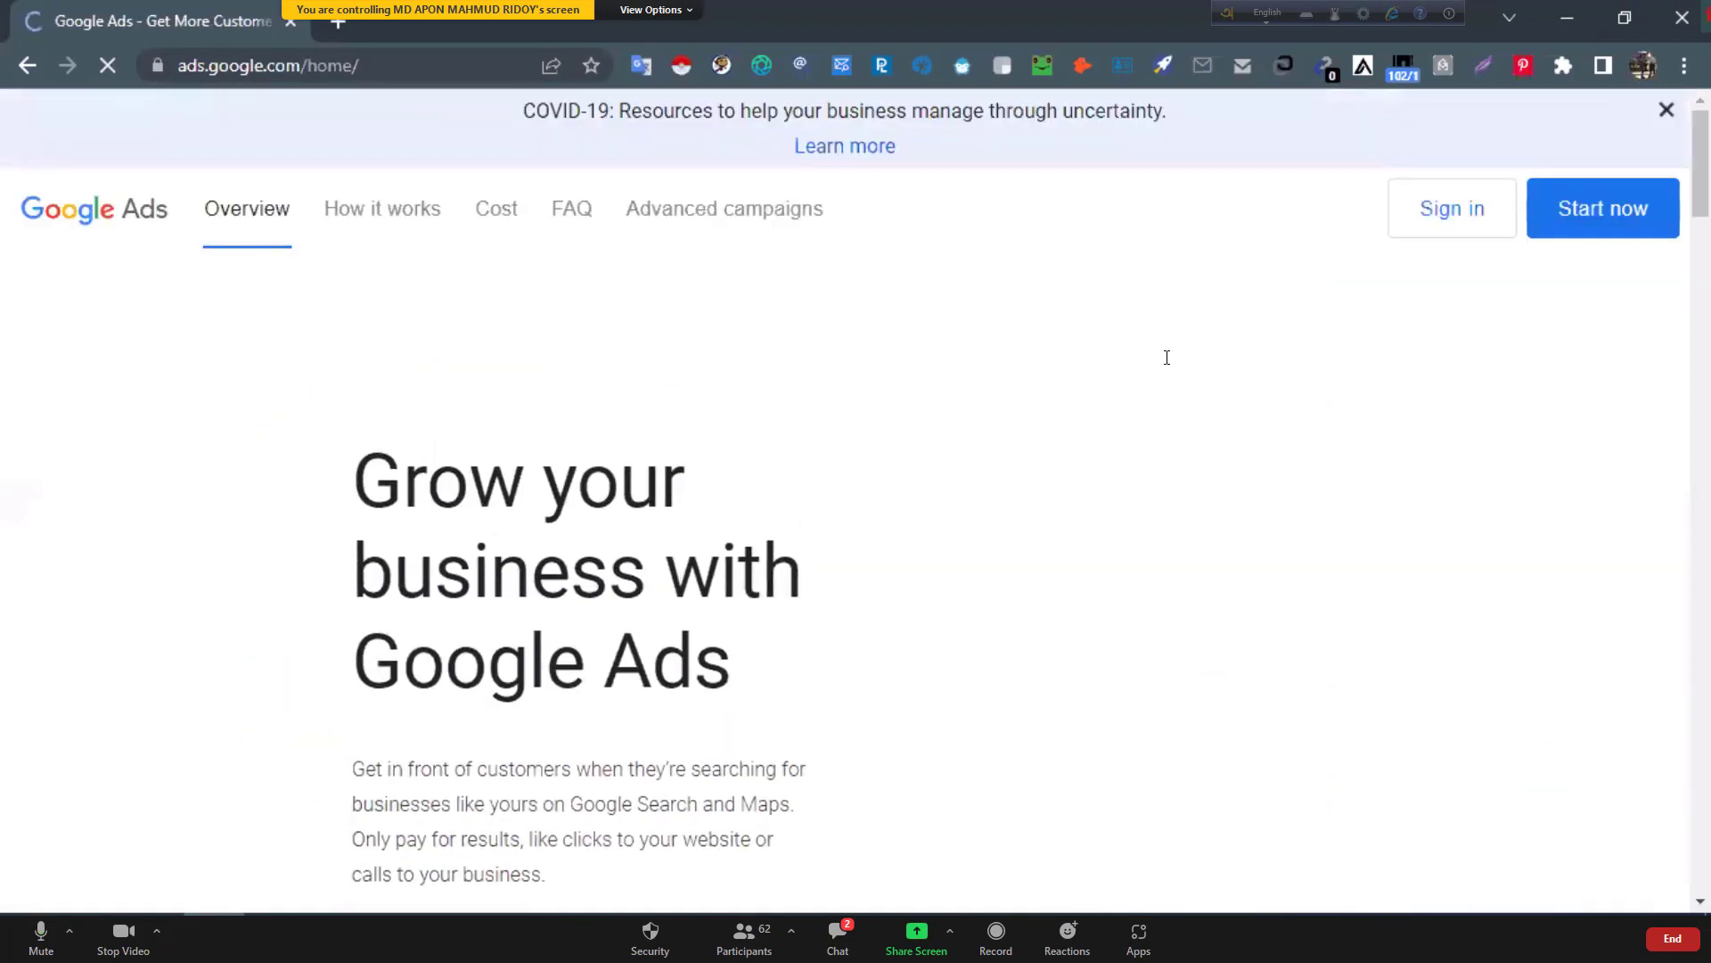
Start setting up a new Google Ads campaign and switch the setup to Expert Mode.
{"action": "left_click", "coordinate": [1574, 212]}
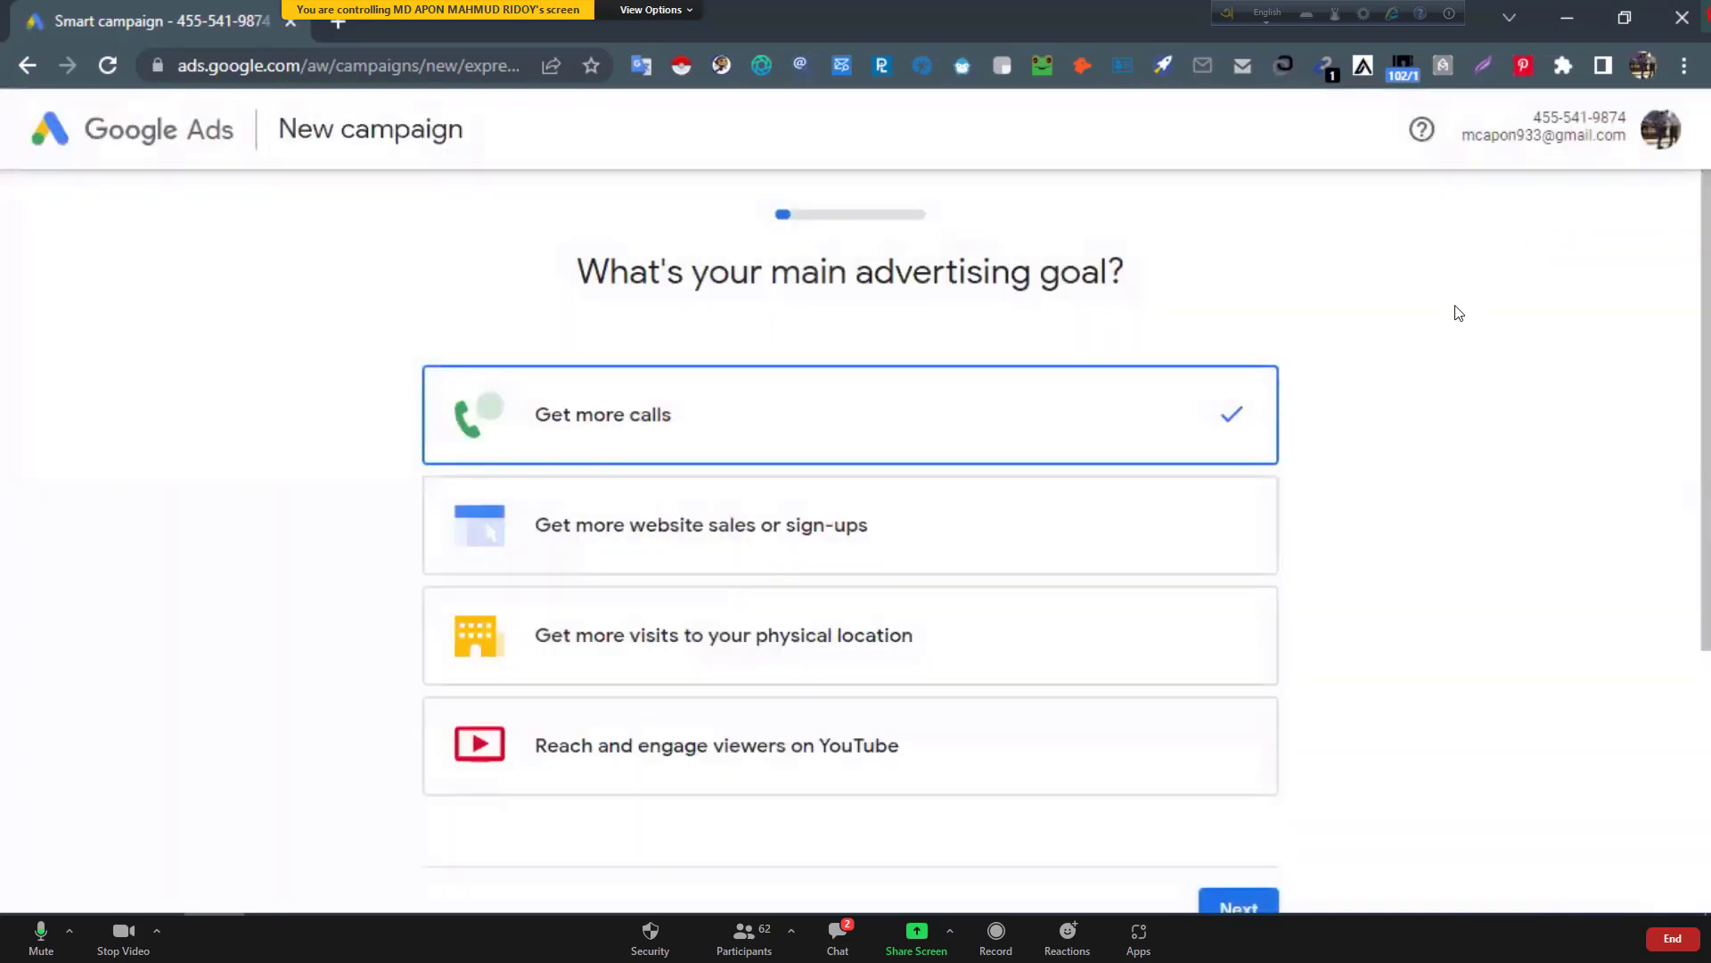
{"action": "scroll", "coordinate": [1451, 325], "scroll_direction": "down", "scroll_amount": 4}
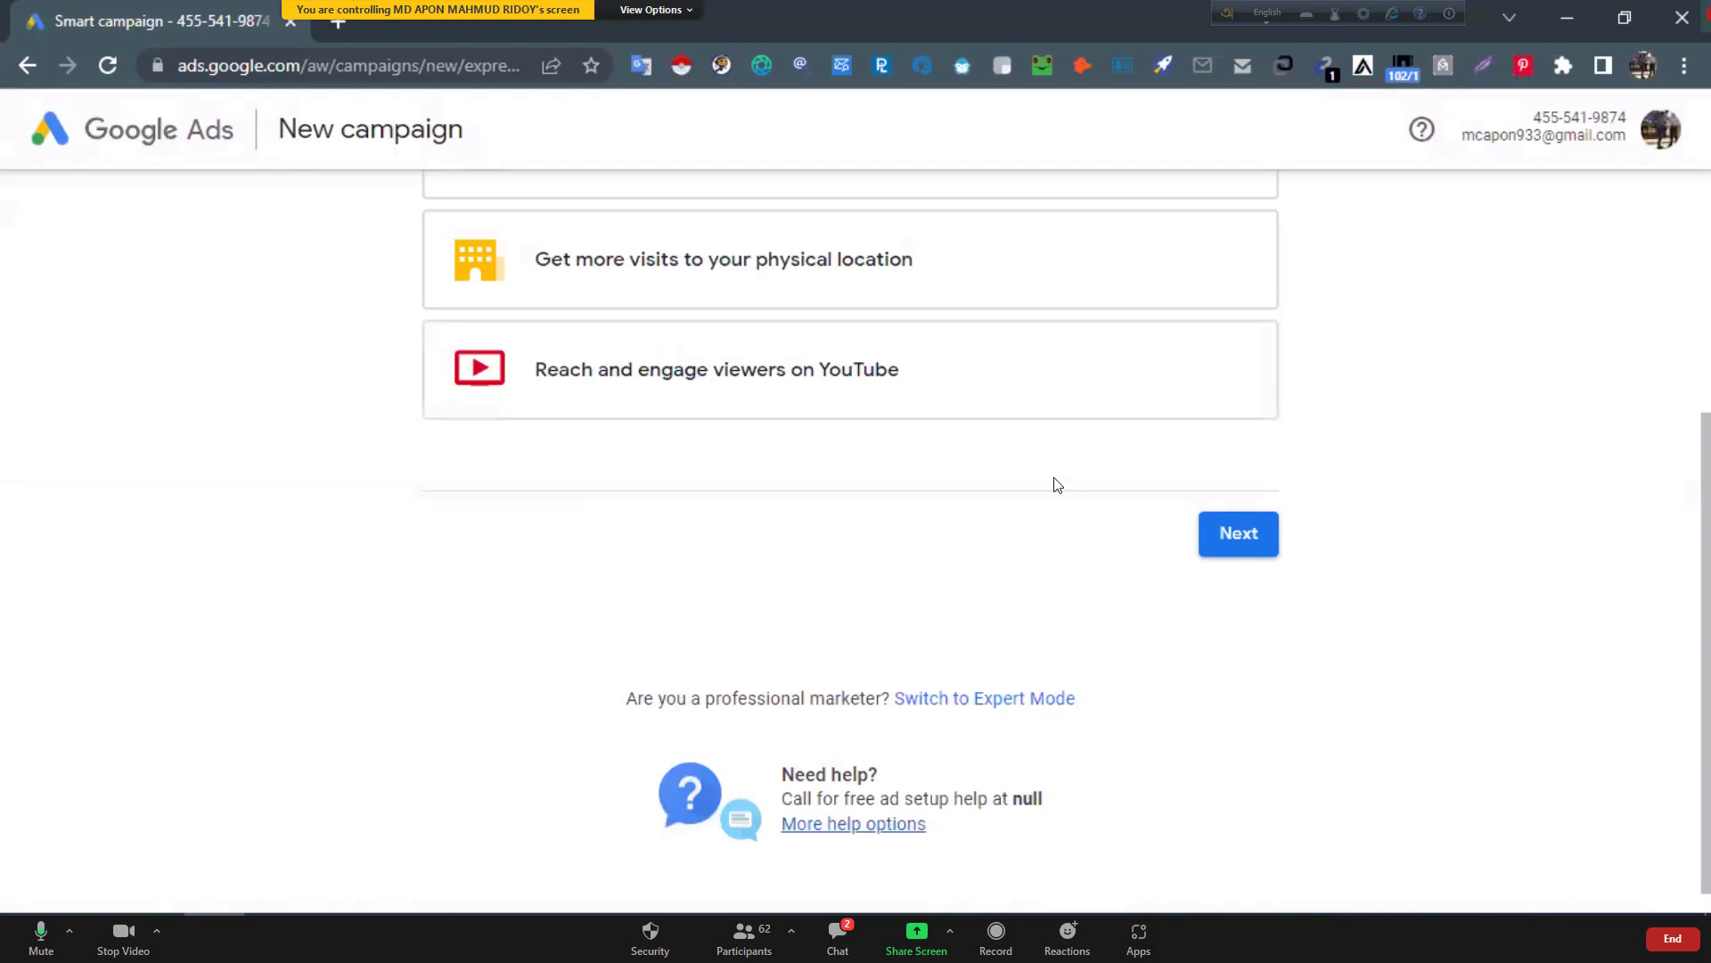
{"action": "scroll", "coordinate": [1057, 485], "scroll_direction": "up", "scroll_amount": 3}
{"action": "scroll", "coordinate": [1407, 400], "scroll_direction": "up", "scroll_amount": 2}
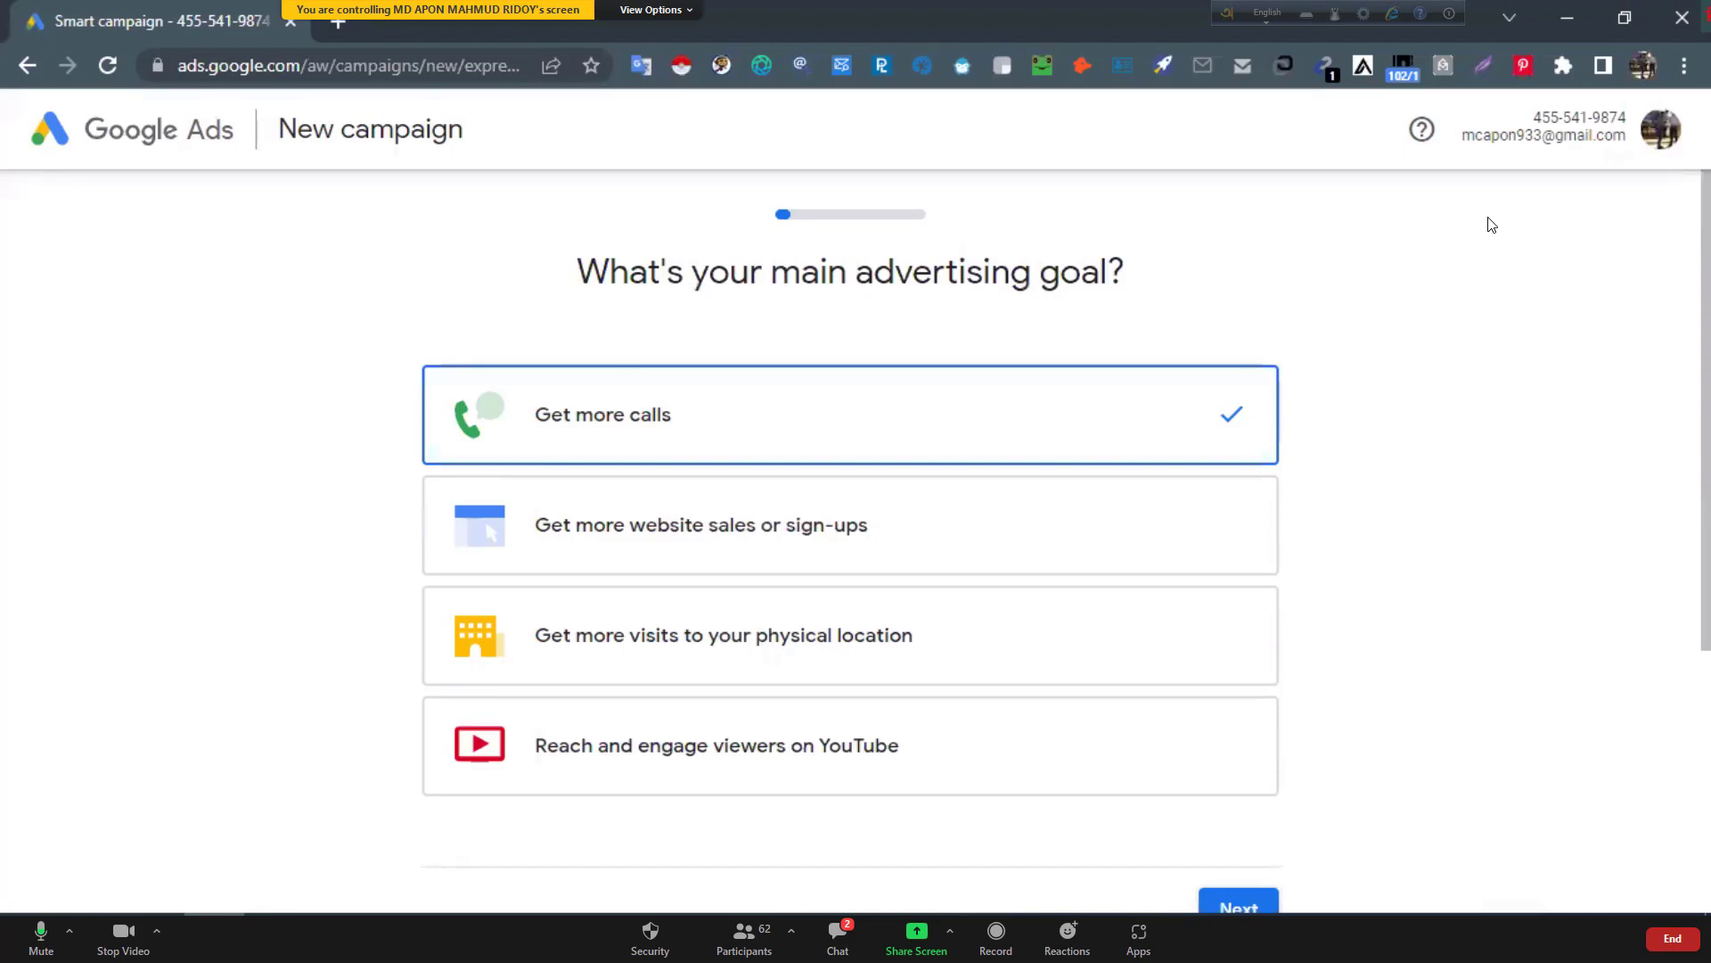
{"action": "scroll", "coordinate": [1503, 259], "scroll_direction": "down", "scroll_amount": 4}
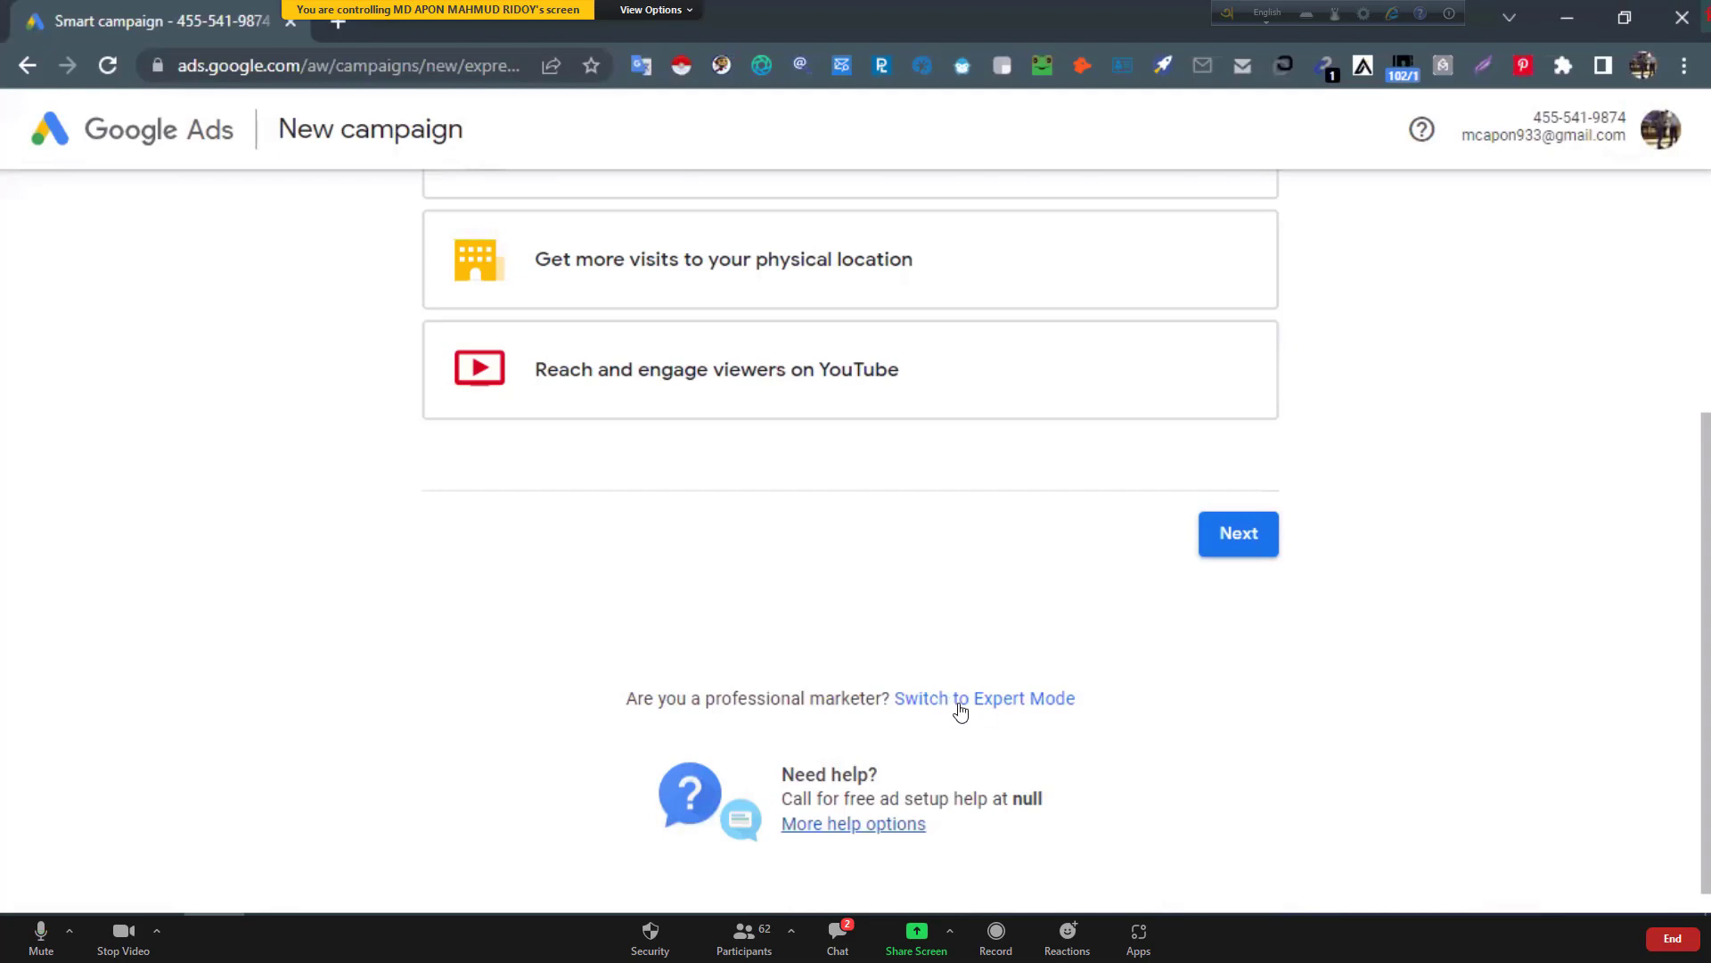
{"action": "left_click", "coordinate": [960, 711]}
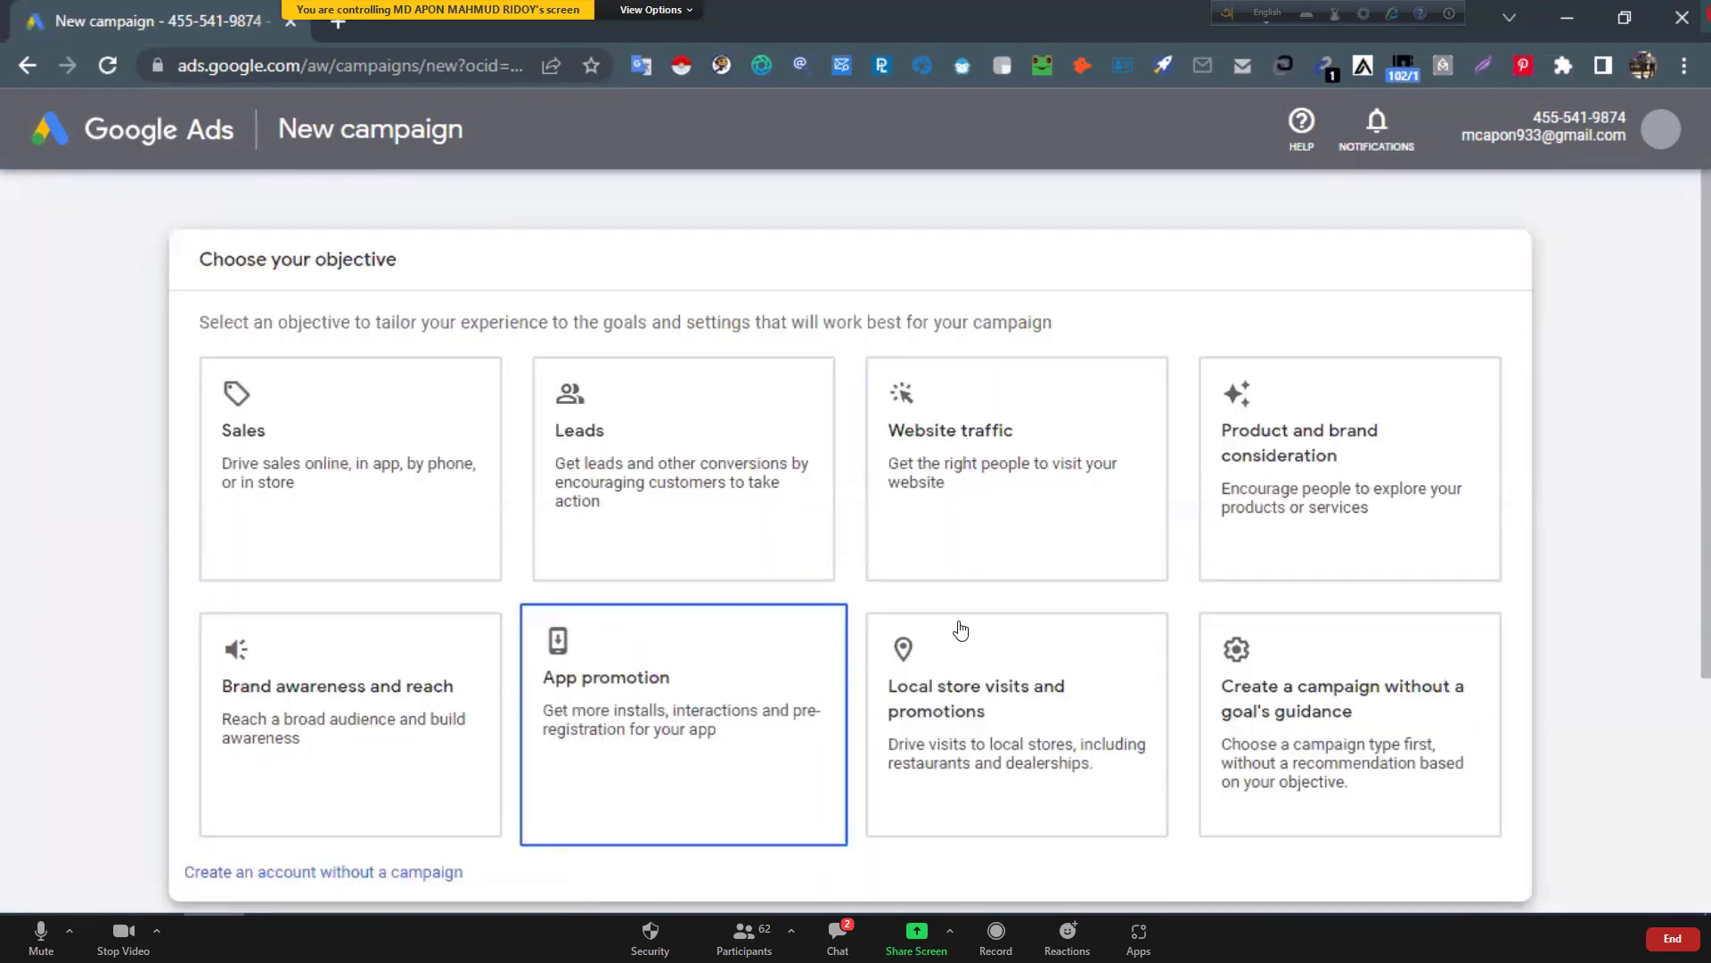
Choose to create an account without a campaign and submit the prefilled business information.
{"action": "scroll", "coordinate": [745, 729], "scroll_direction": "down", "scroll_amount": 4}
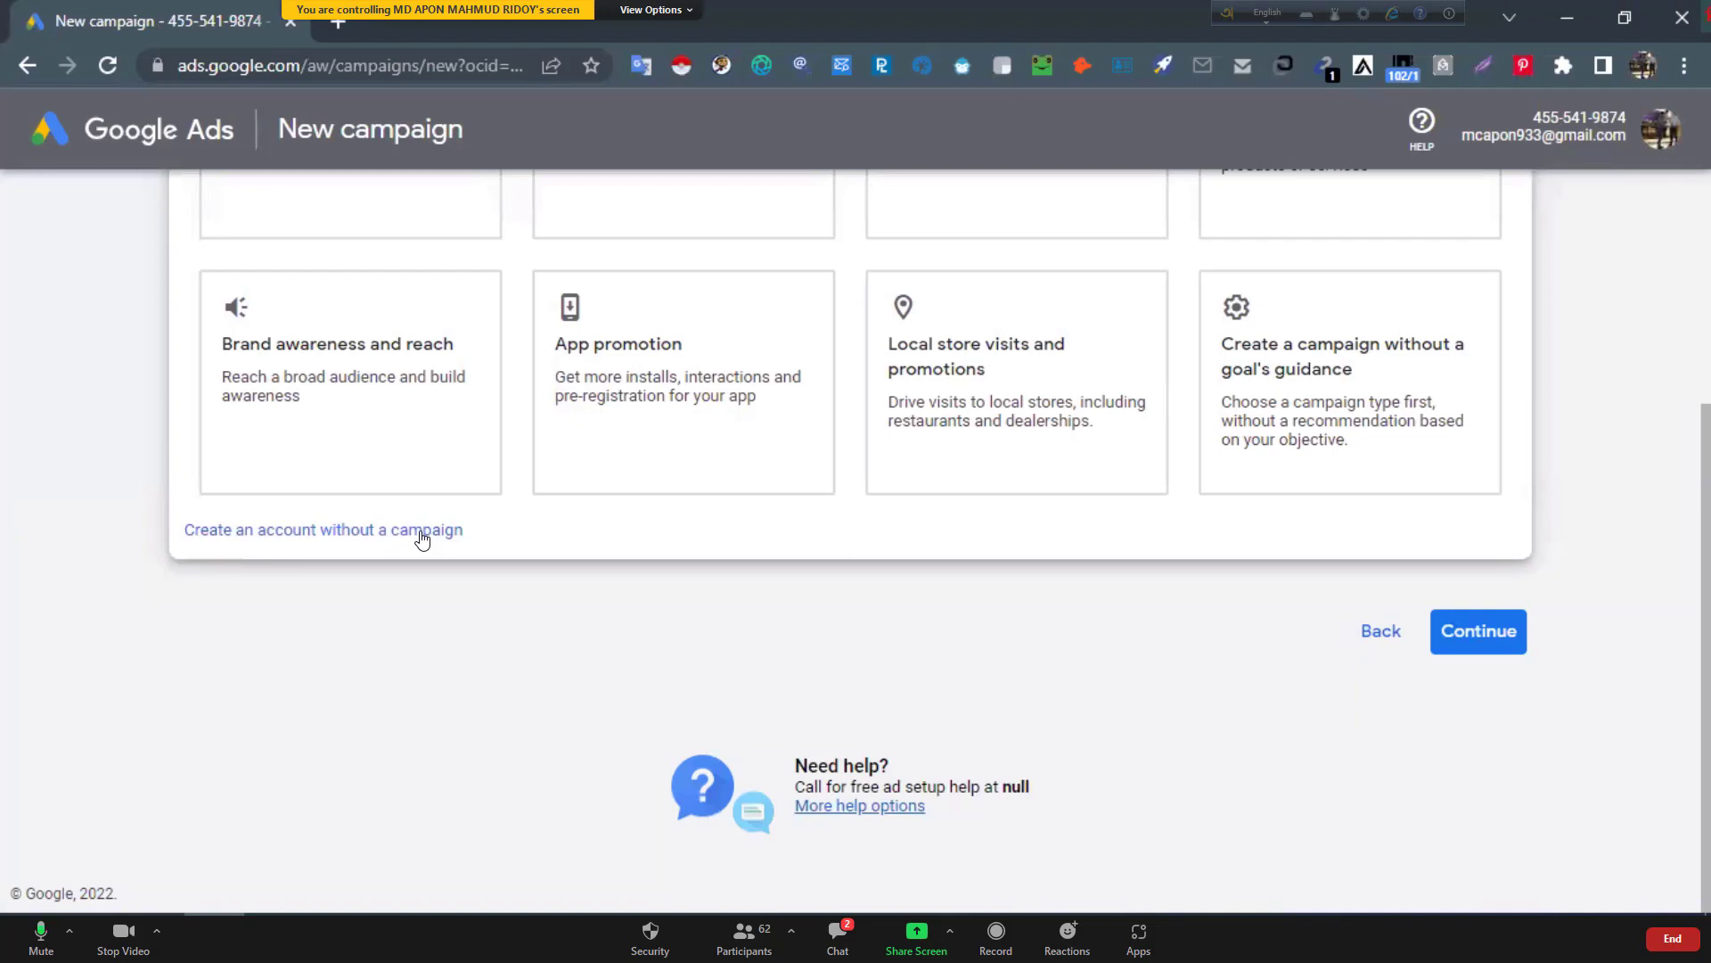
{"action": "left_click", "coordinate": [389, 395]}
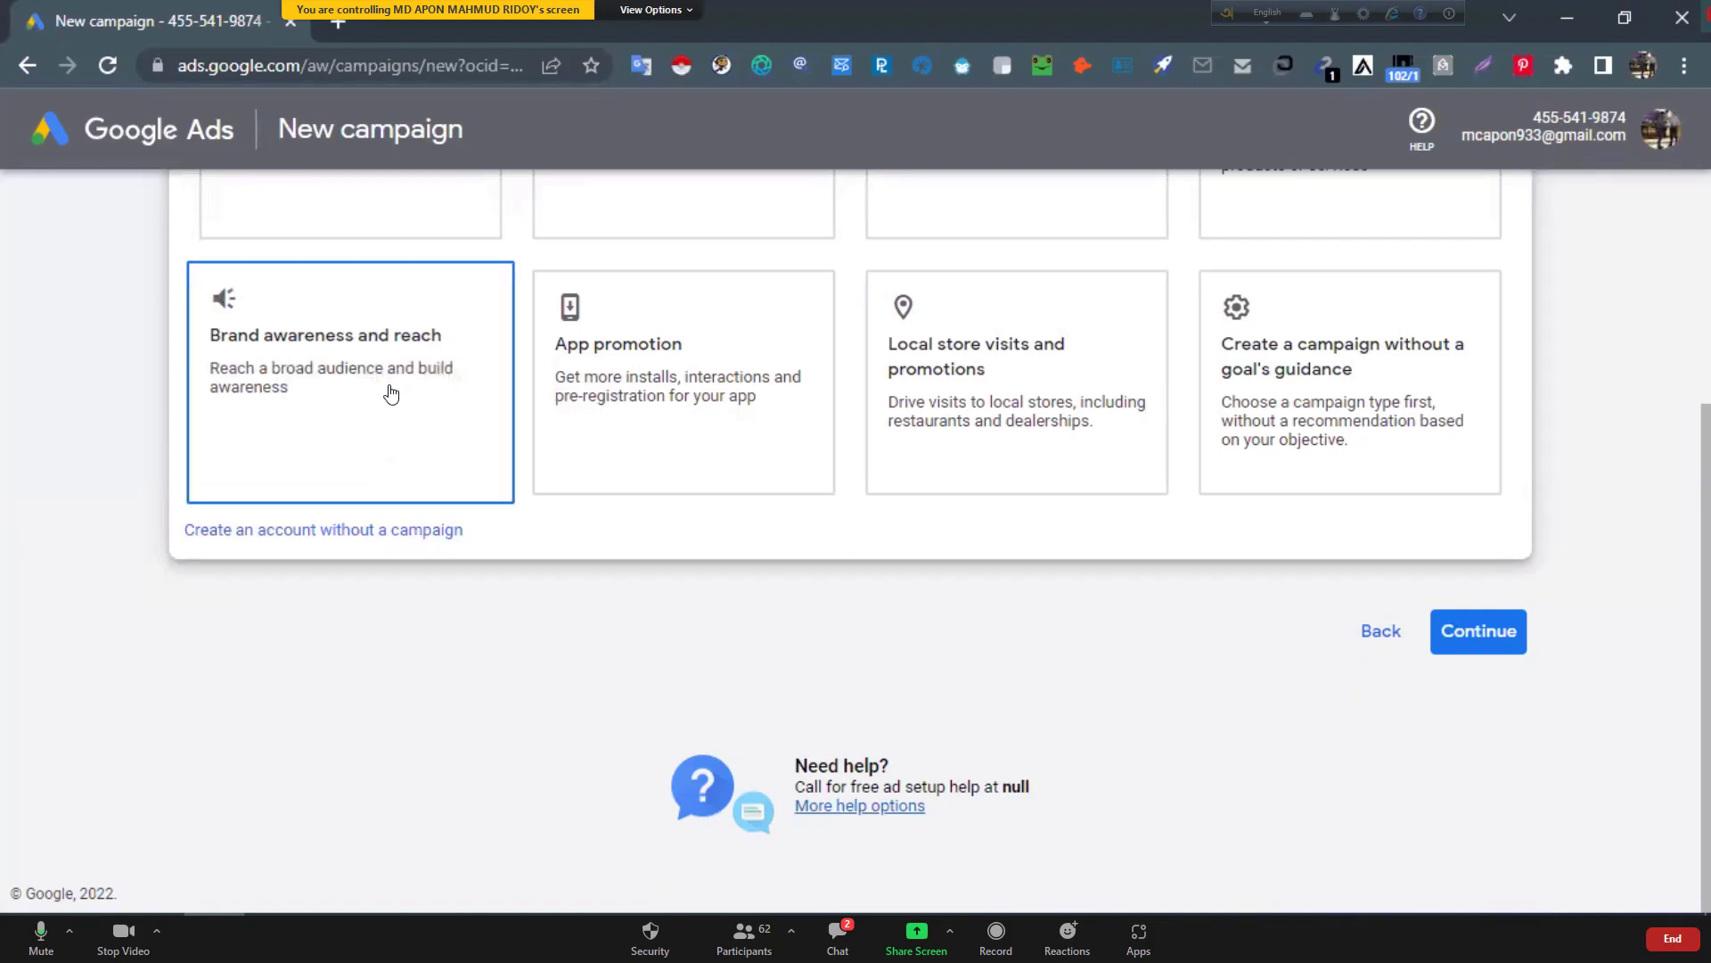
{"action": "left_click", "coordinate": [319, 538]}
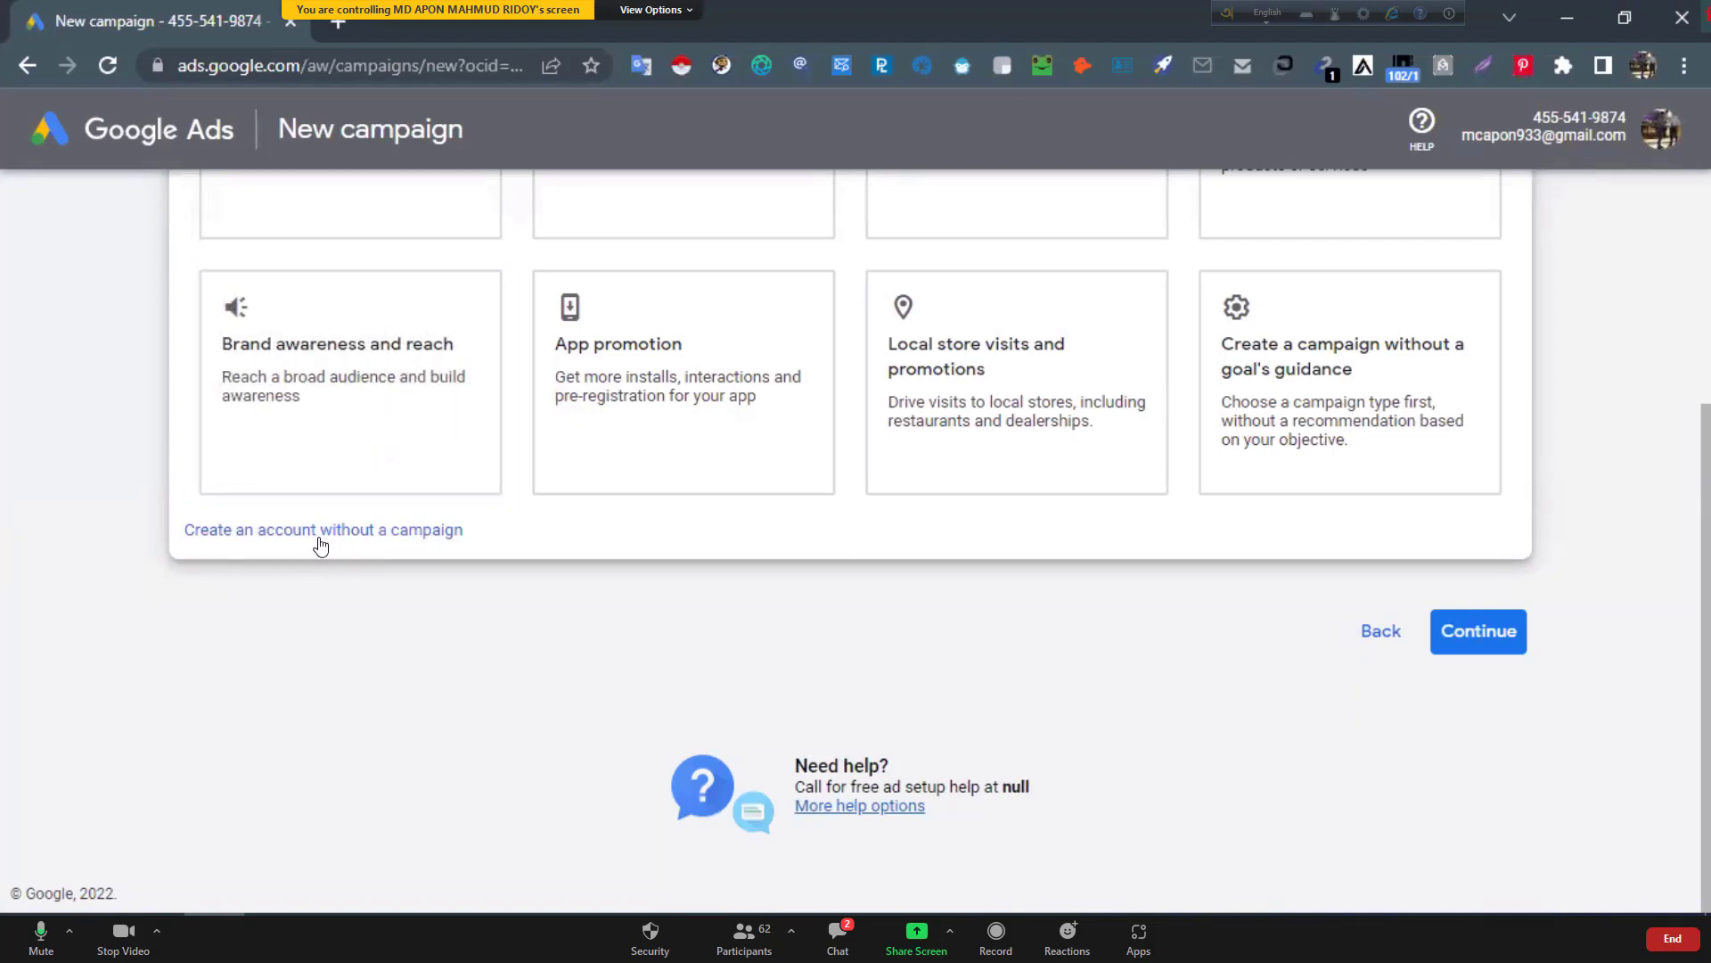
{"action": "left_click", "coordinate": [319, 533]}
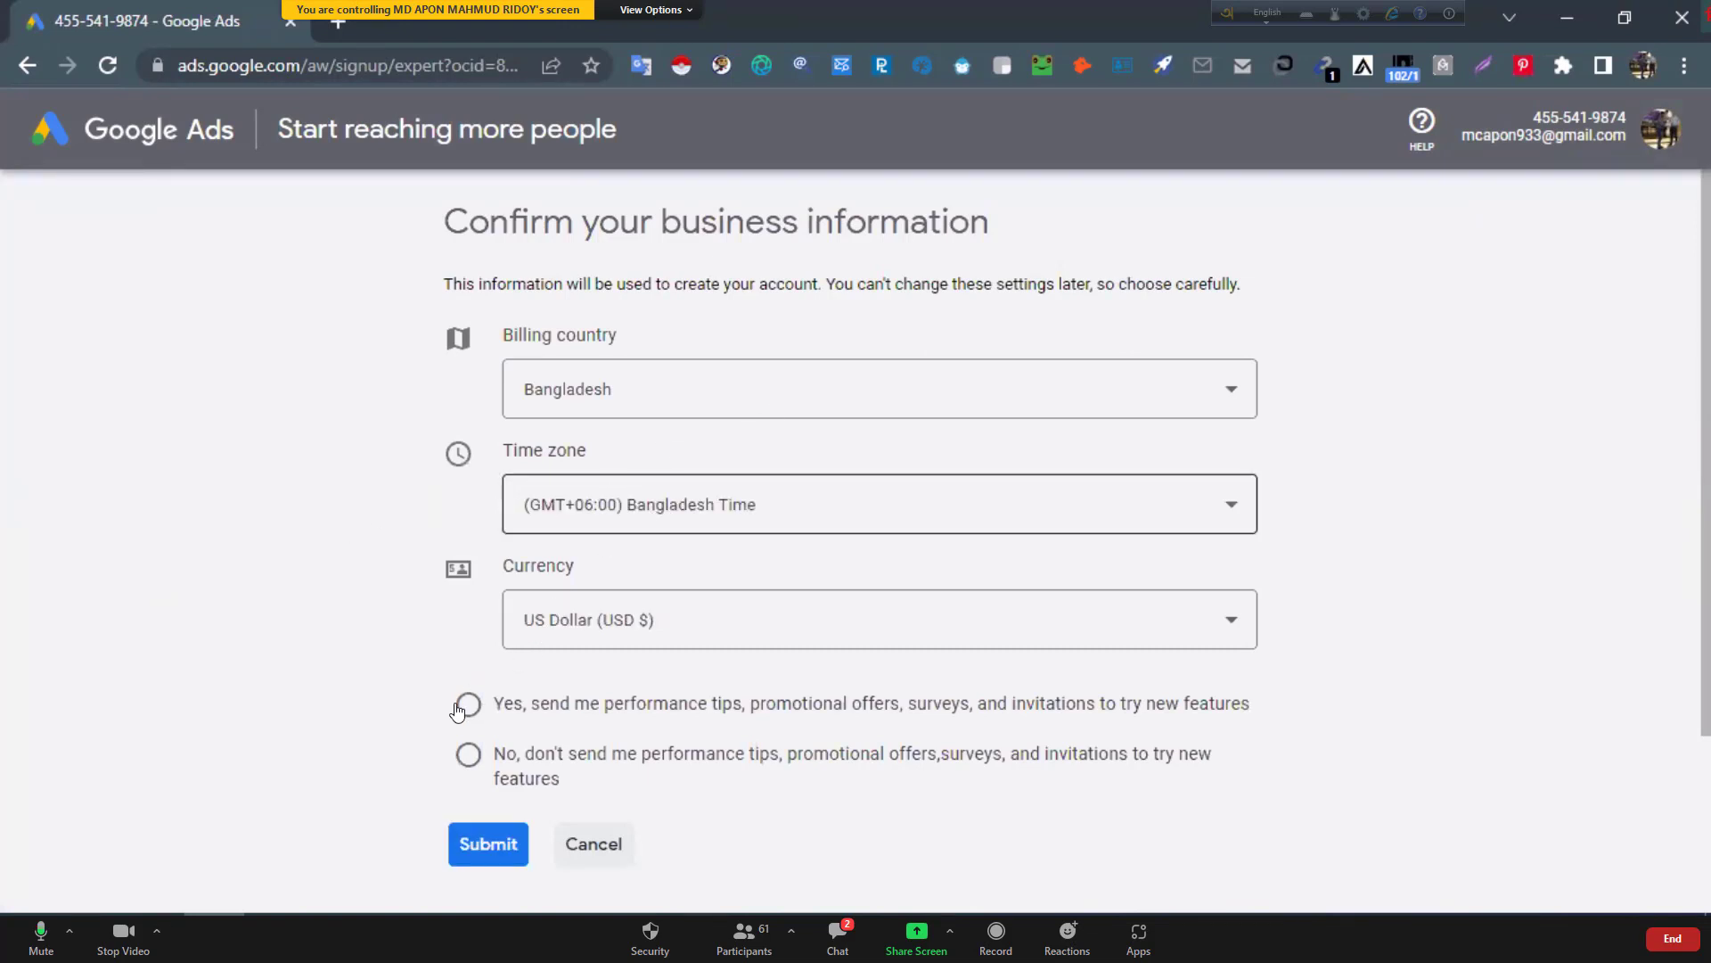
{"action": "left_click", "coordinate": [482, 856]}
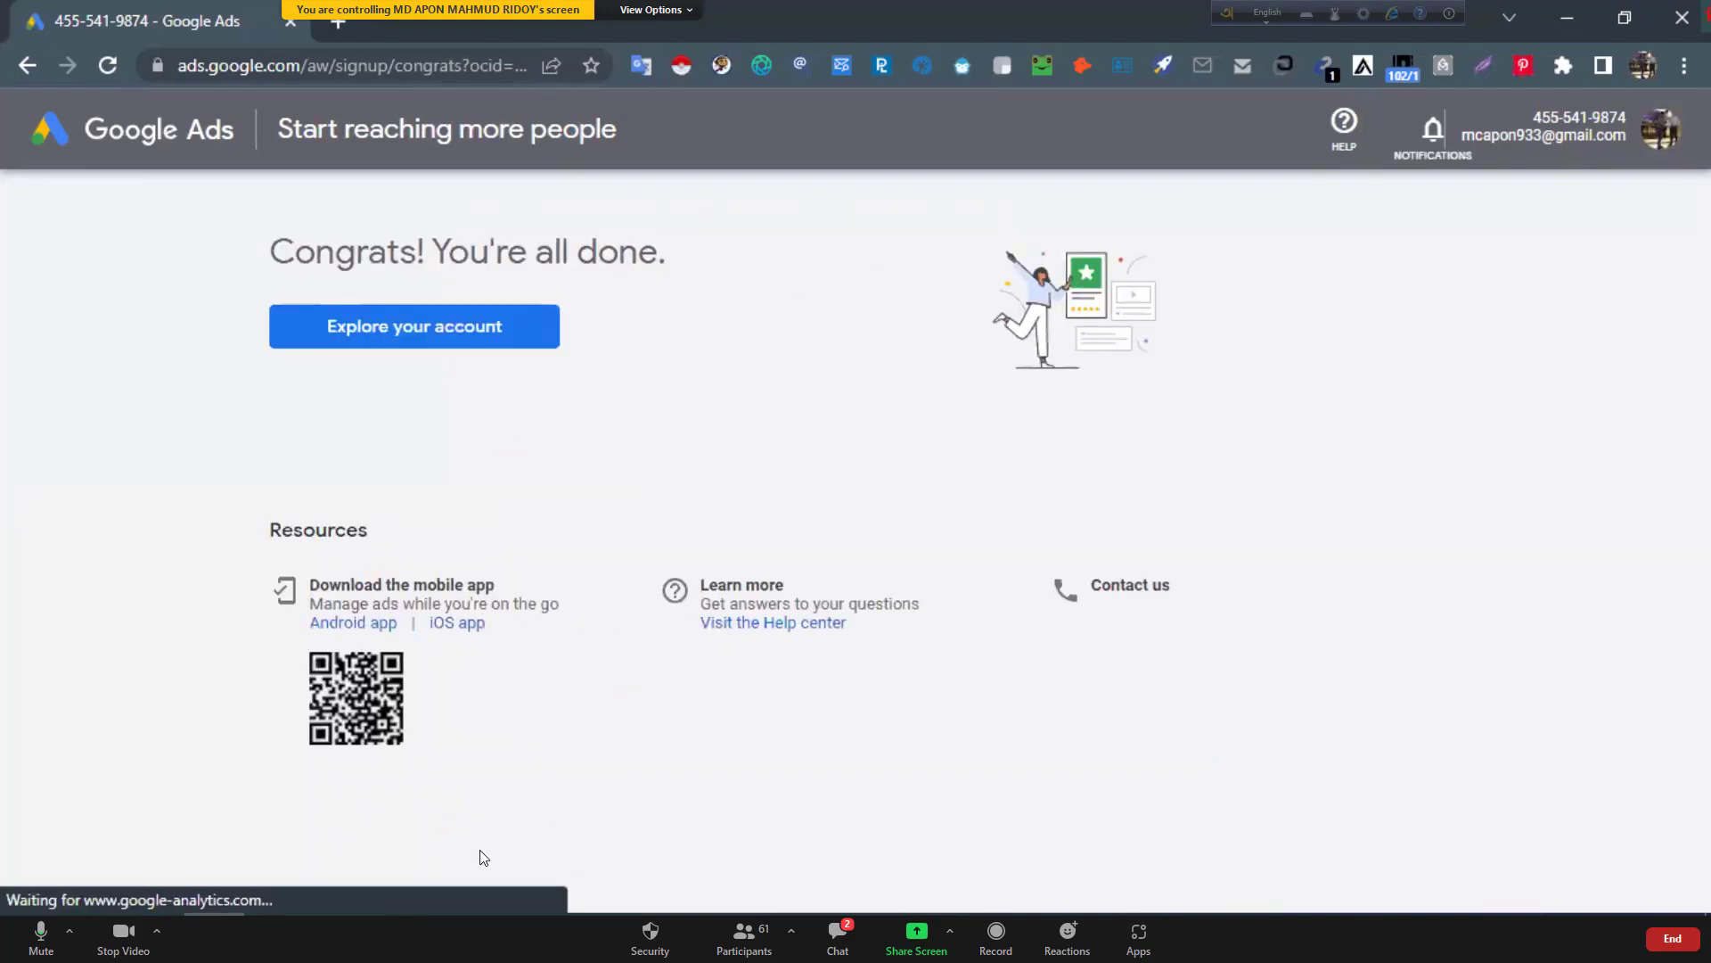
Explore the new account and dismiss the insights tip, the ads-not-running notice and the Sensitive Events Policy notice.
{"action": "left_click", "coordinate": [465, 342]}
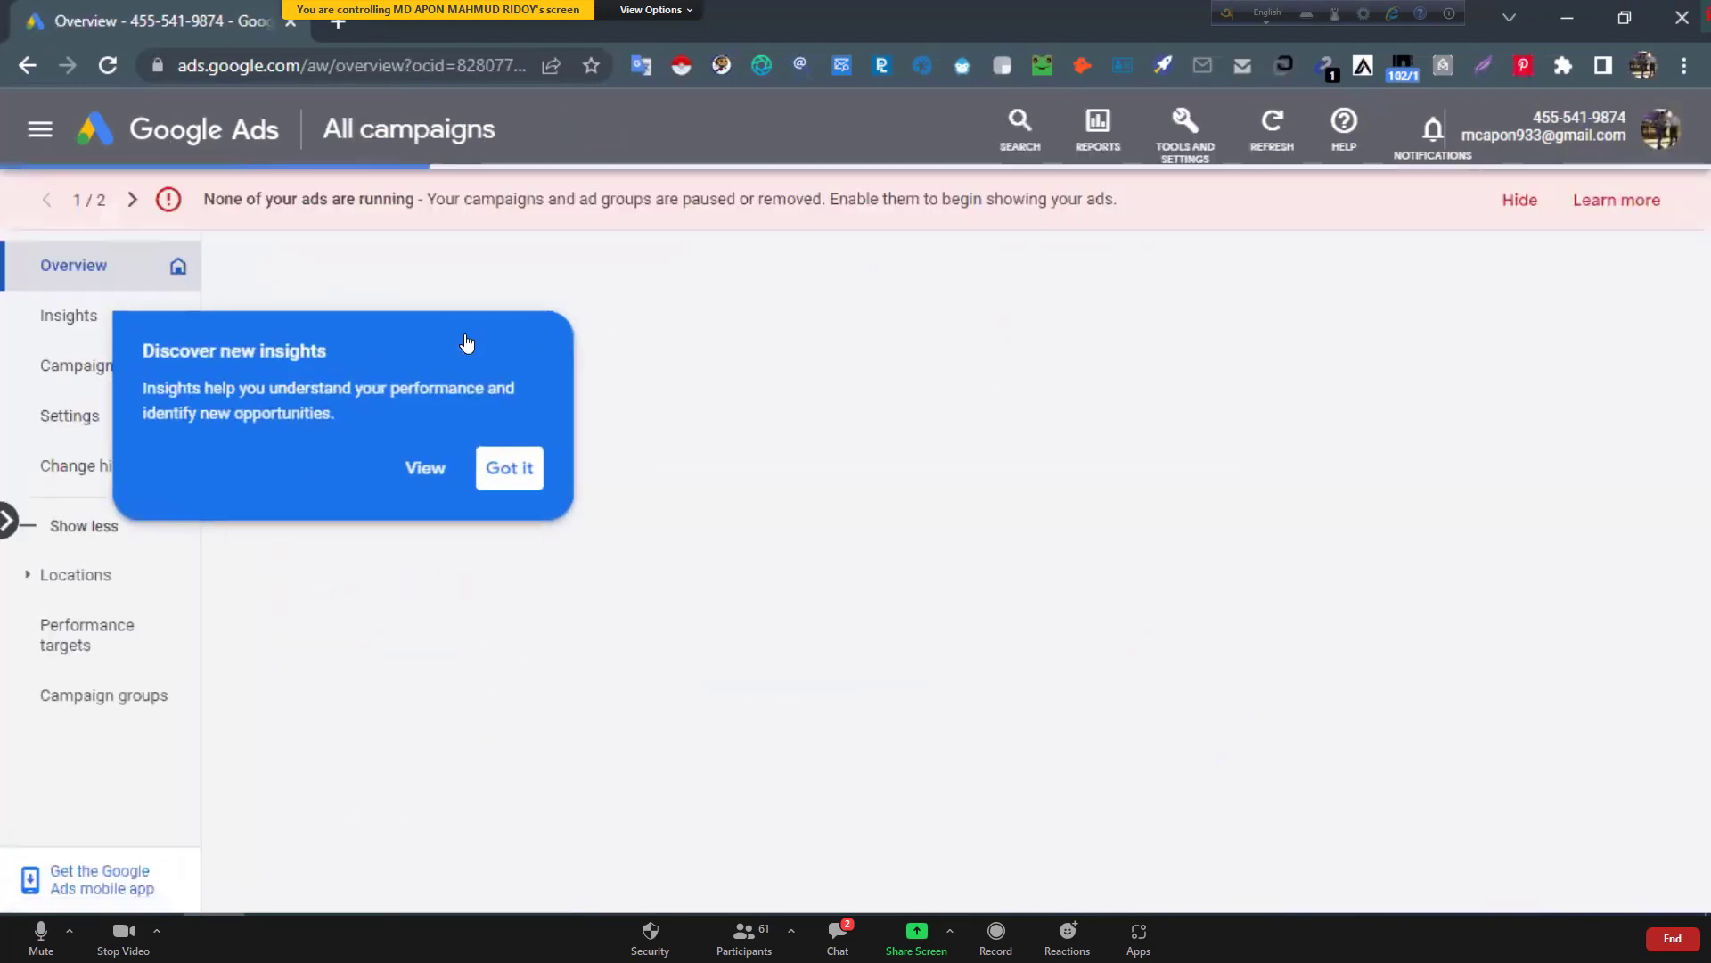
{"action": "left_click", "coordinate": [508, 473]}
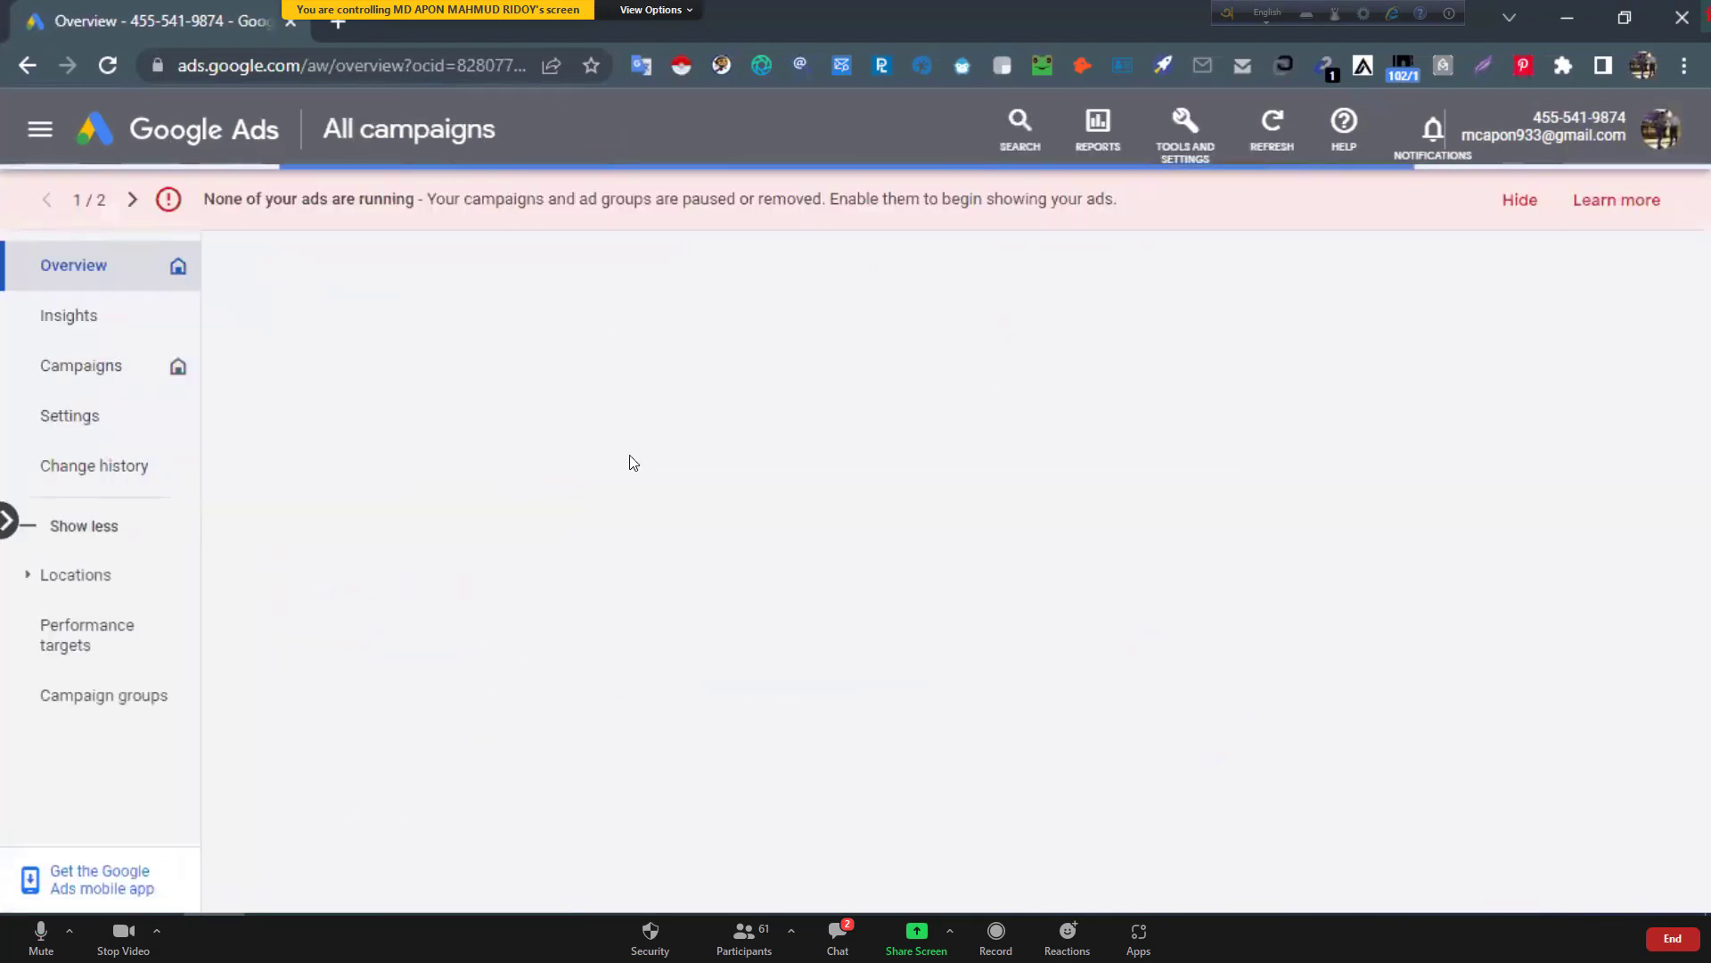
{"action": "left_click", "coordinate": [1521, 202]}
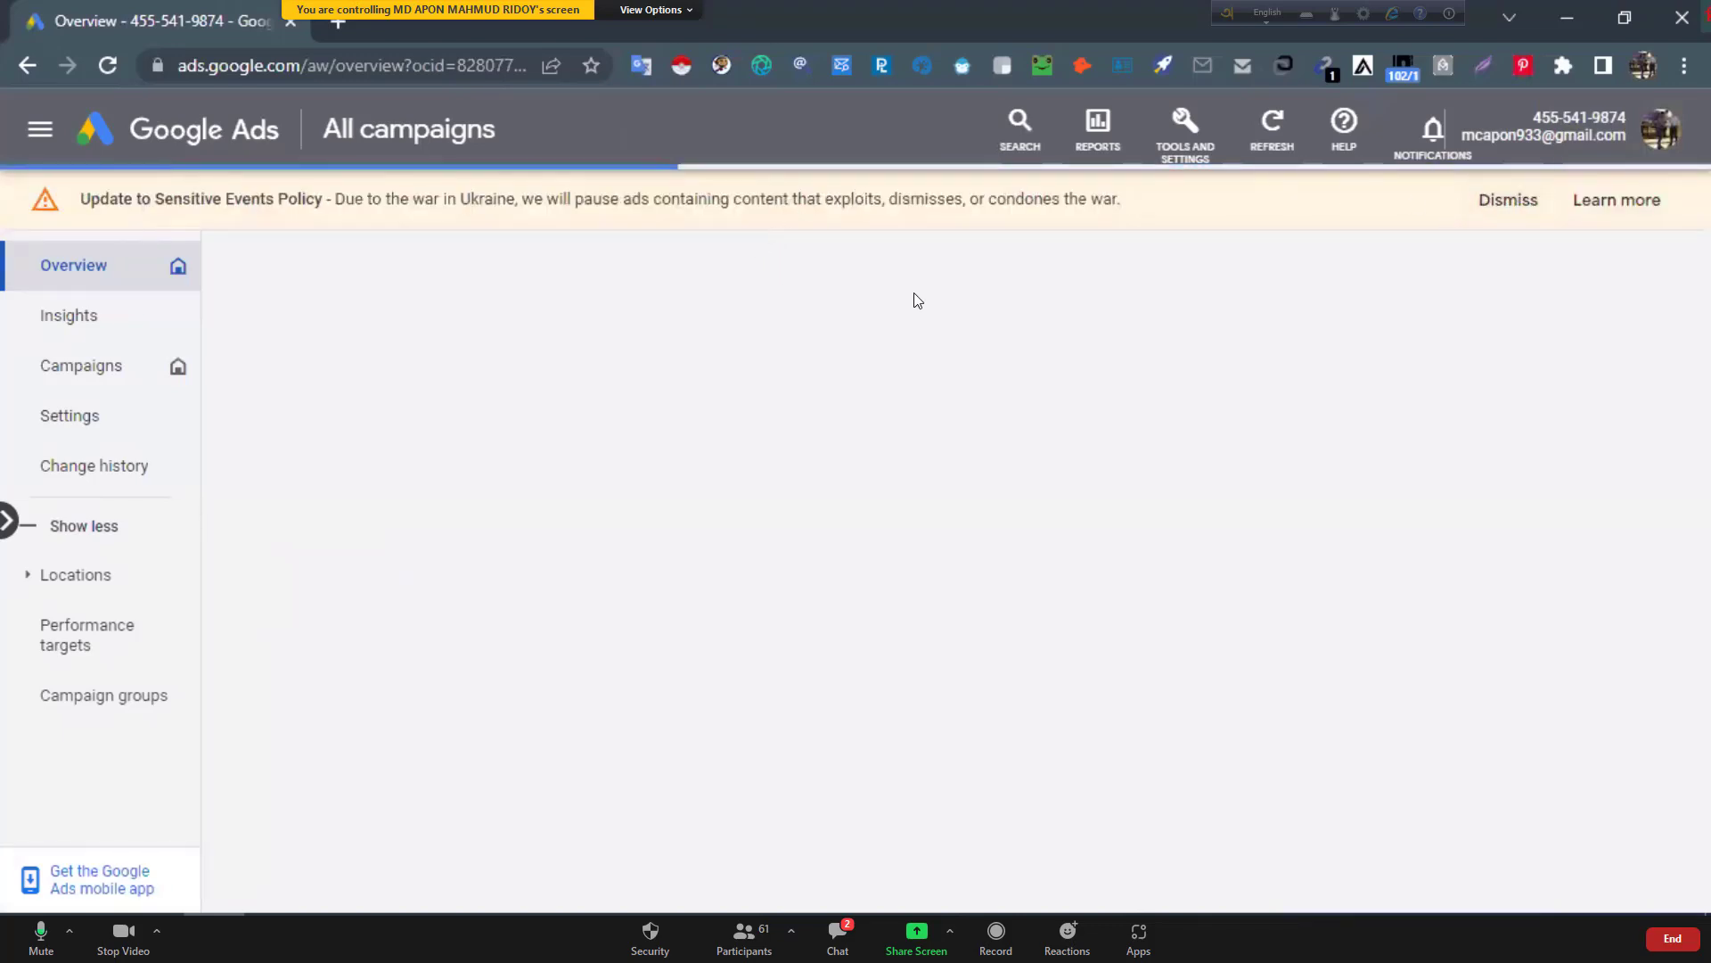
{"action": "left_click", "coordinate": [1492, 202]}
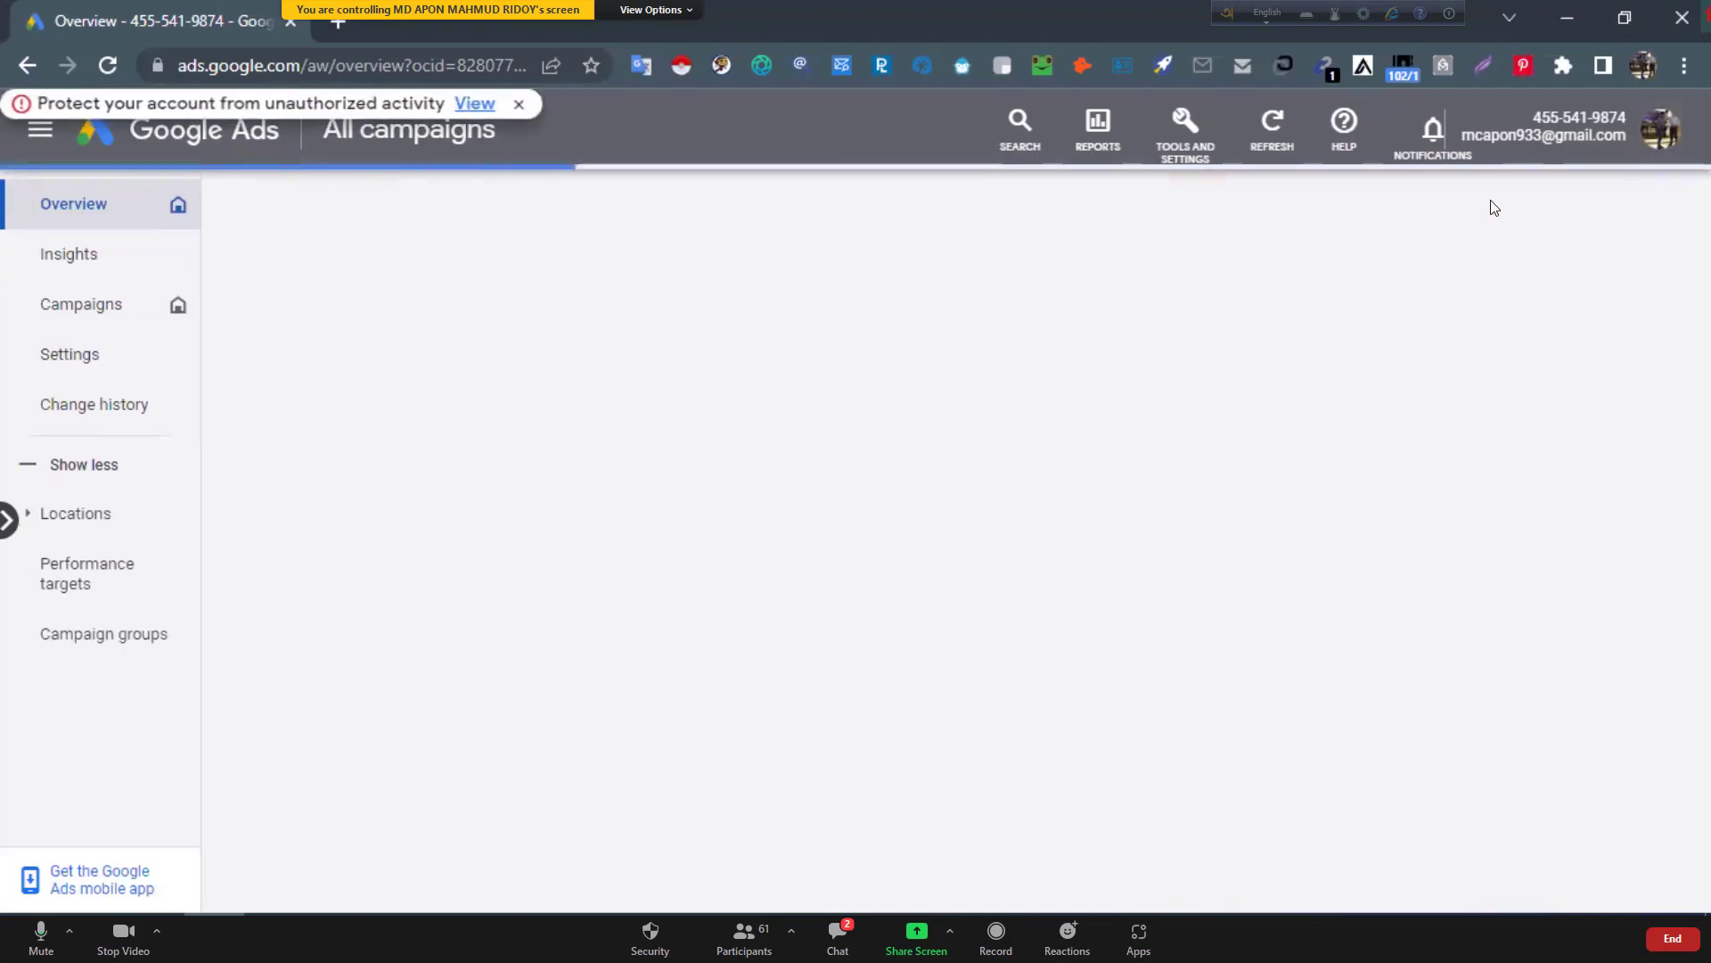
Open Keyword Planner and dismiss its updates notice.
{"action": "left_click", "coordinate": [1178, 136]}
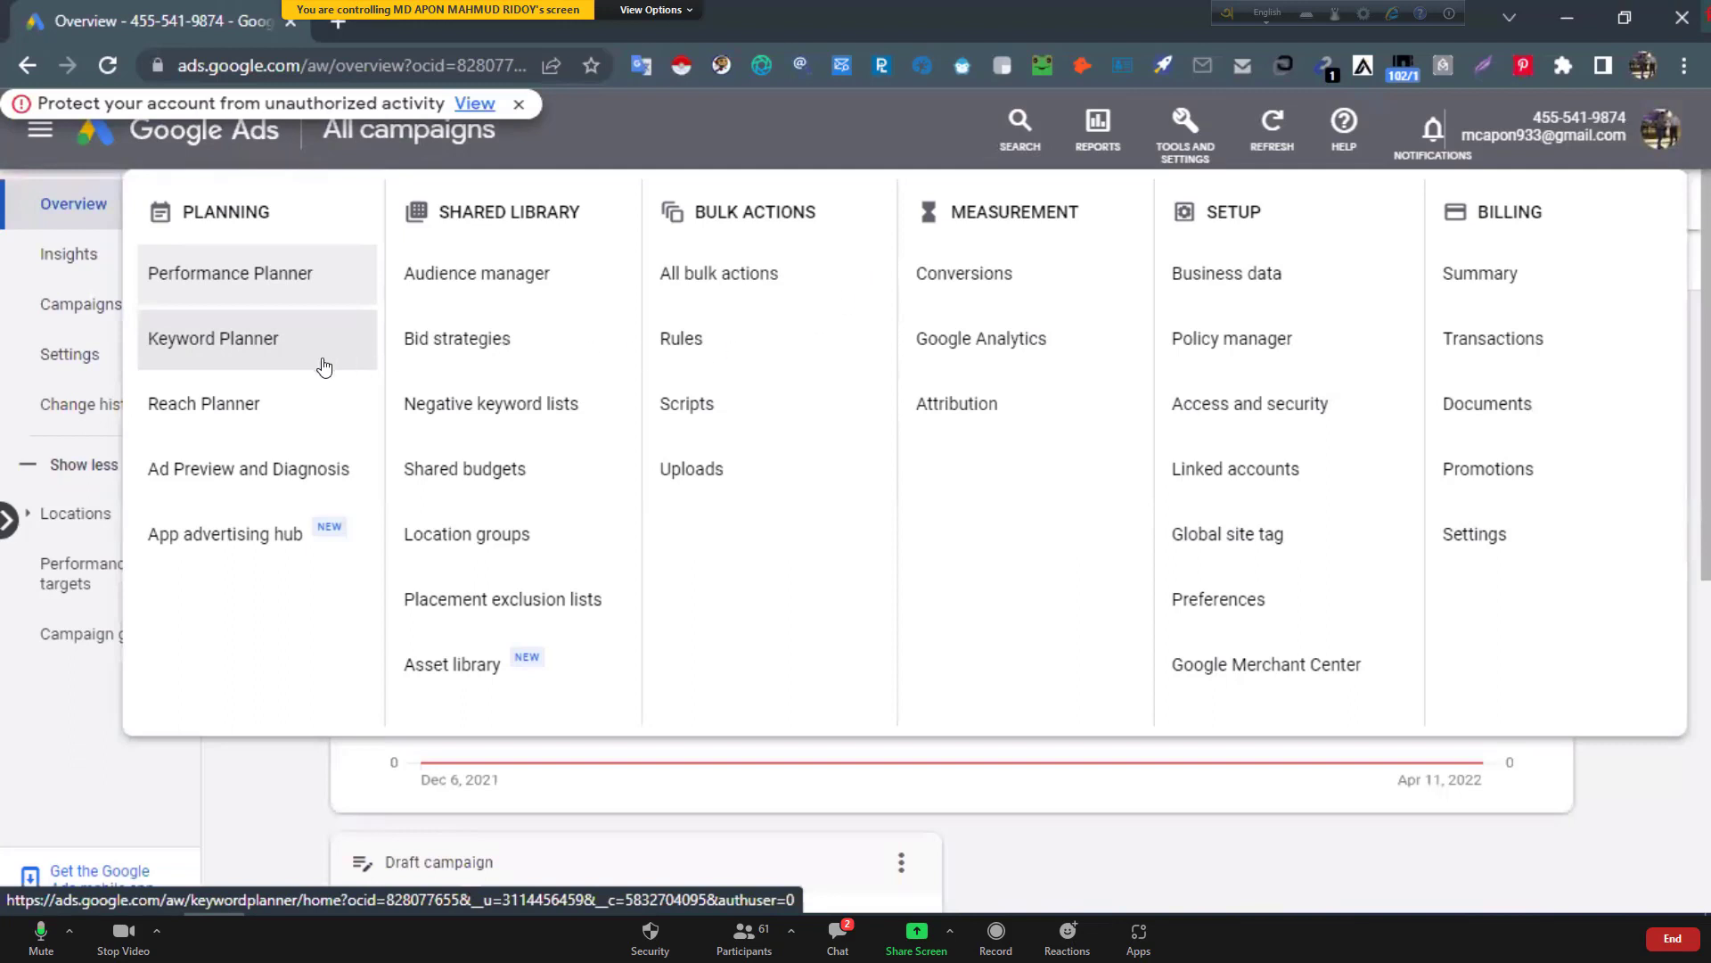
{"action": "left_click", "coordinate": [223, 359]}
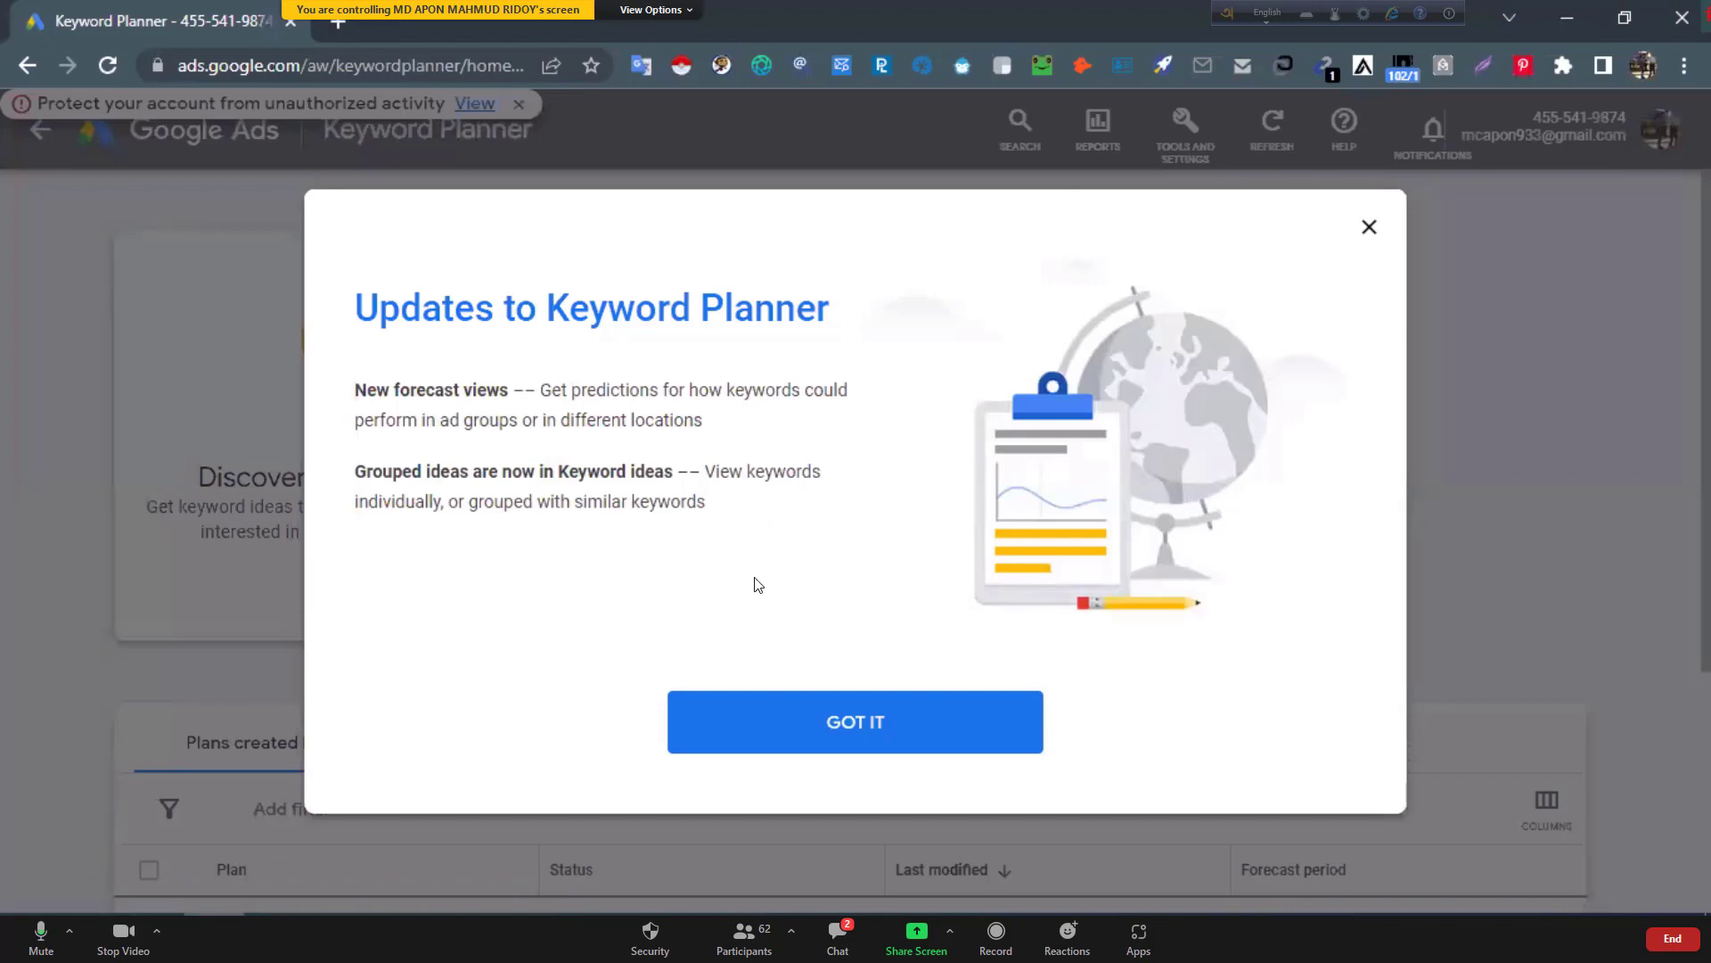
{"action": "left_click", "coordinate": [877, 726]}
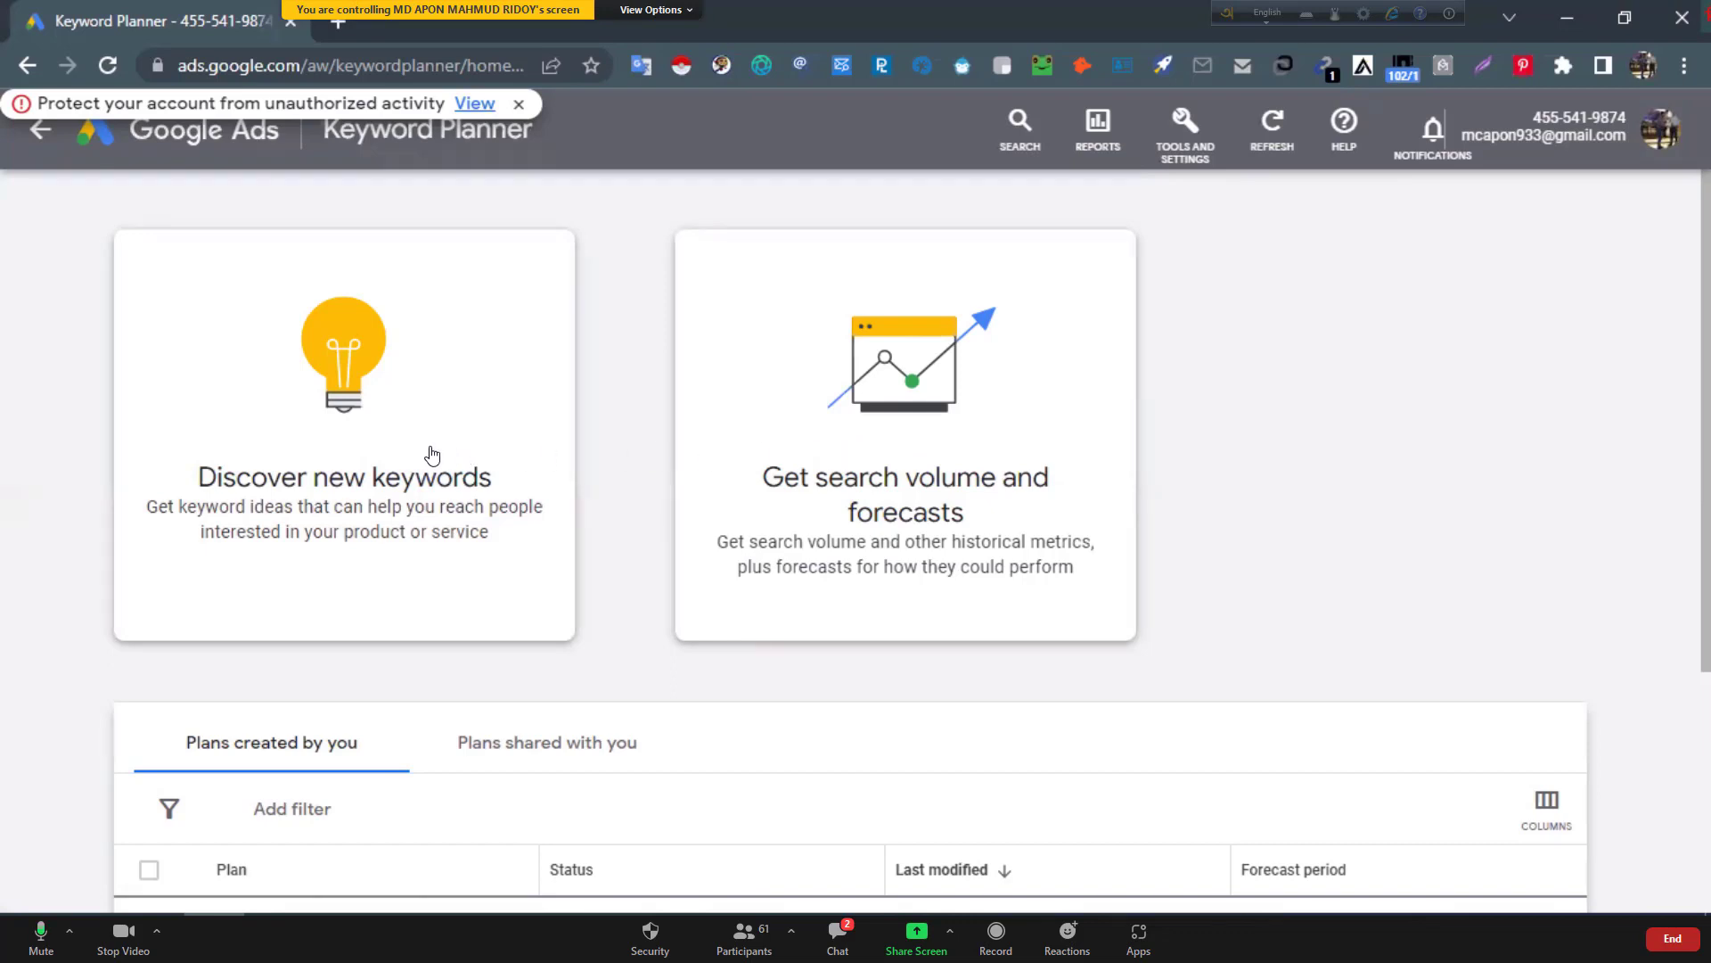
Start discovering new keywords and add "Web hosting" as the product or service keyword.
{"action": "left_click", "coordinate": [286, 462]}
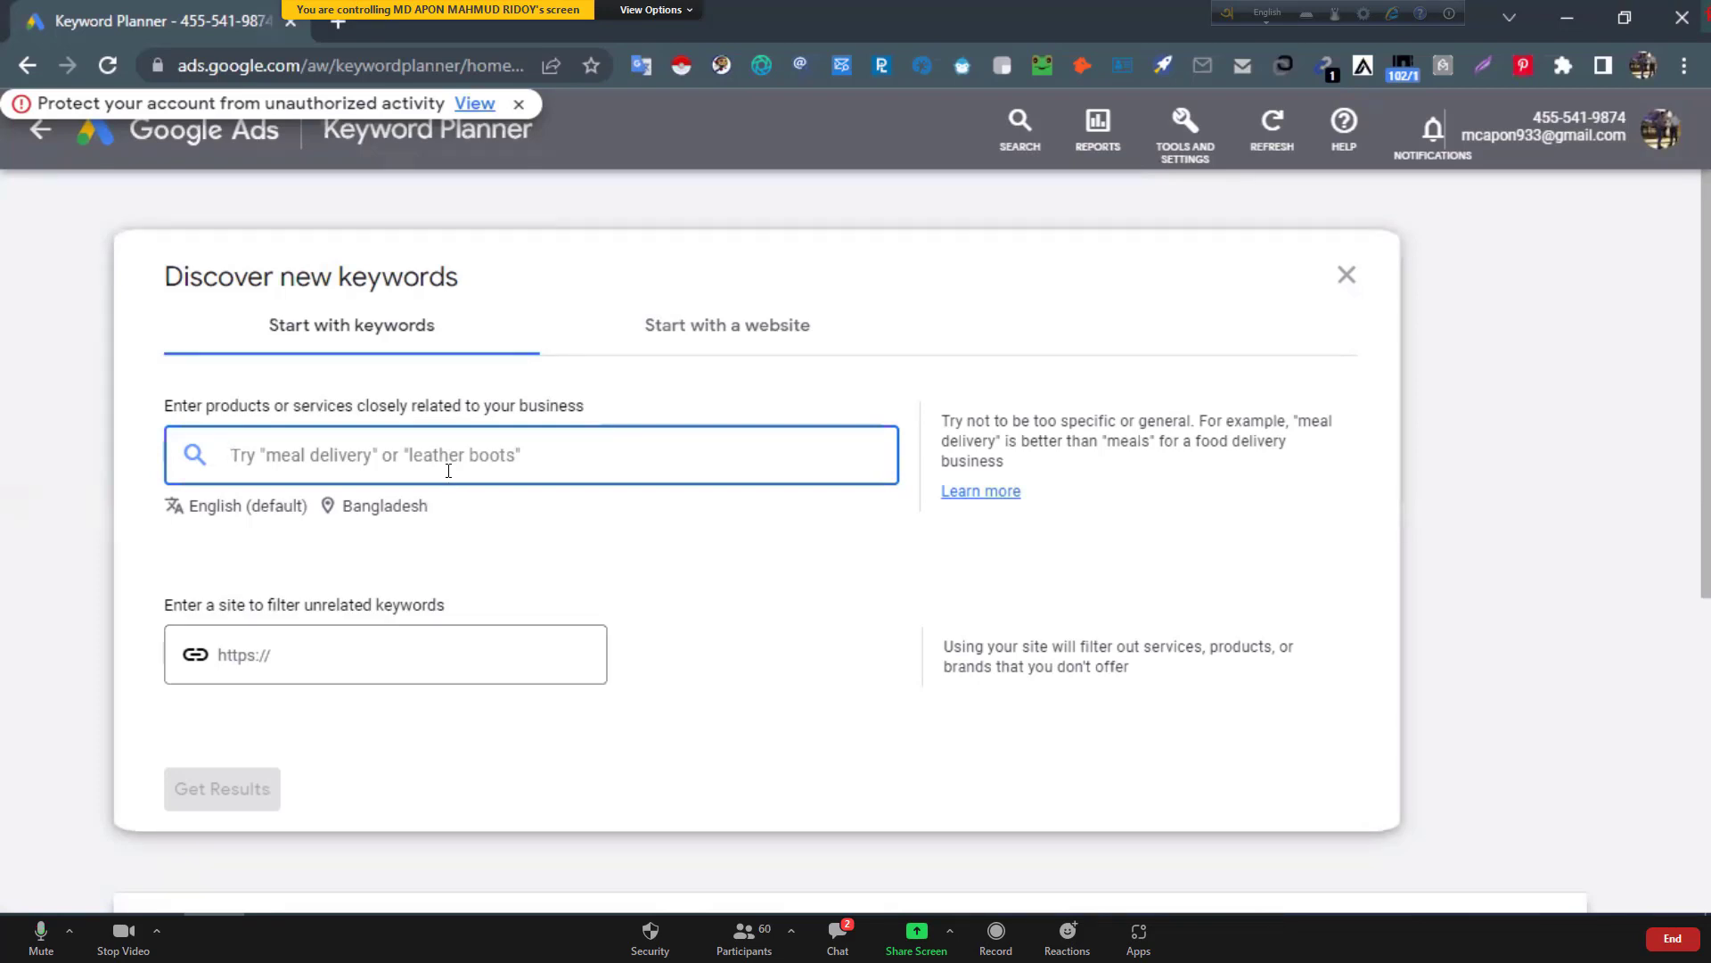
{"action": "type", "text": "Web"}
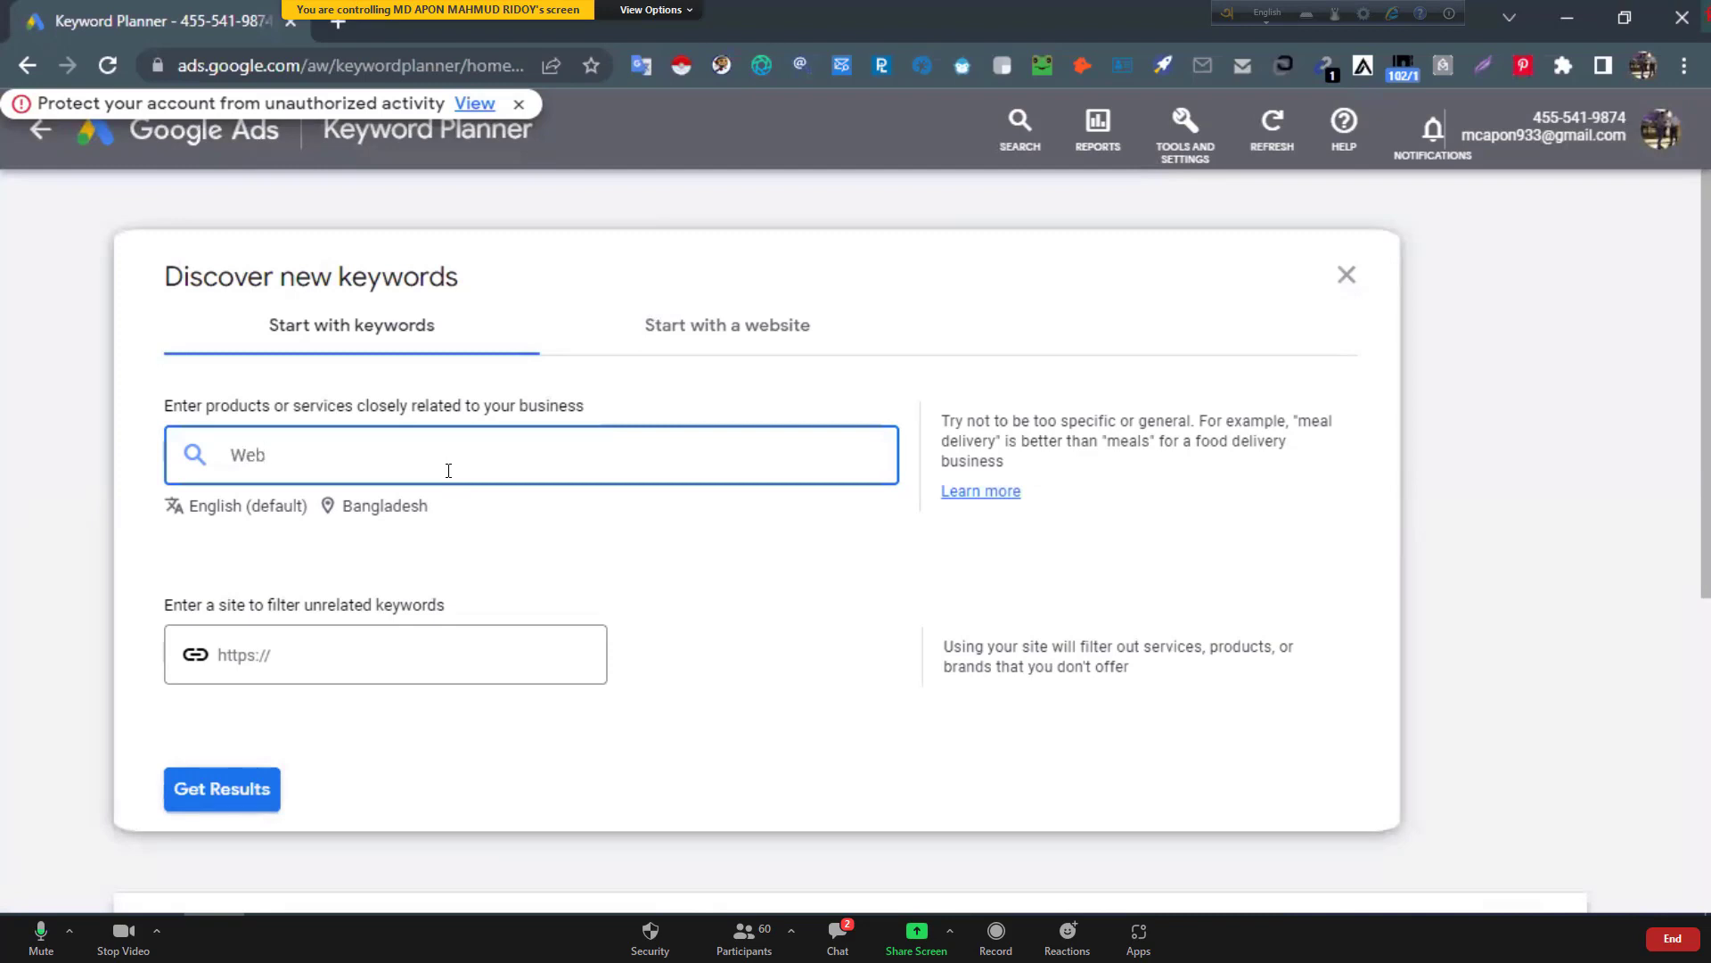
{"action": "type", "text": " hosting"}
{"action": "key", "text": "Return"}
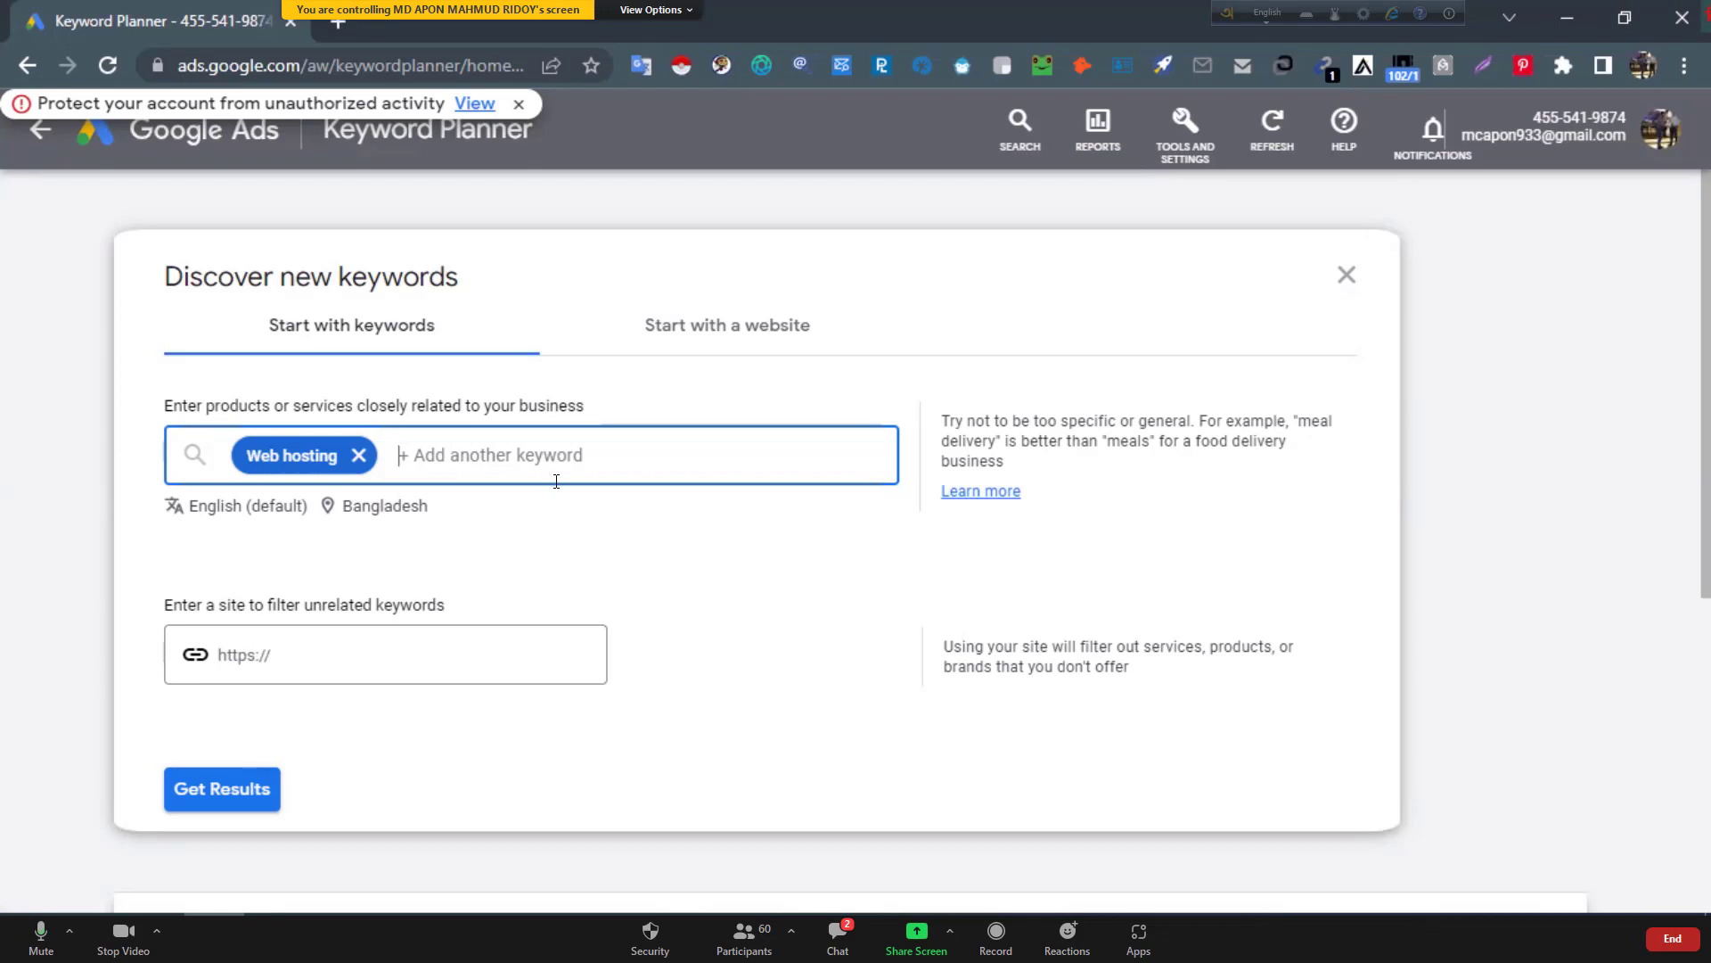
Replace Bangladesh with the United States as the targeted location and save the change.
{"action": "left_click", "coordinate": [357, 516]}
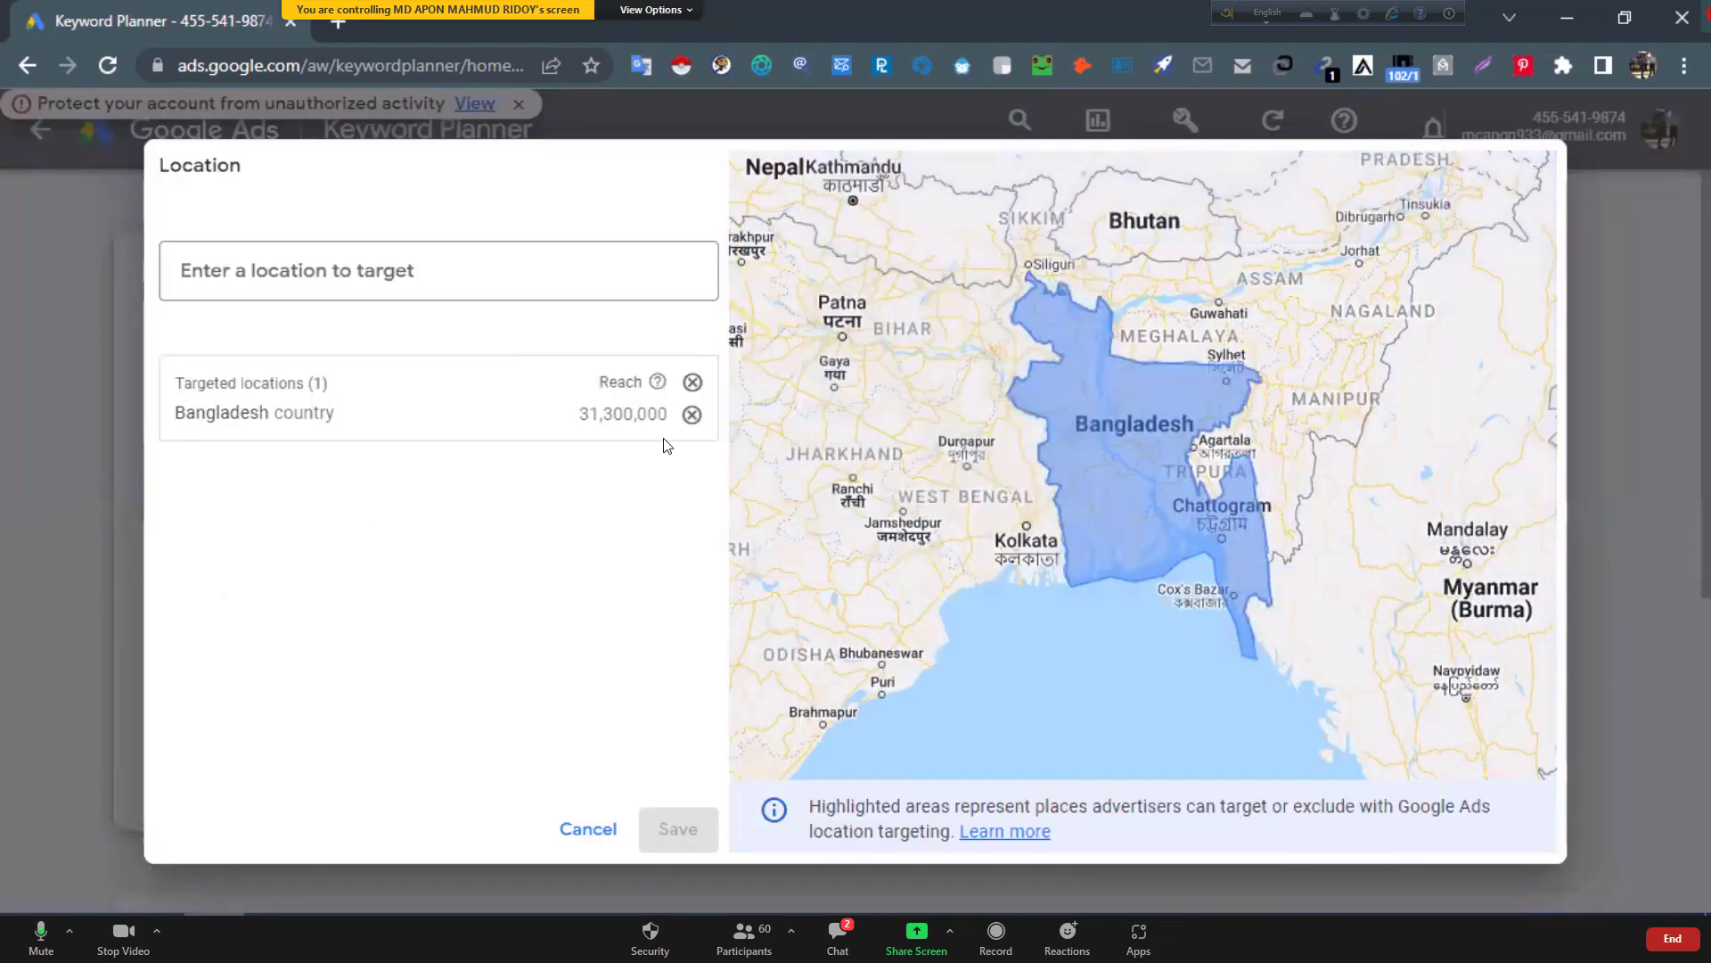
{"action": "left_click", "coordinate": [693, 415]}
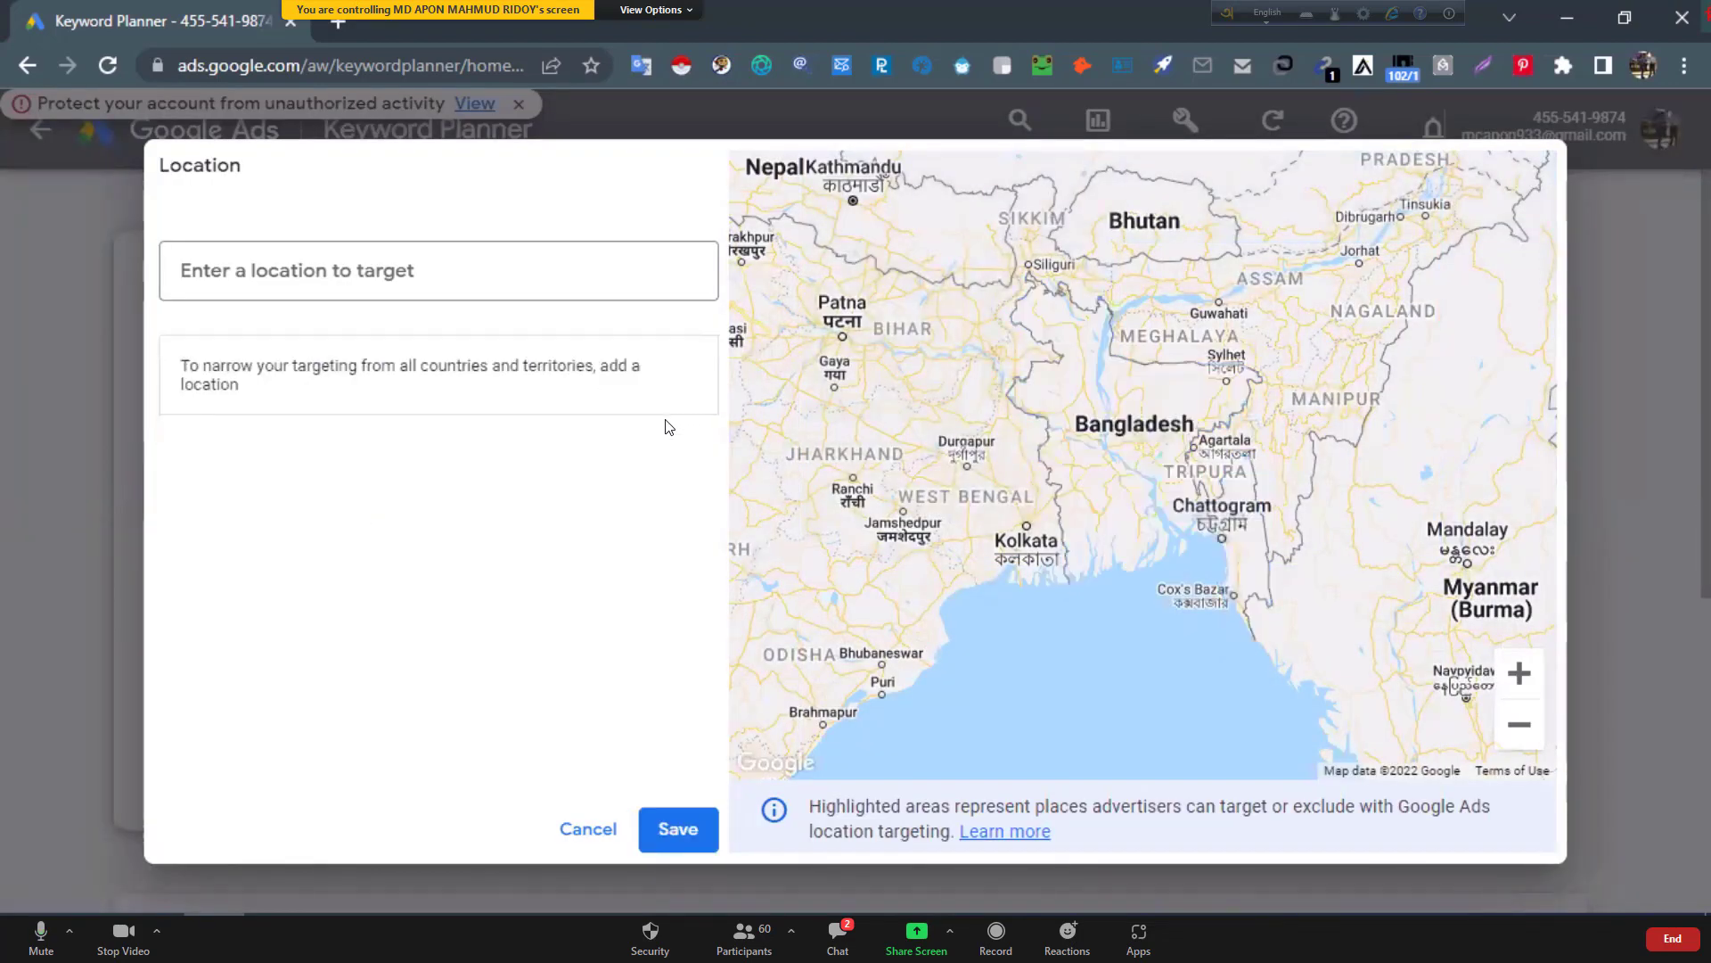
{"action": "left_click", "coordinate": [429, 271]}
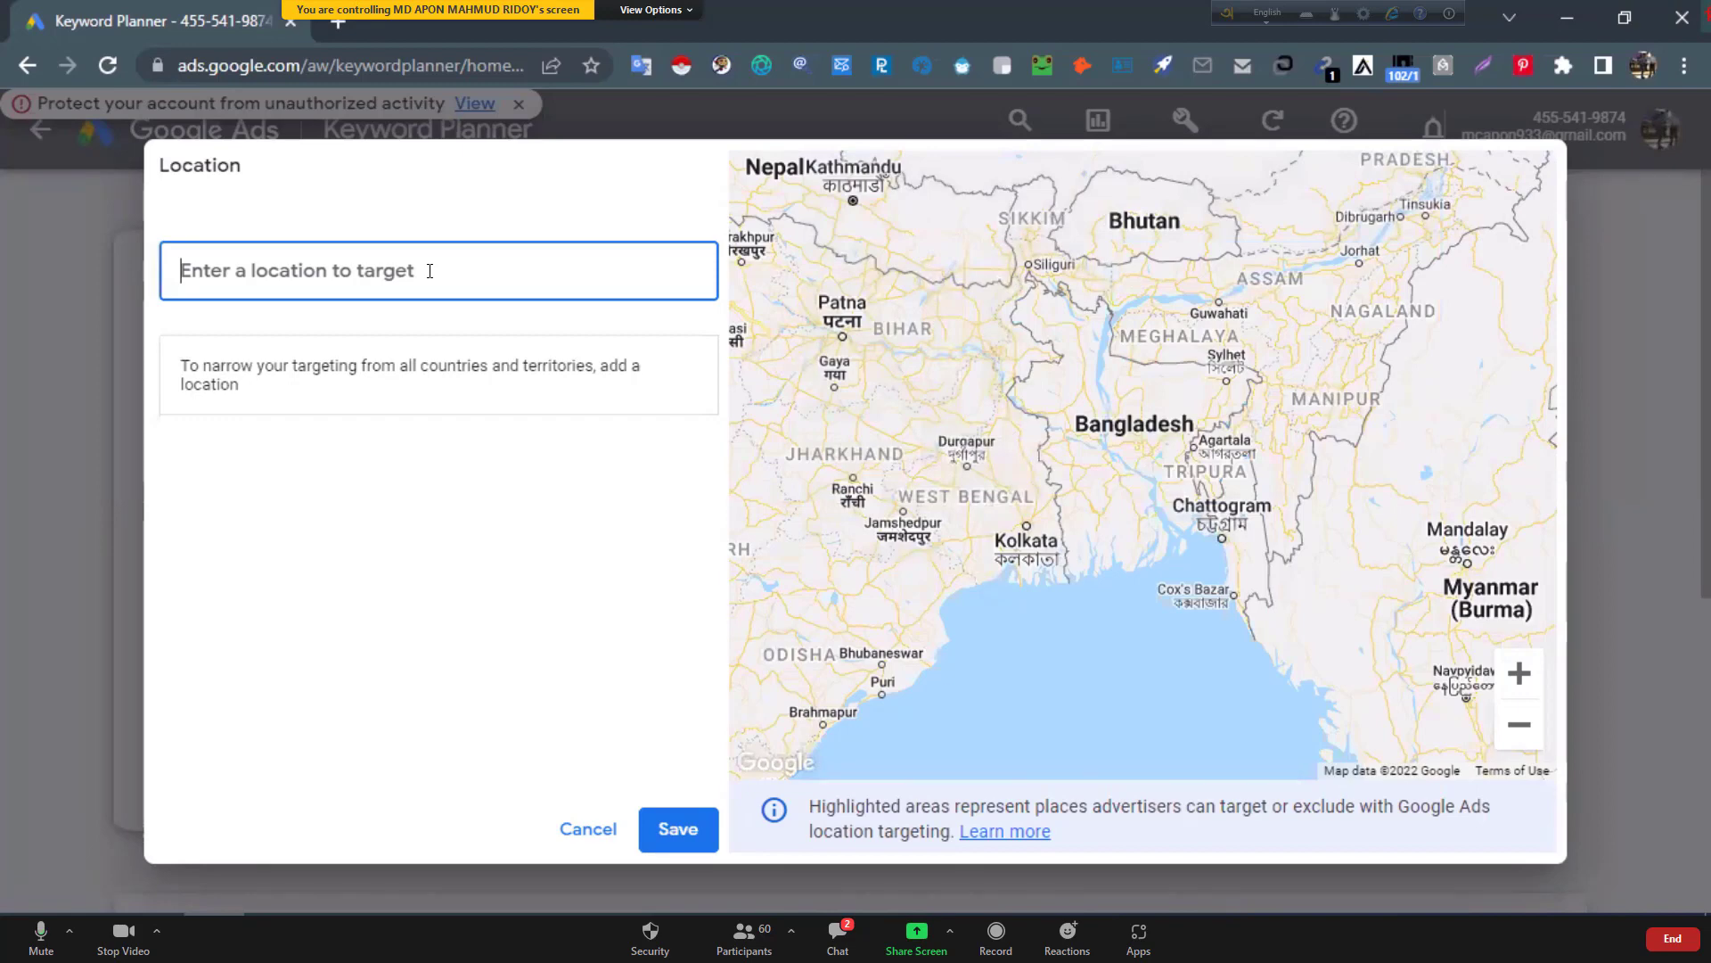
{"action": "type", "text": "unite"}
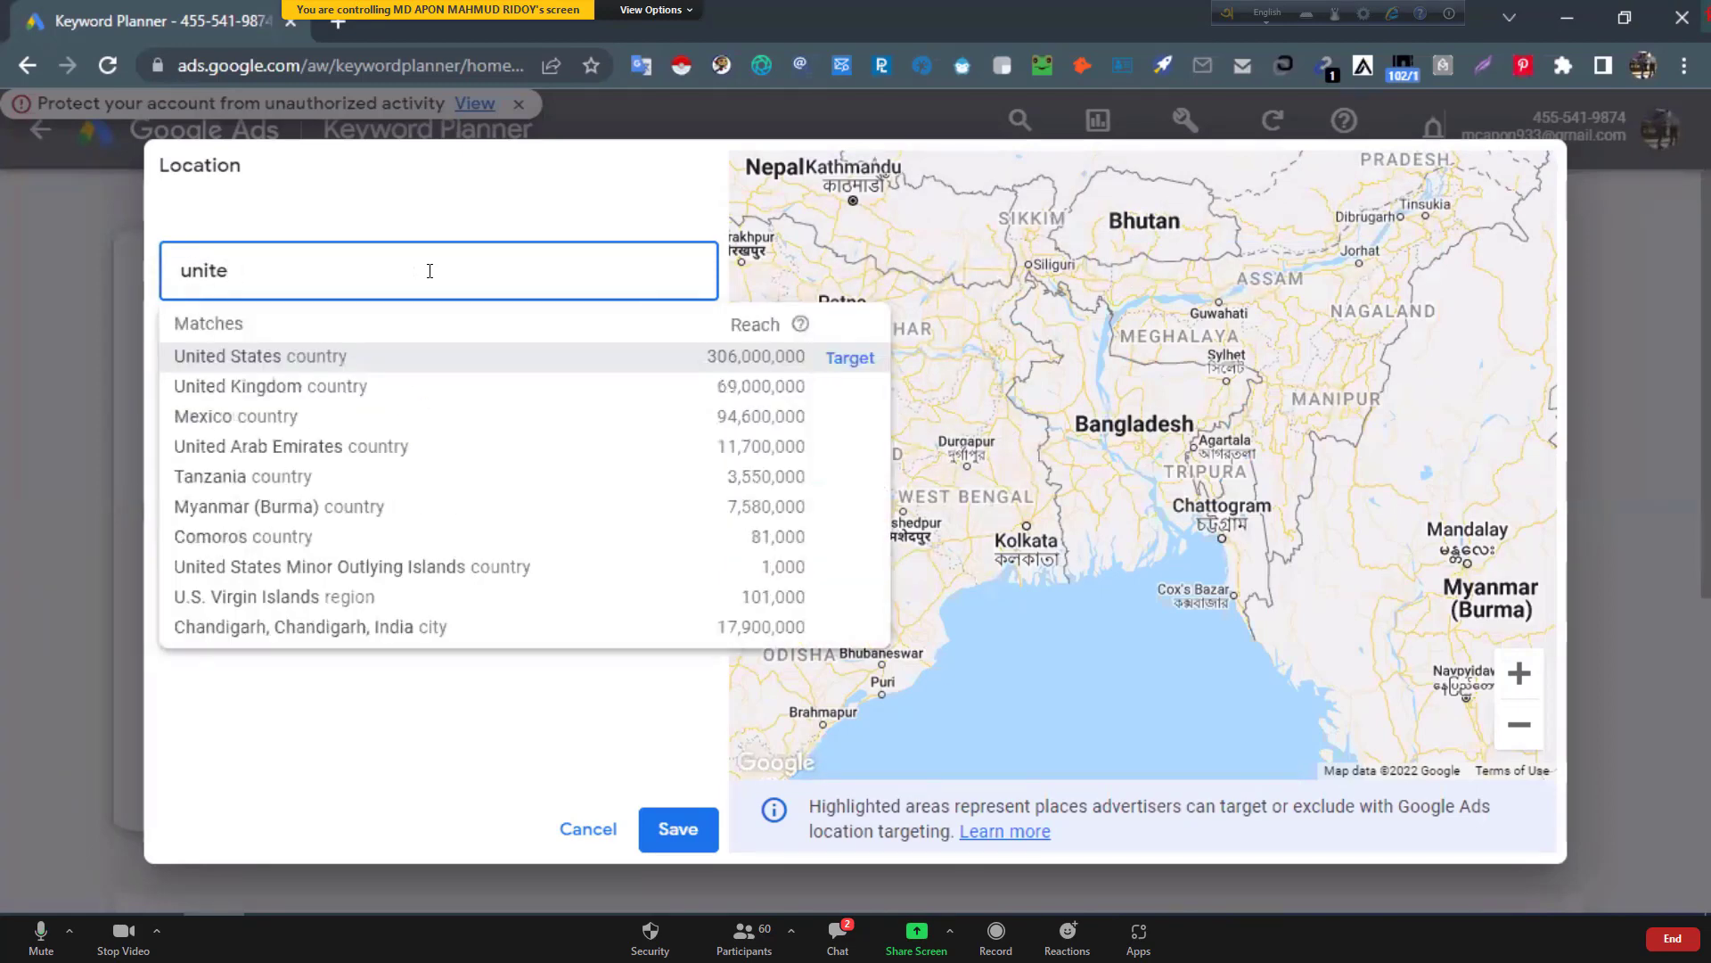
{"action": "type", "text": "d"}
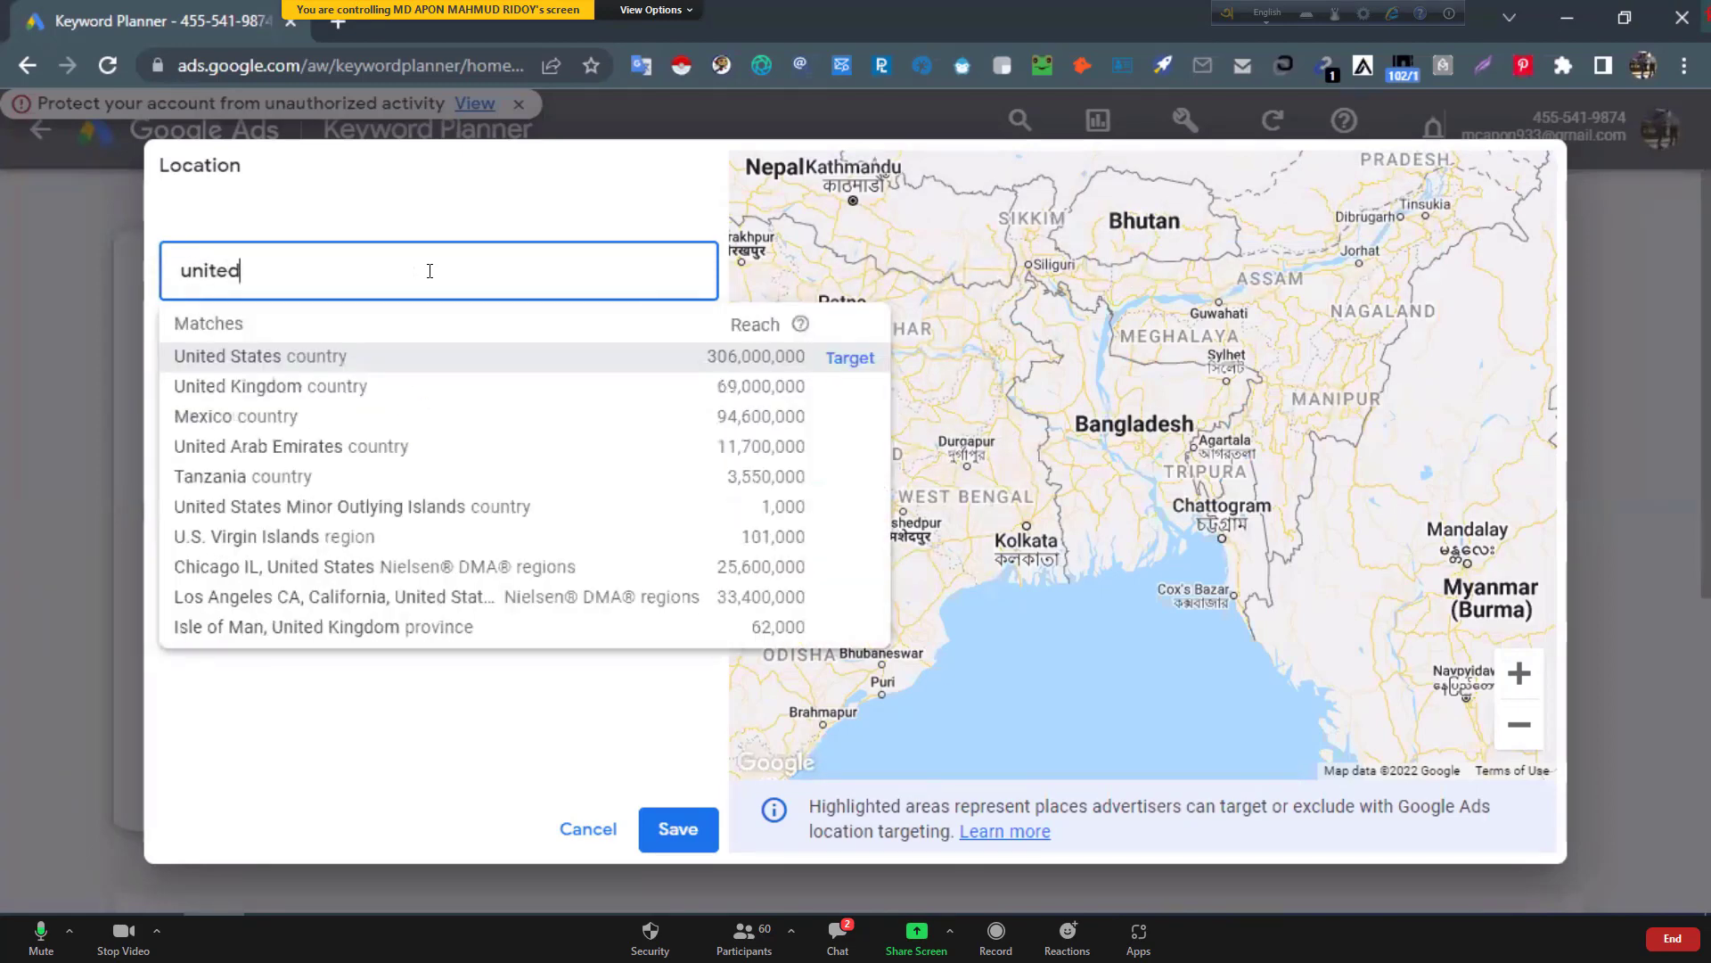
{"action": "left_click", "coordinate": [322, 358]}
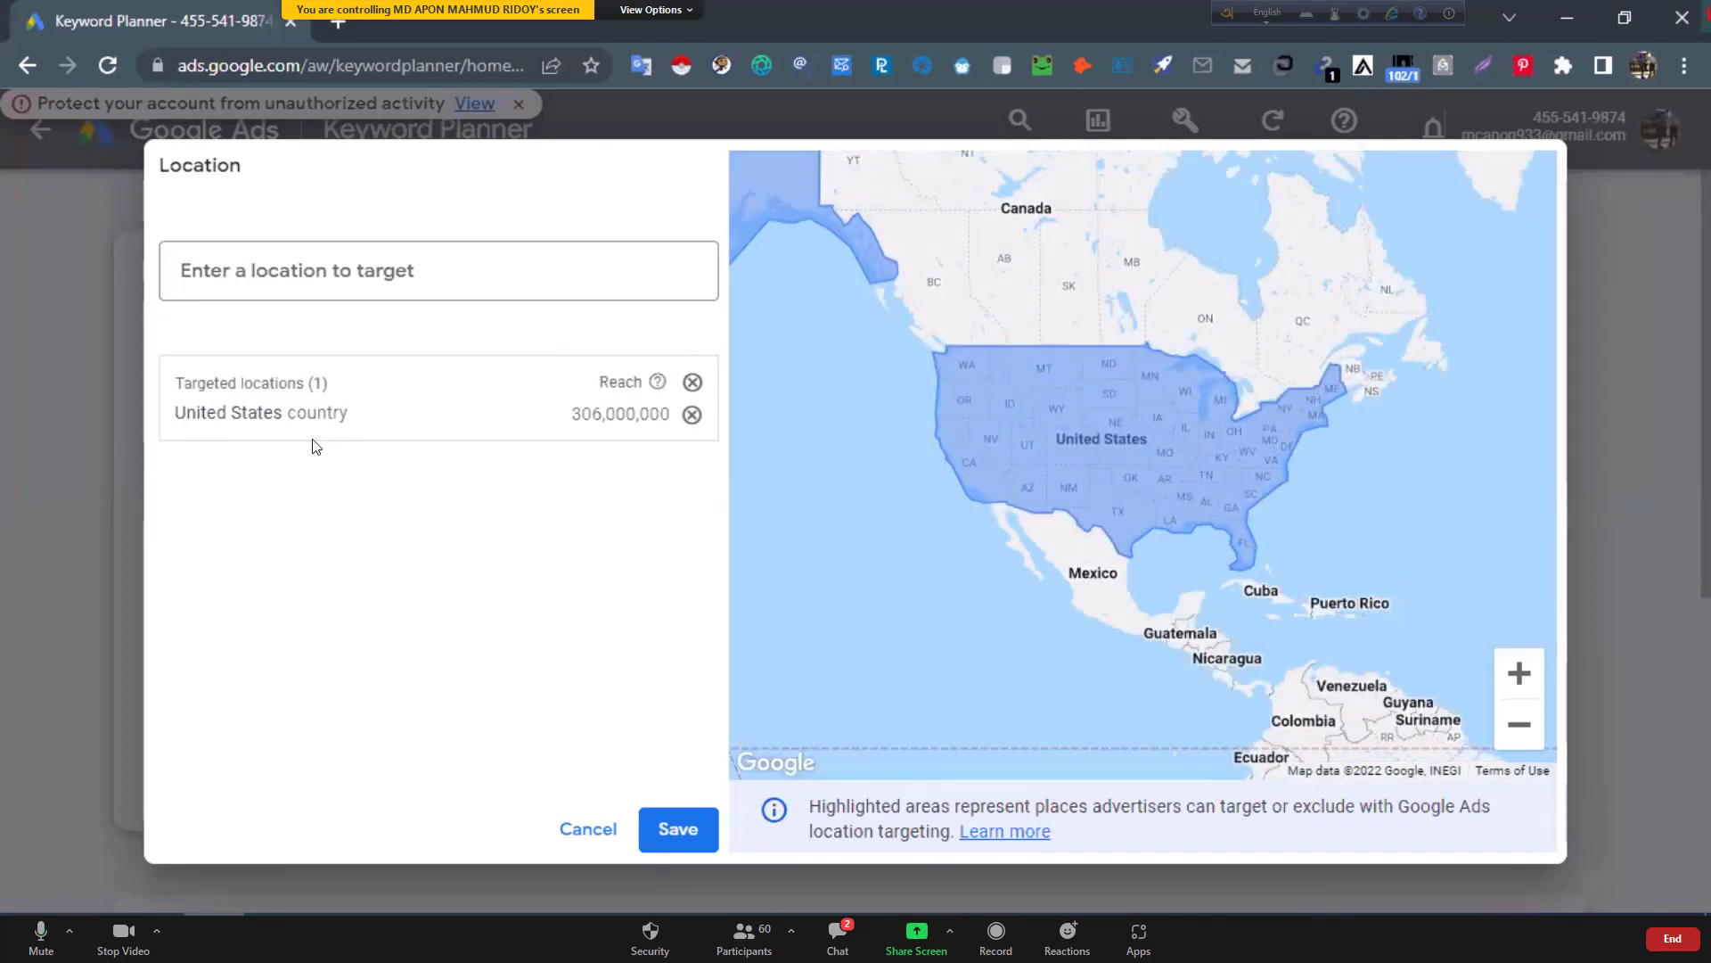
{"action": "left_click", "coordinate": [679, 830]}
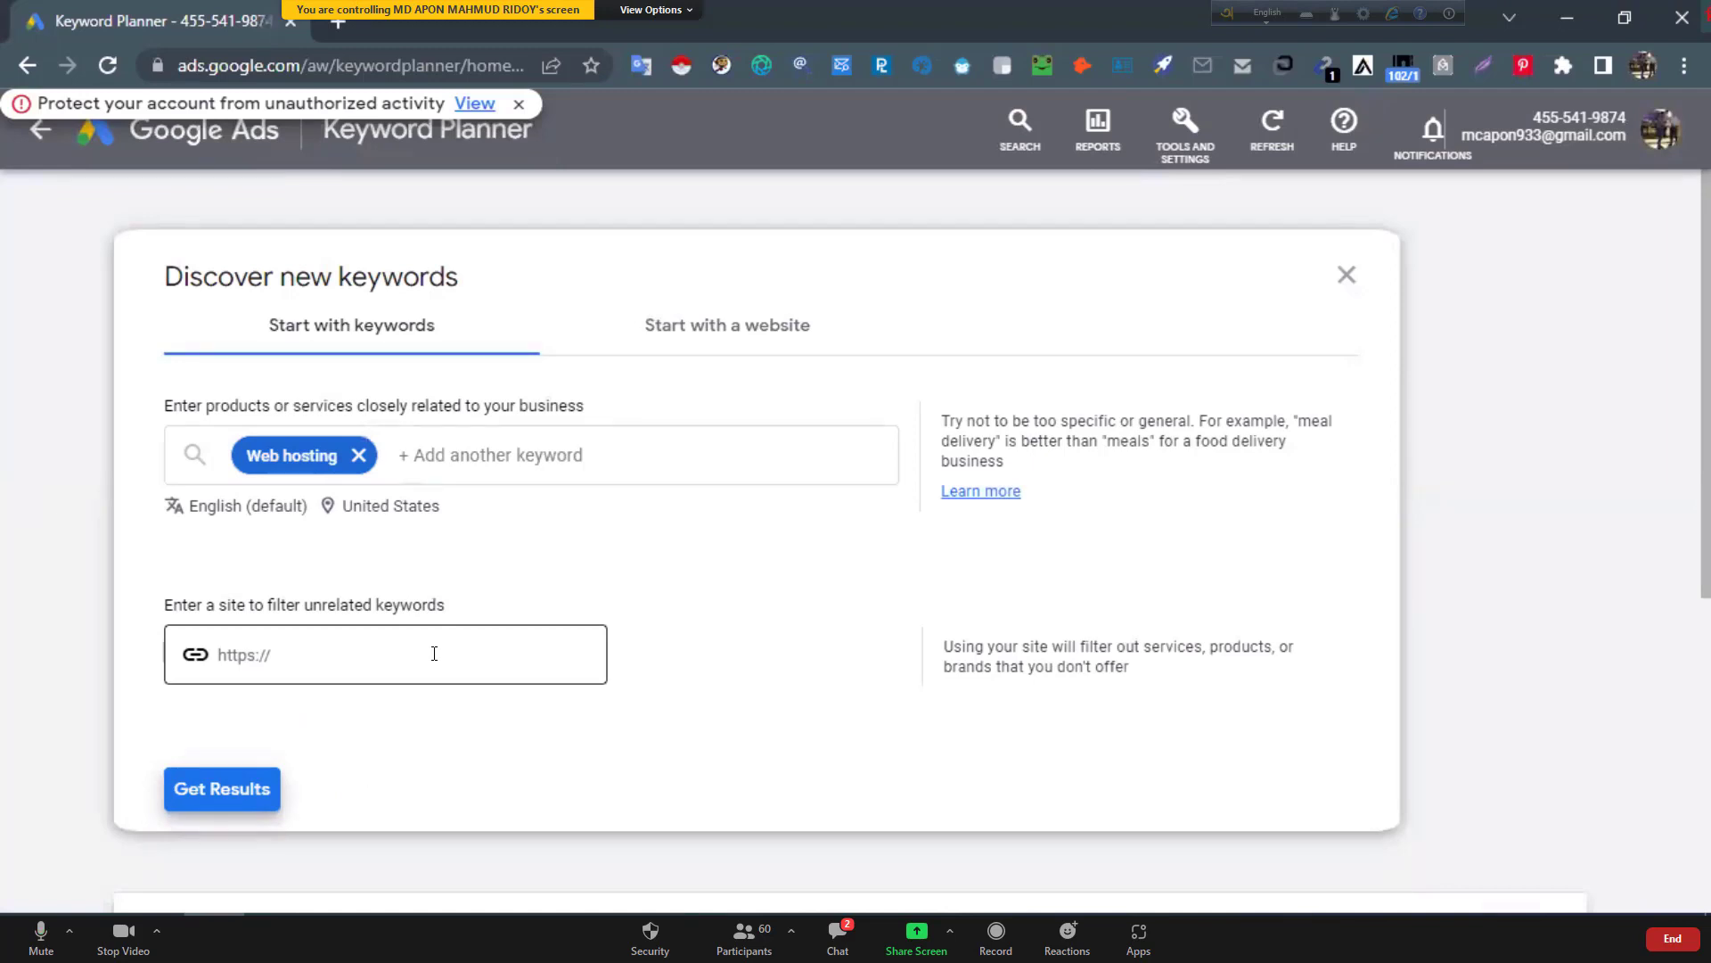
Get the keyword results without entering a site filter and close Refine keywords.
{"action": "left_click", "coordinate": [281, 655]}
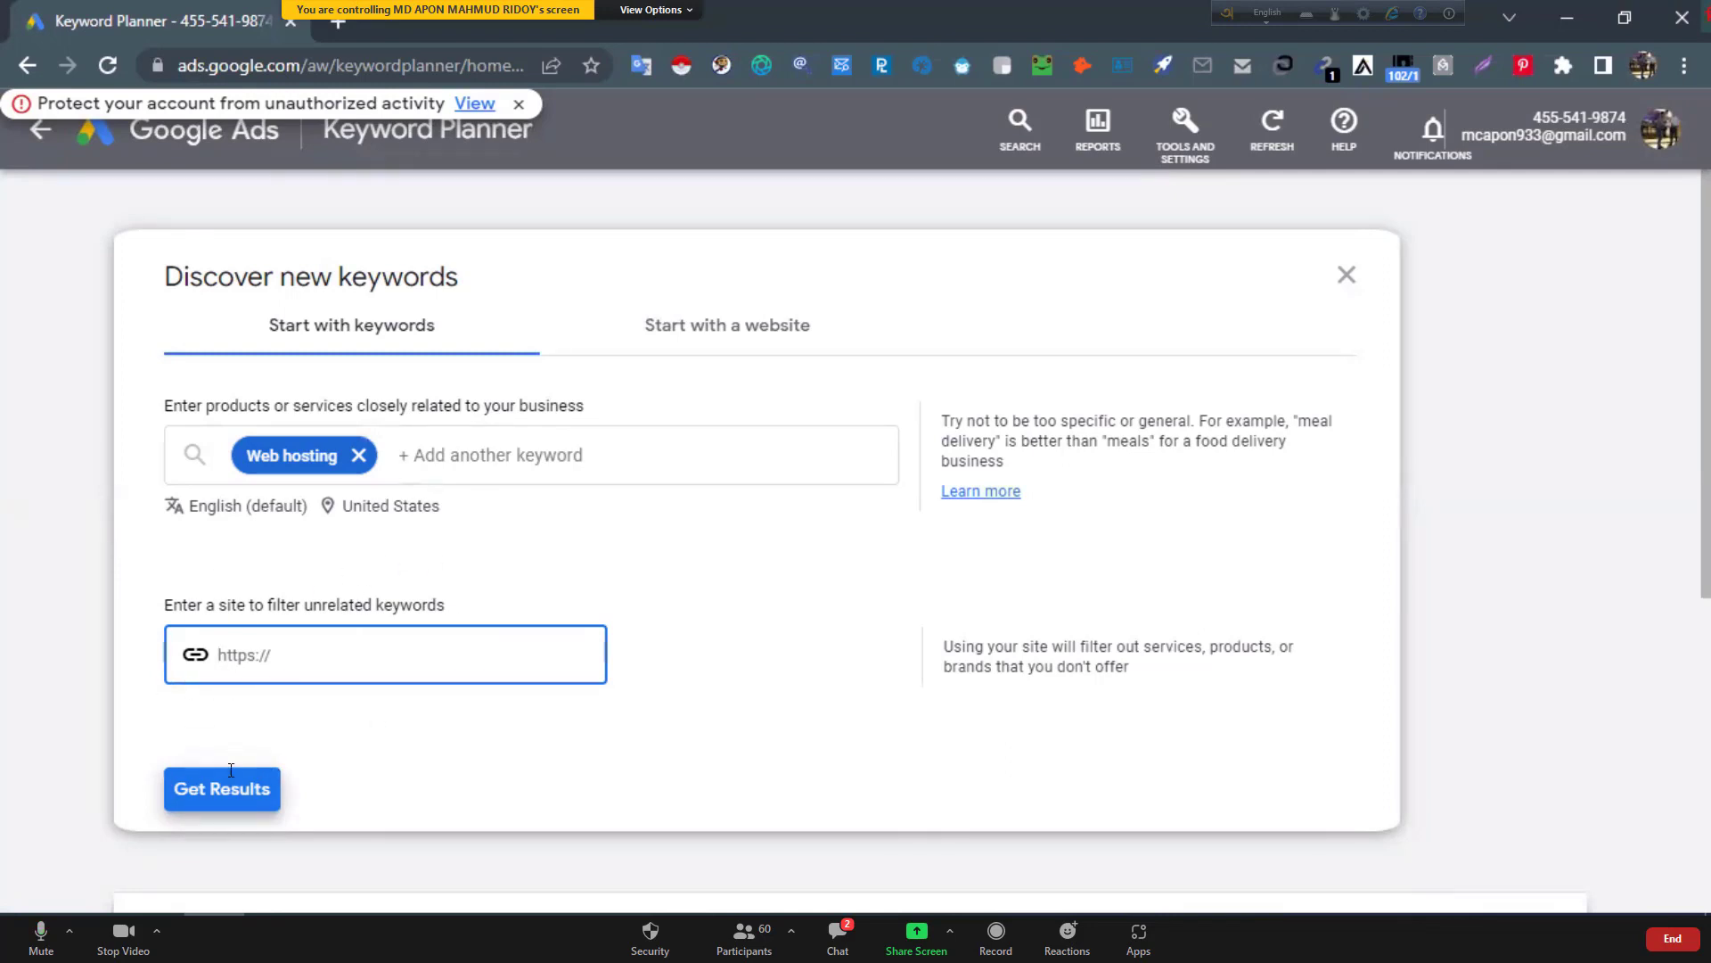
{"action": "left_click", "coordinate": [223, 807]}
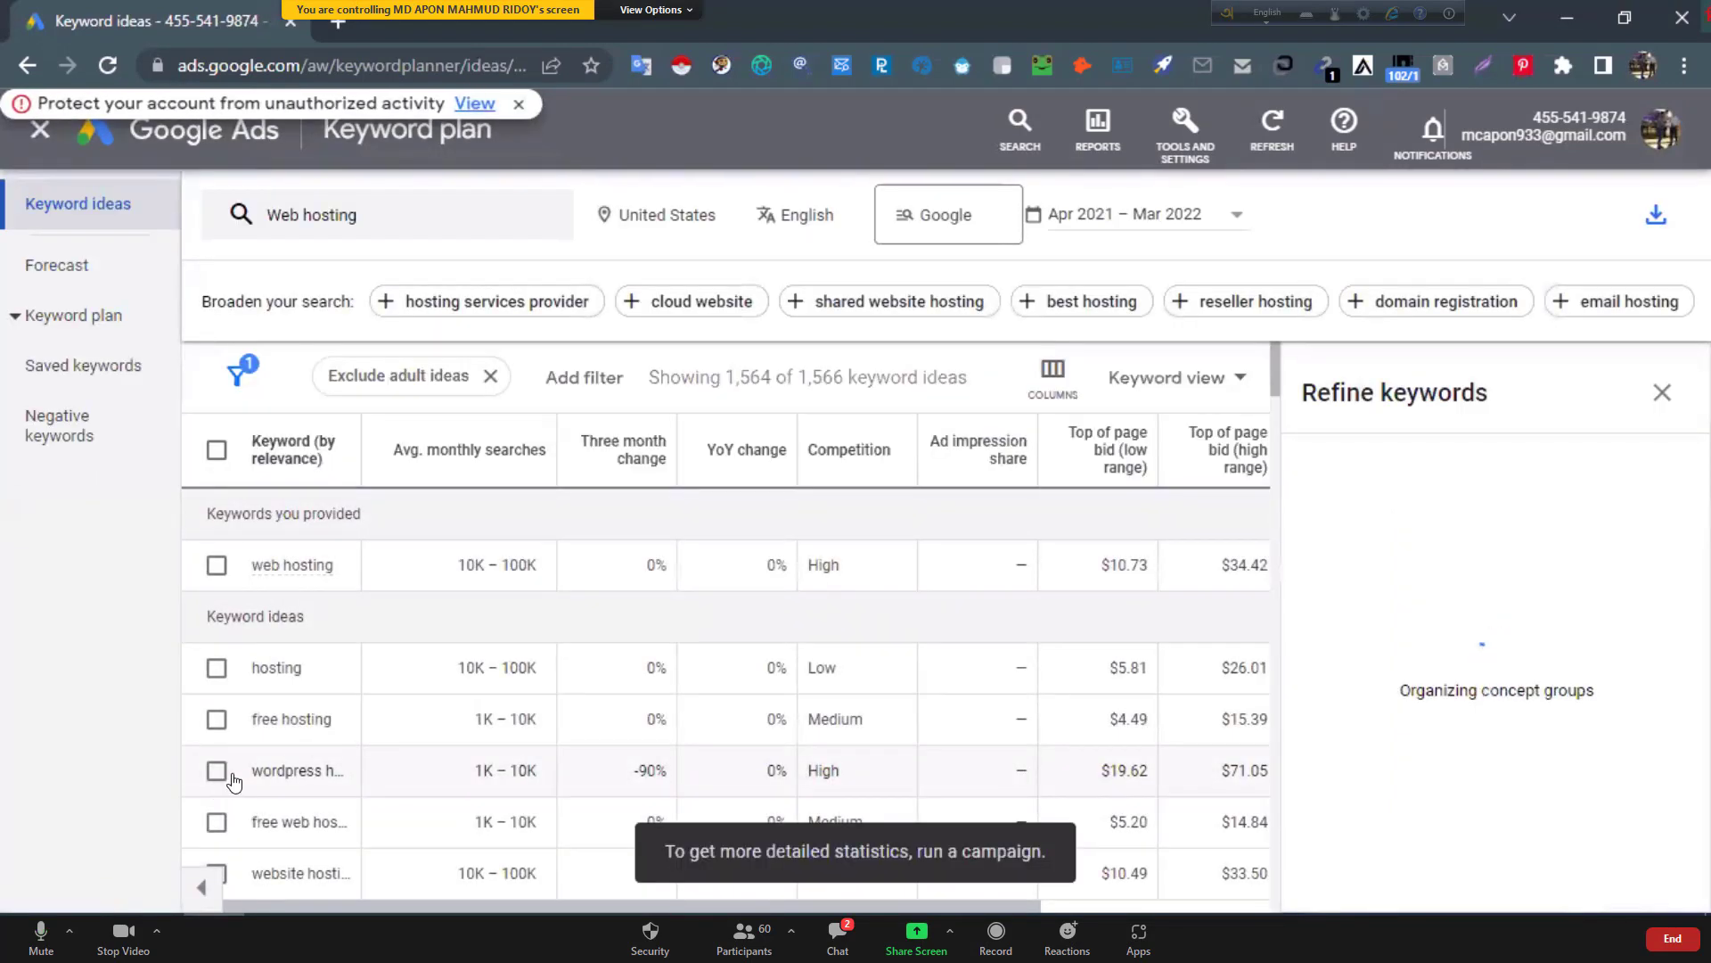
{"action": "left_click", "coordinate": [1672, 401]}
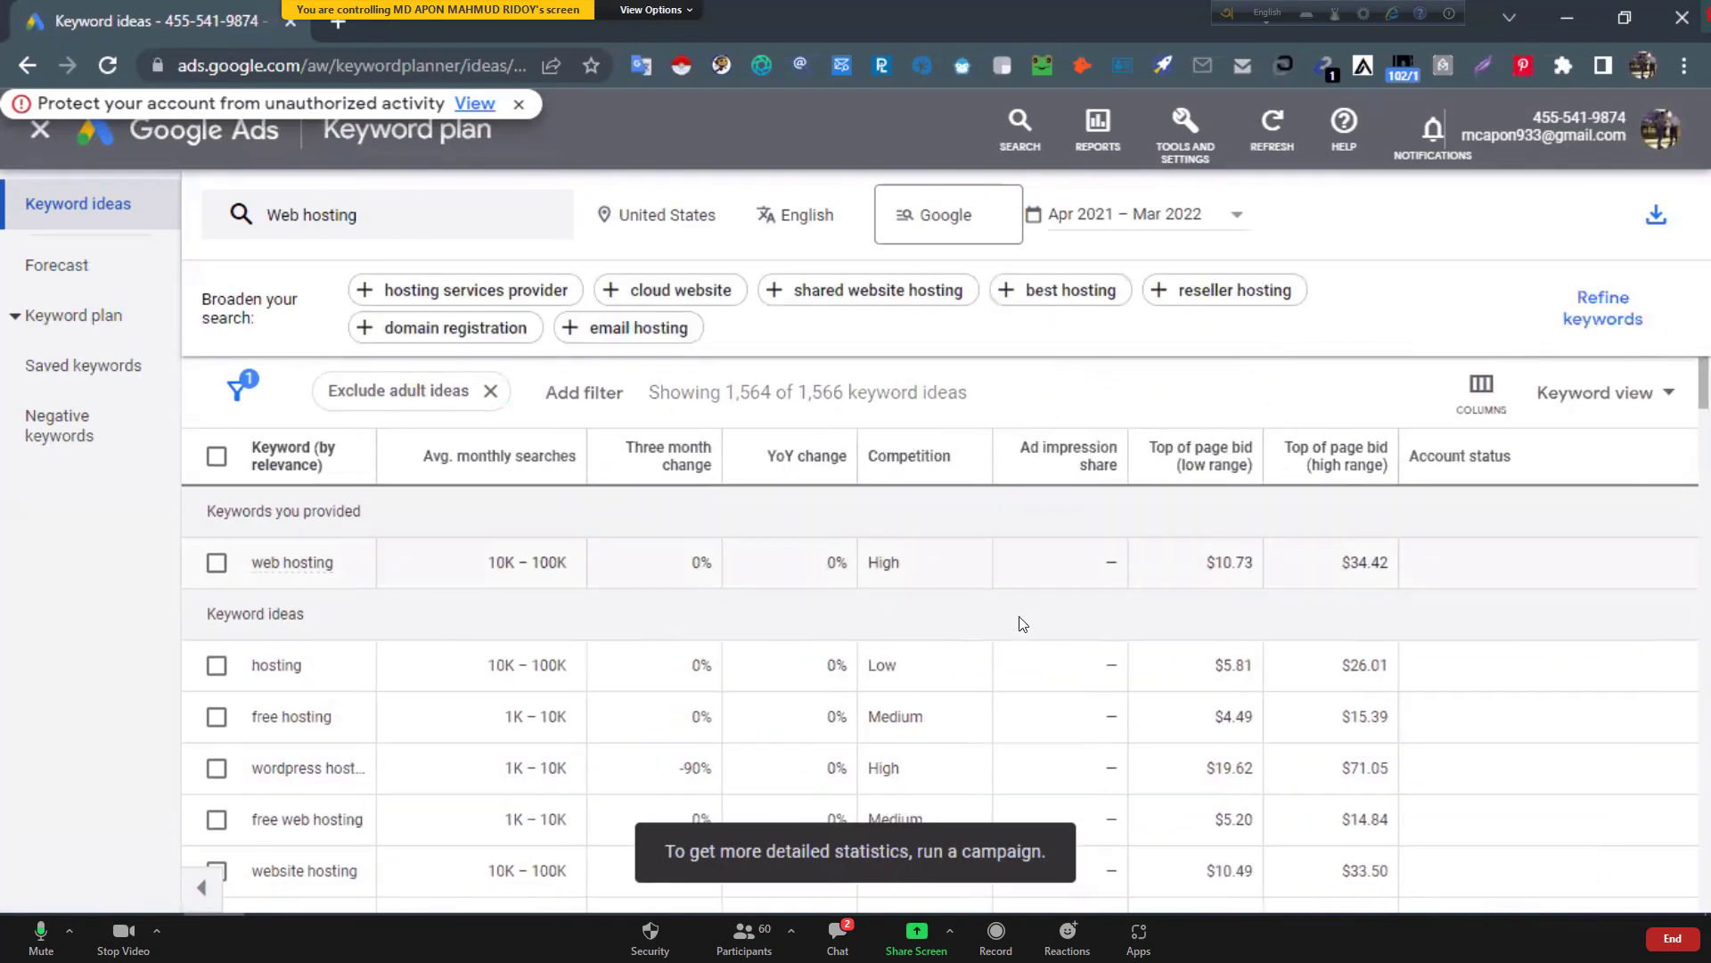
Widen the Keyword column to fit the full keyword names and set the results to show 500 rows.
{"action": "scroll", "coordinate": [428, 604], "scroll_direction": "down", "scroll_amount": 5}
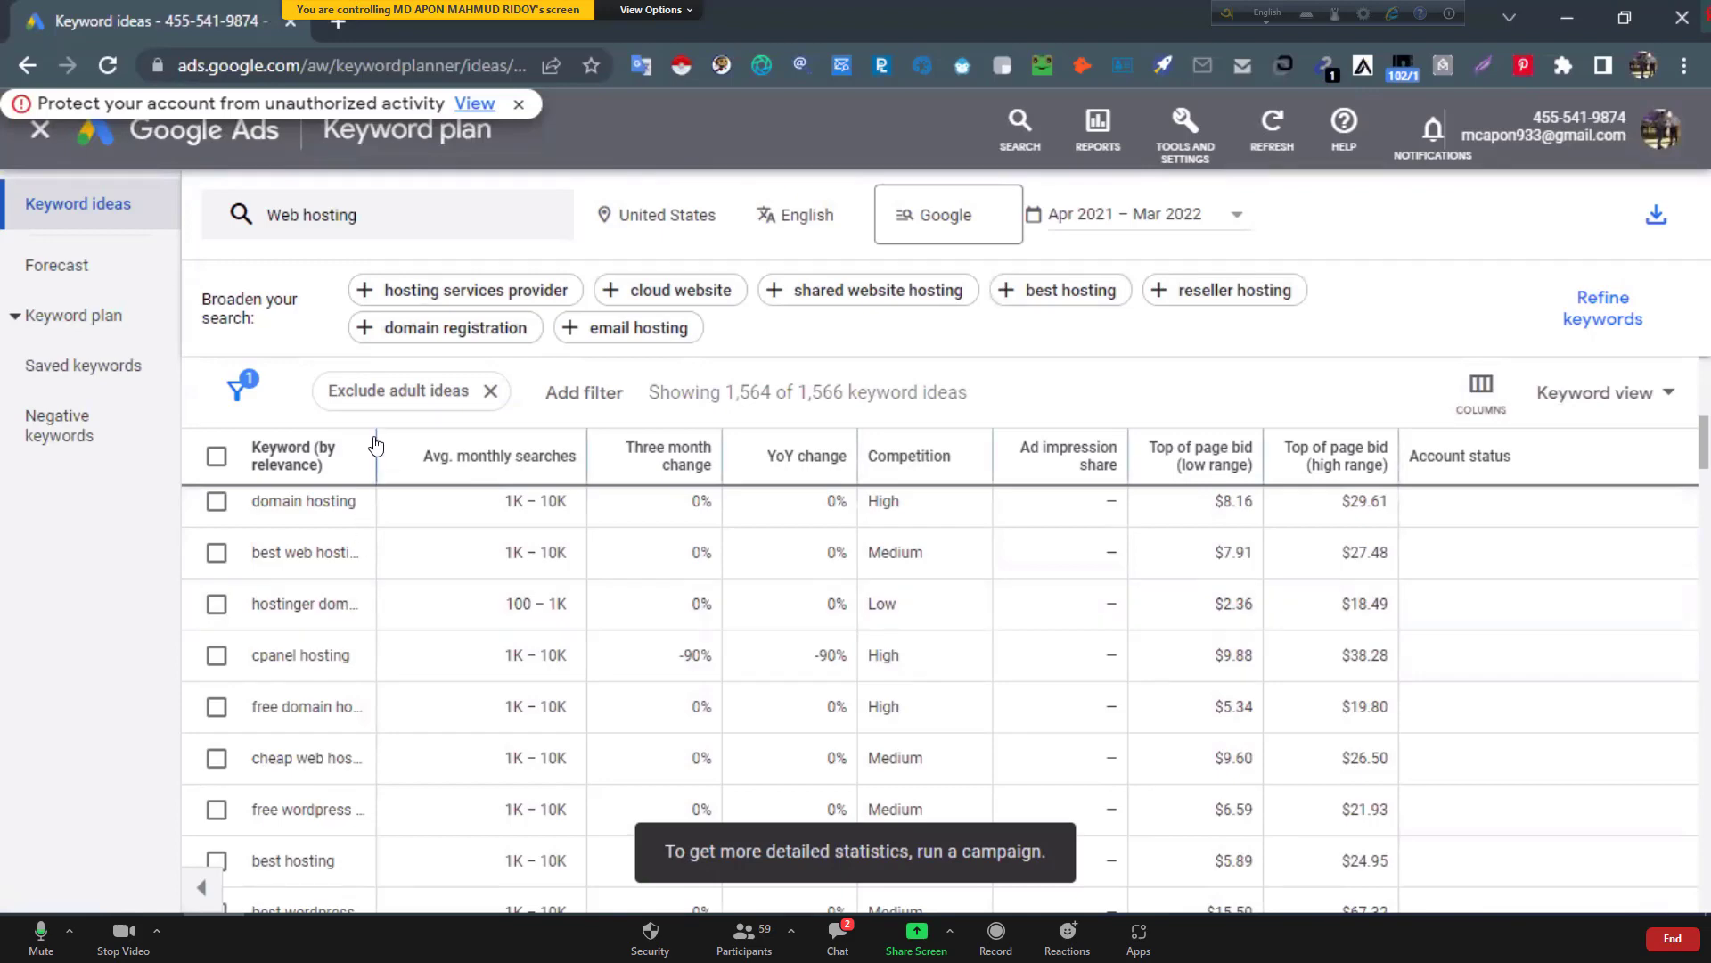
{"action": "left_click_drag", "start_coordinate": [380, 443], "coordinate": [497, 445]}
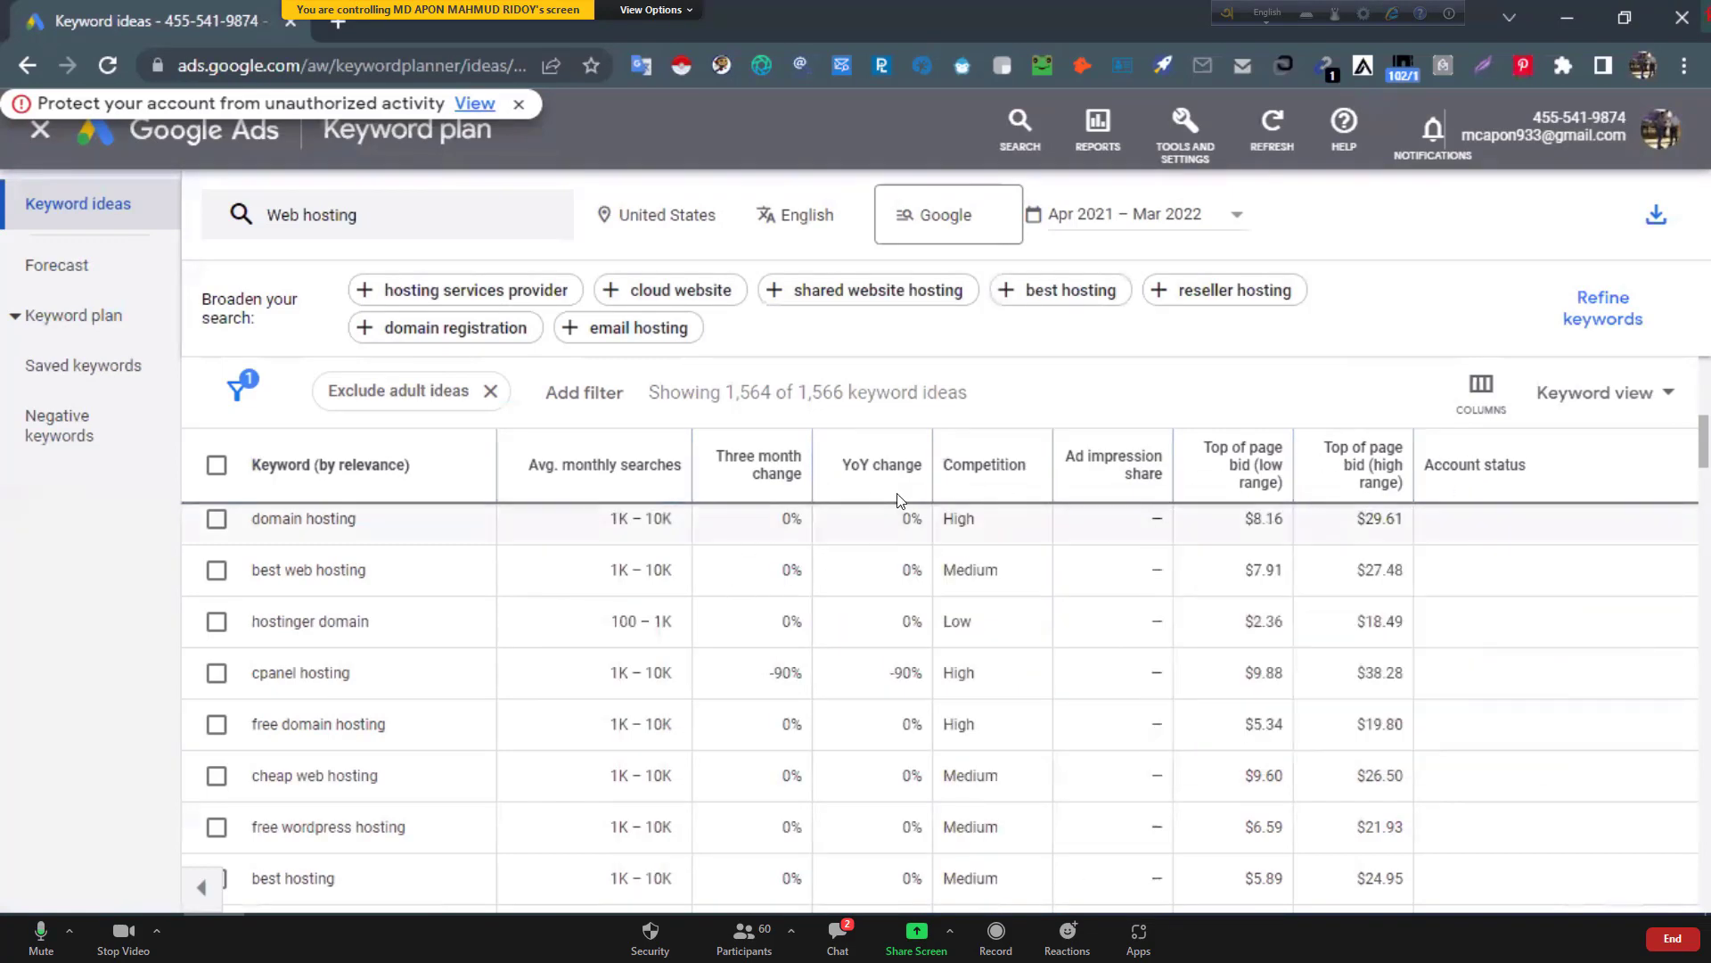
{"action": "scroll", "coordinate": [867, 677], "scroll_direction": "down", "scroll_amount": 4}
{"action": "scroll", "coordinate": [867, 678], "scroll_direction": "down", "scroll_amount": 10}
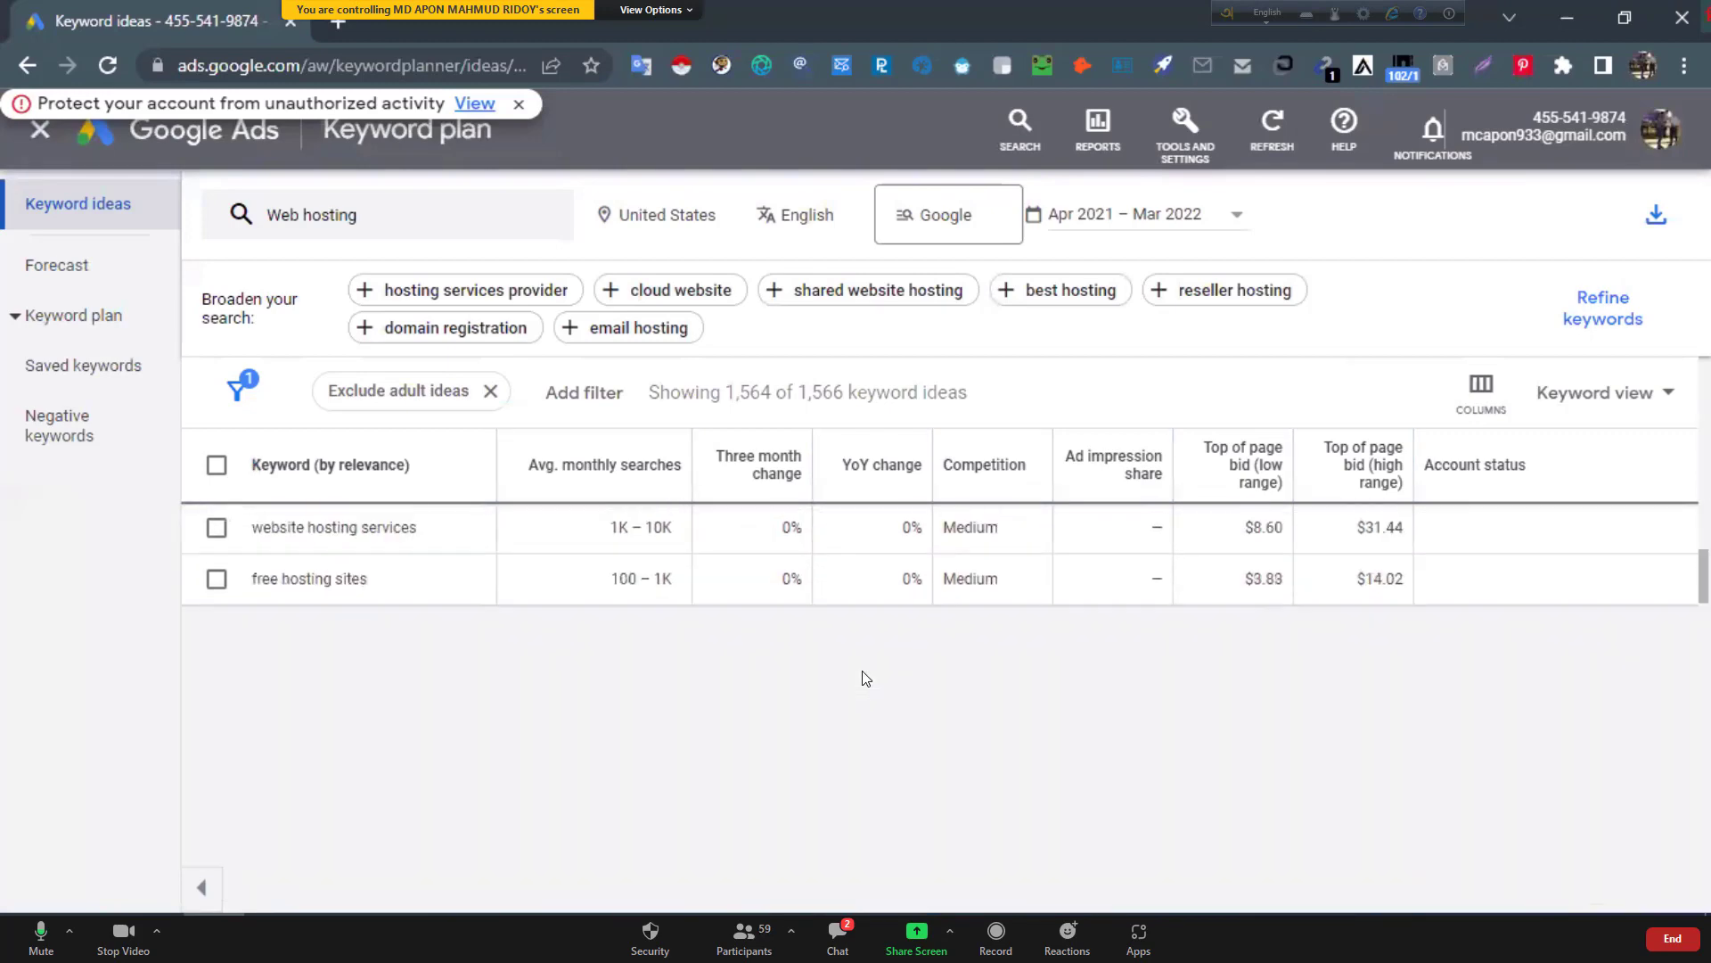
{"action": "scroll", "coordinate": [862, 678], "scroll_direction": "down", "scroll_amount": 10}
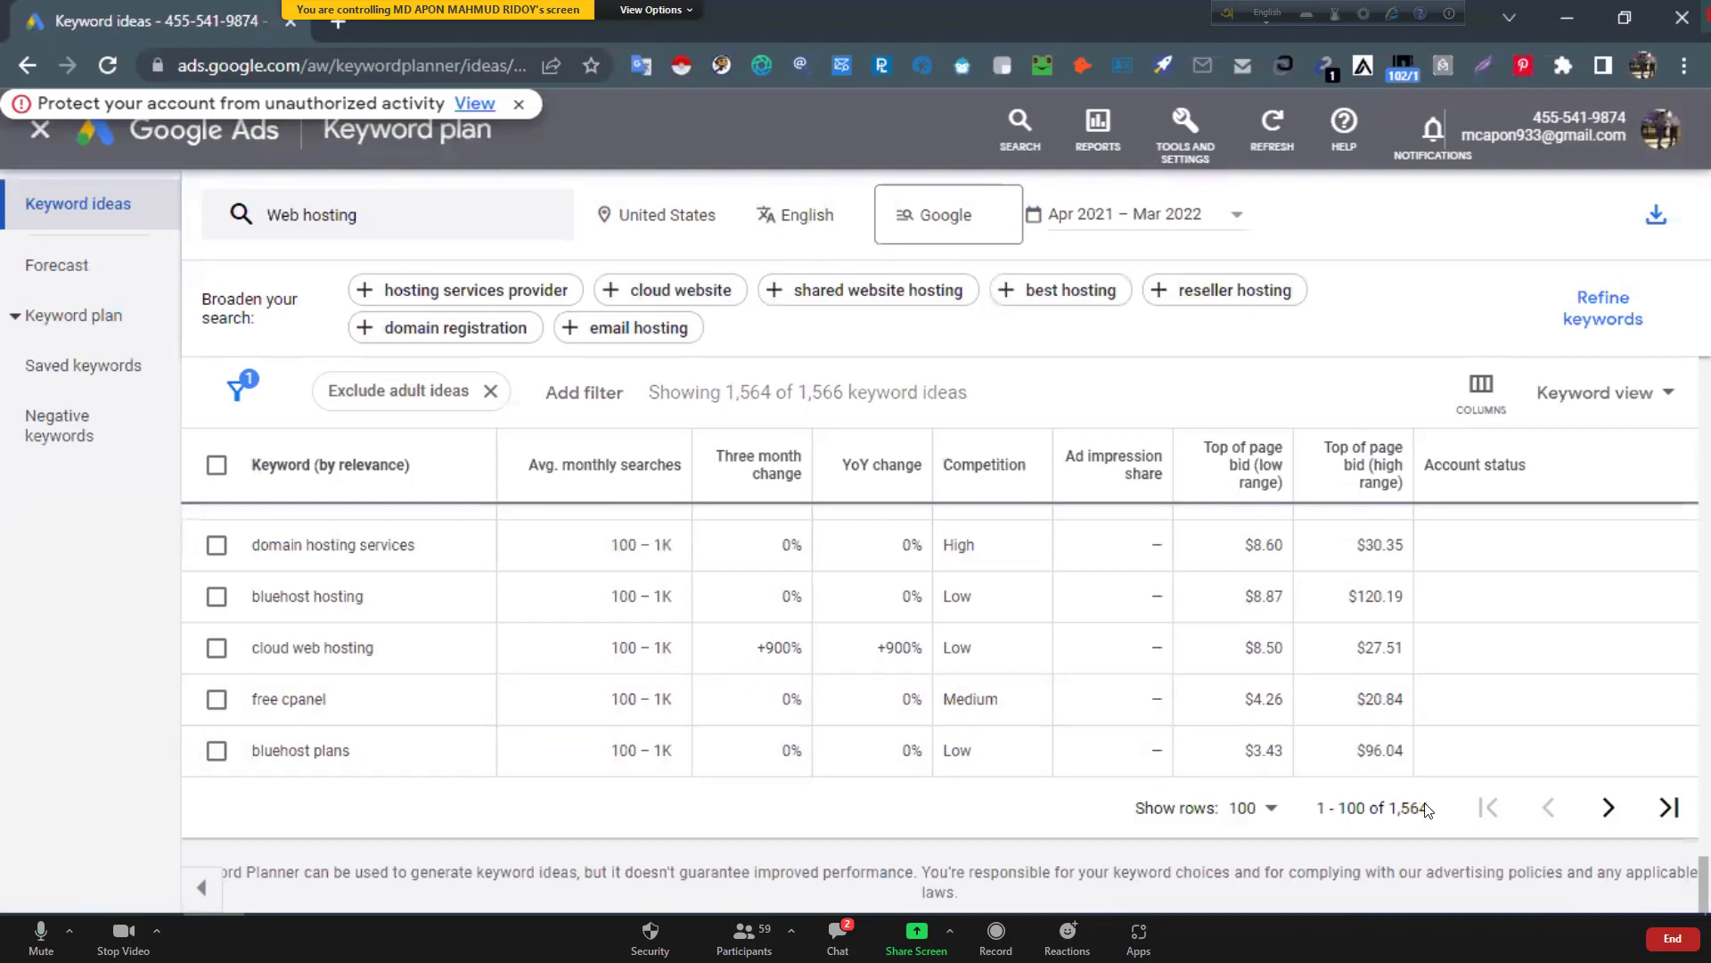
{"action": "left_click", "coordinate": [1282, 813]}
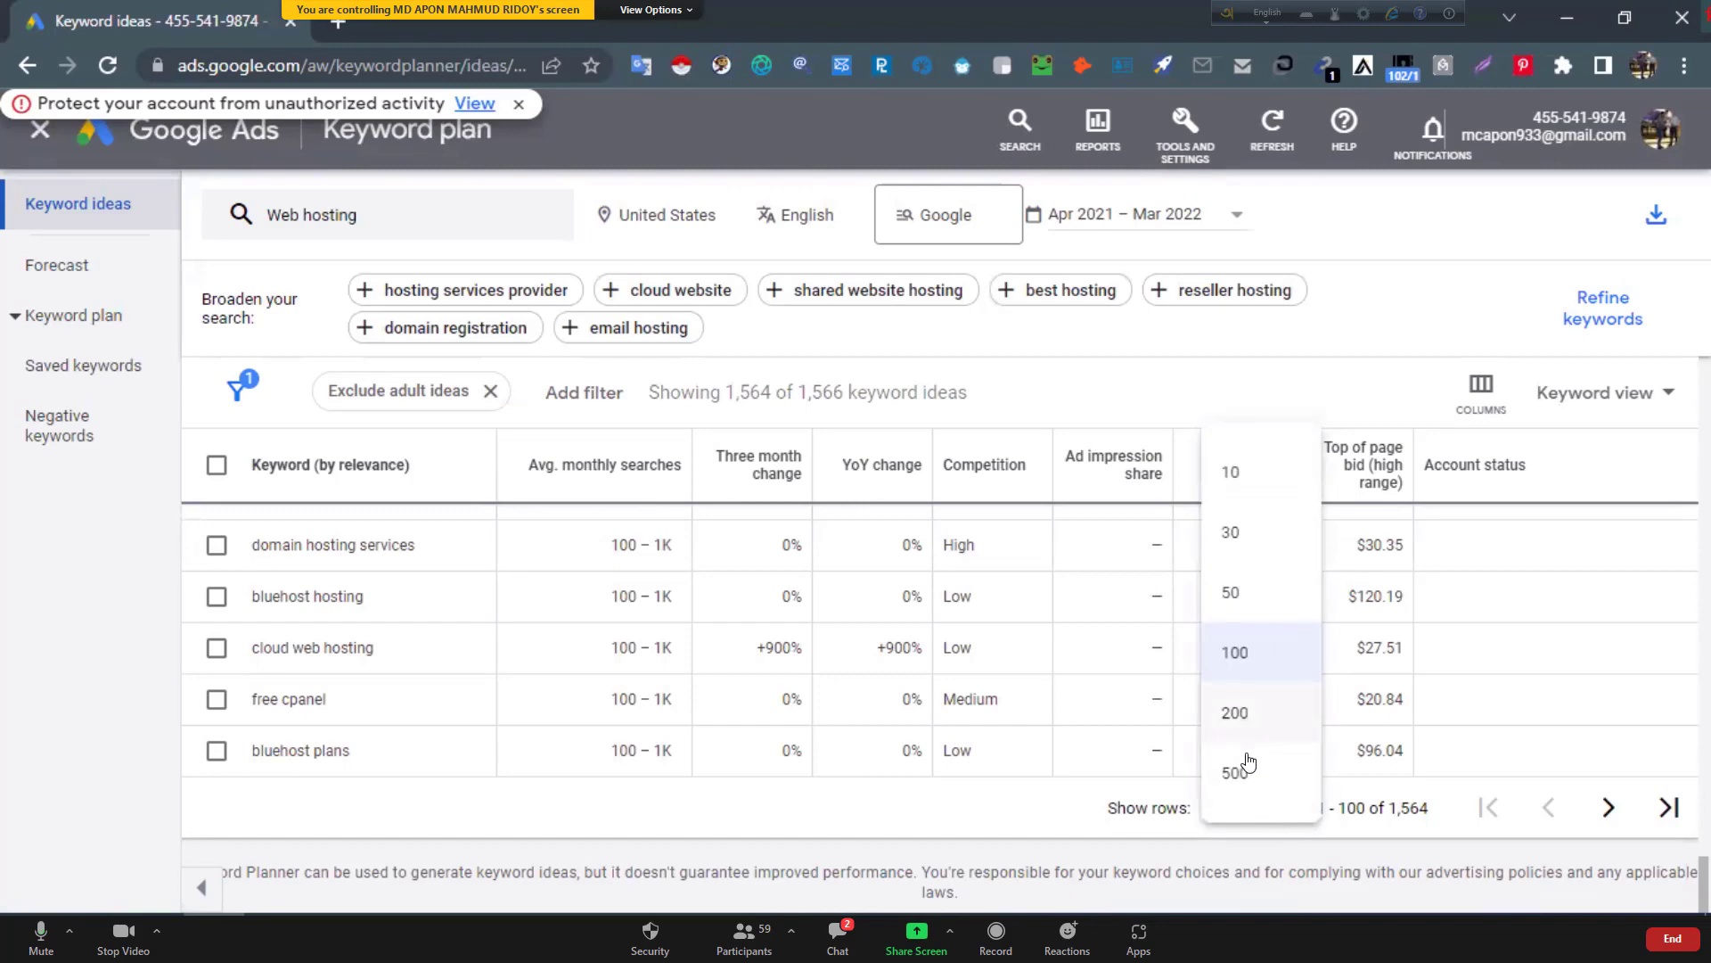
{"action": "left_click", "coordinate": [1237, 774]}
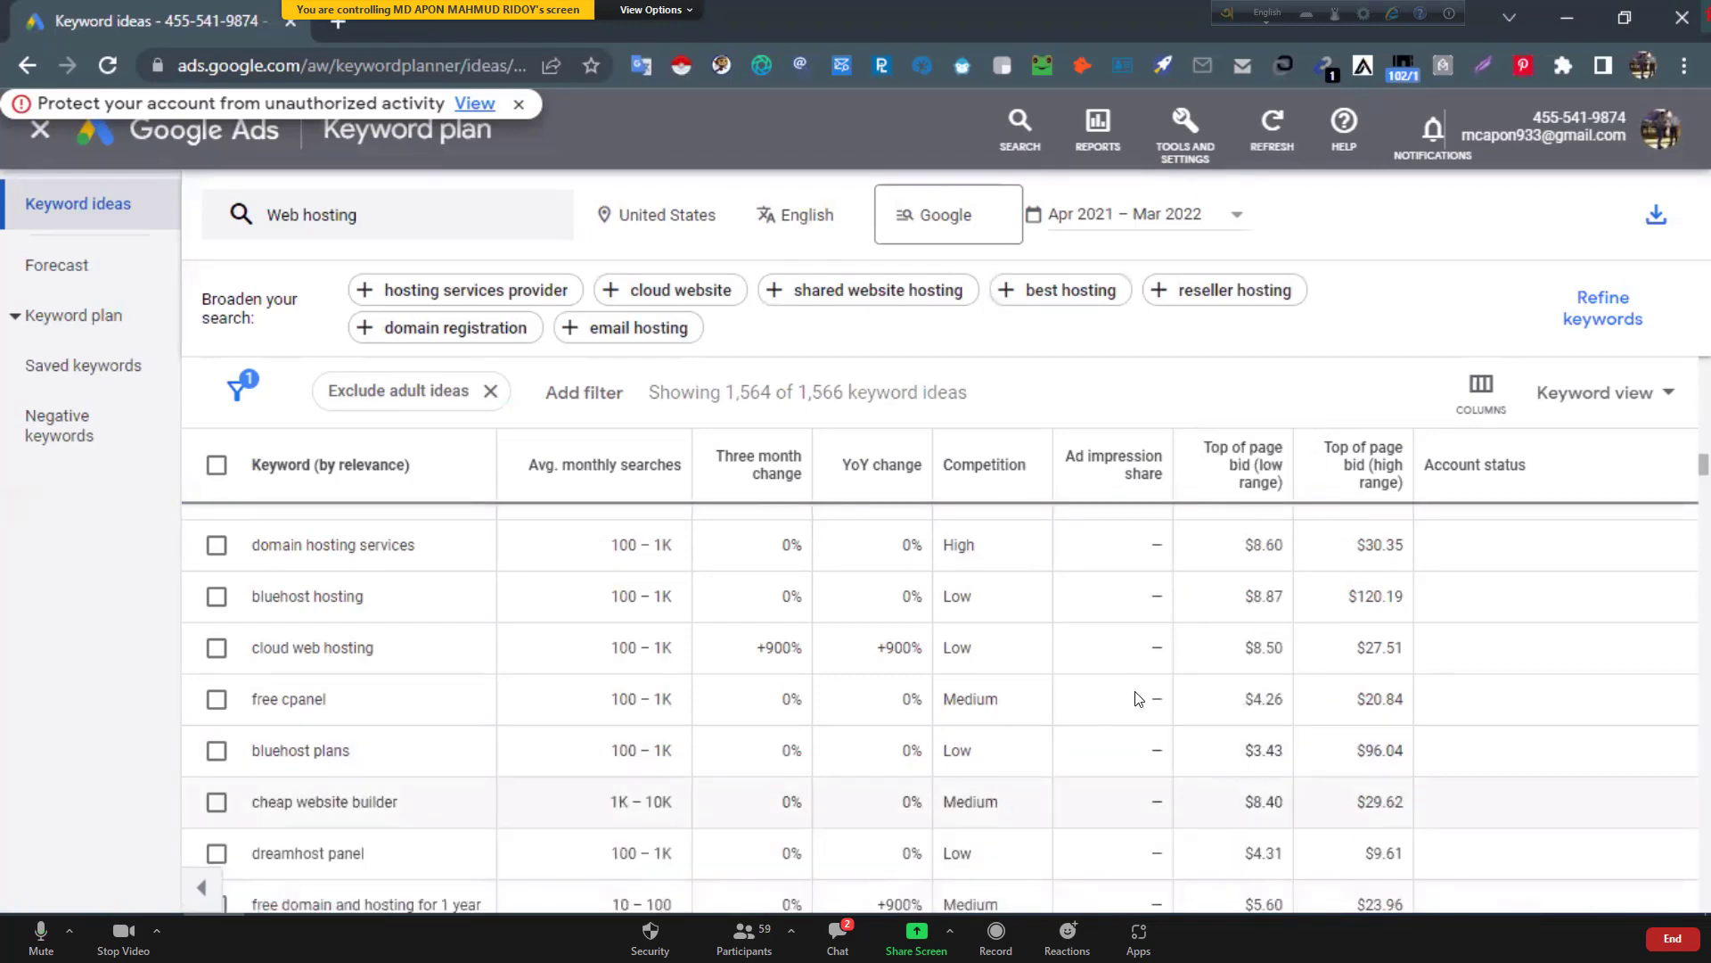
Select all the keyword ideas loaded on the current results page and copy them.
{"action": "scroll", "coordinate": [1132, 704], "scroll_direction": "down", "scroll_amount": 5}
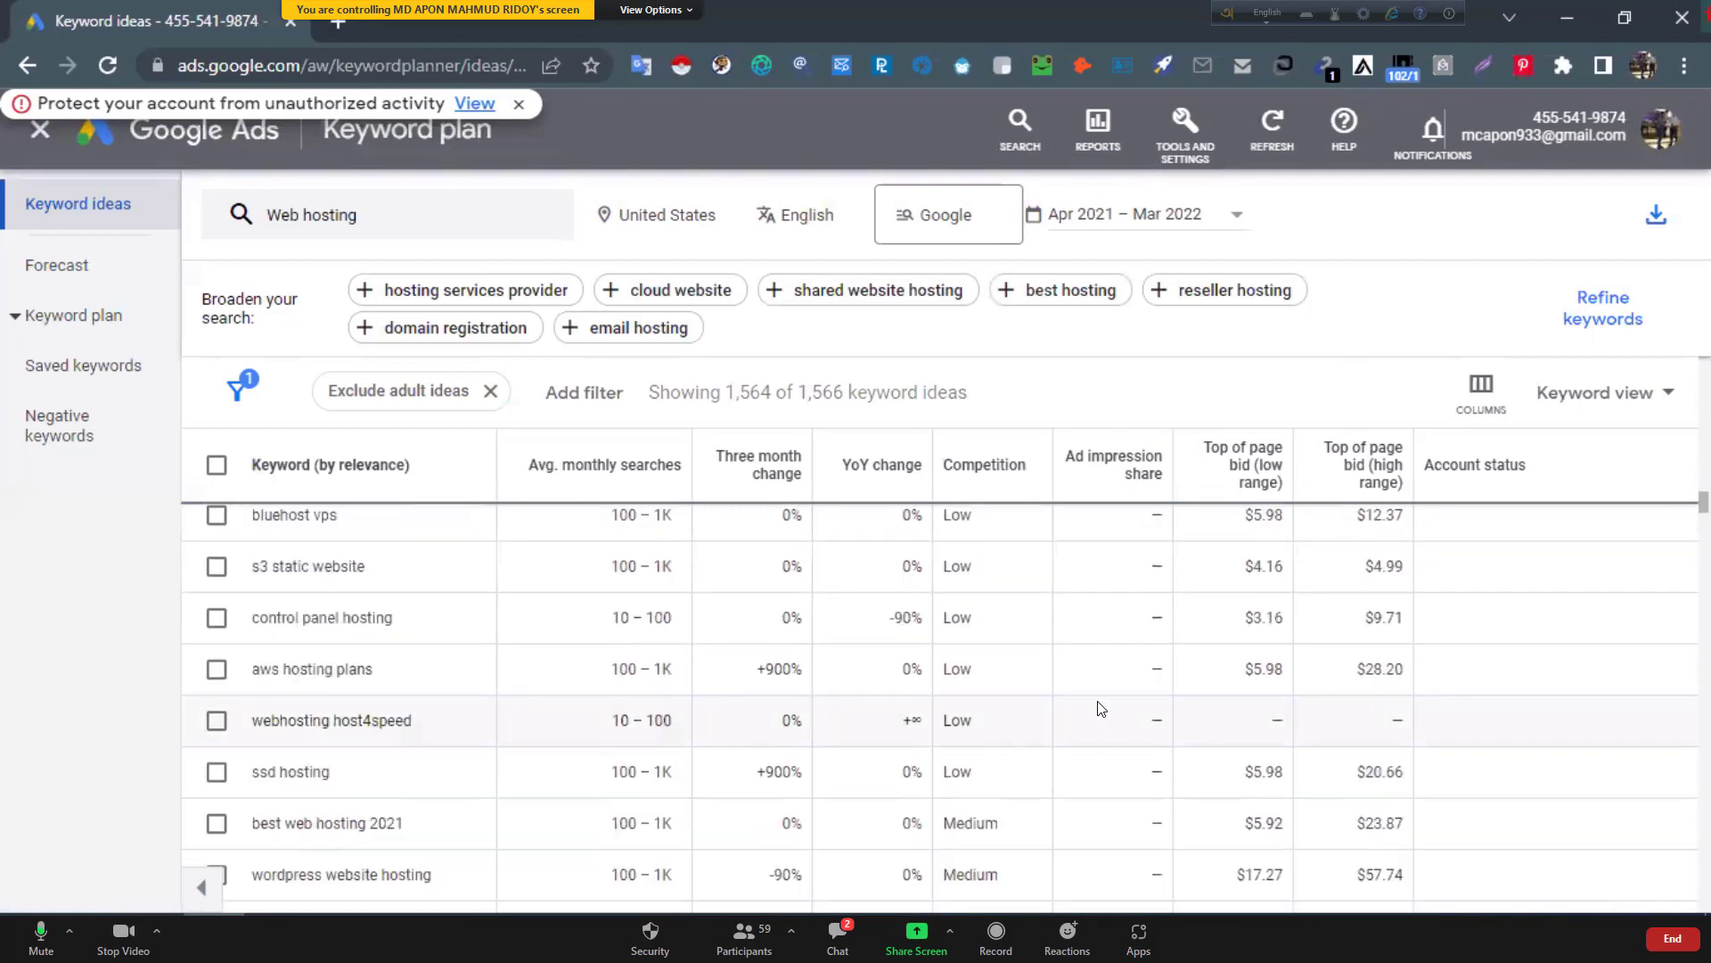
{"action": "scroll", "coordinate": [1100, 704], "scroll_direction": "up", "scroll_amount": 15}
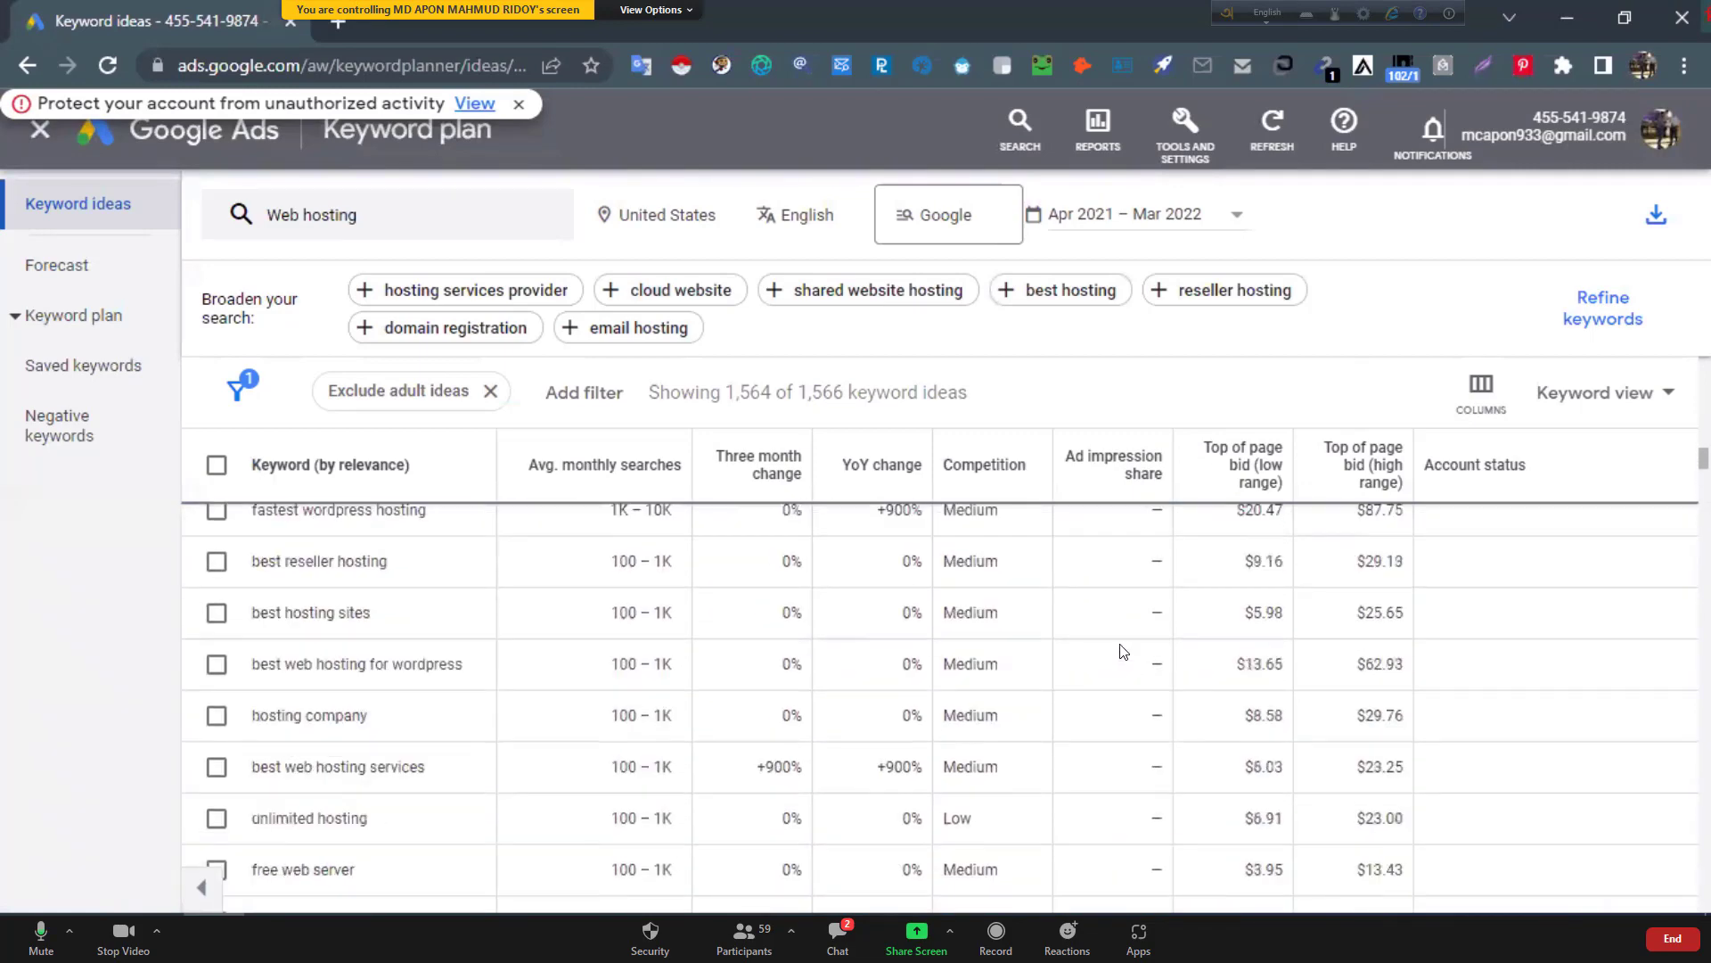
{"action": "scroll", "coordinate": [268, 517], "scroll_direction": "up", "scroll_amount": 3}
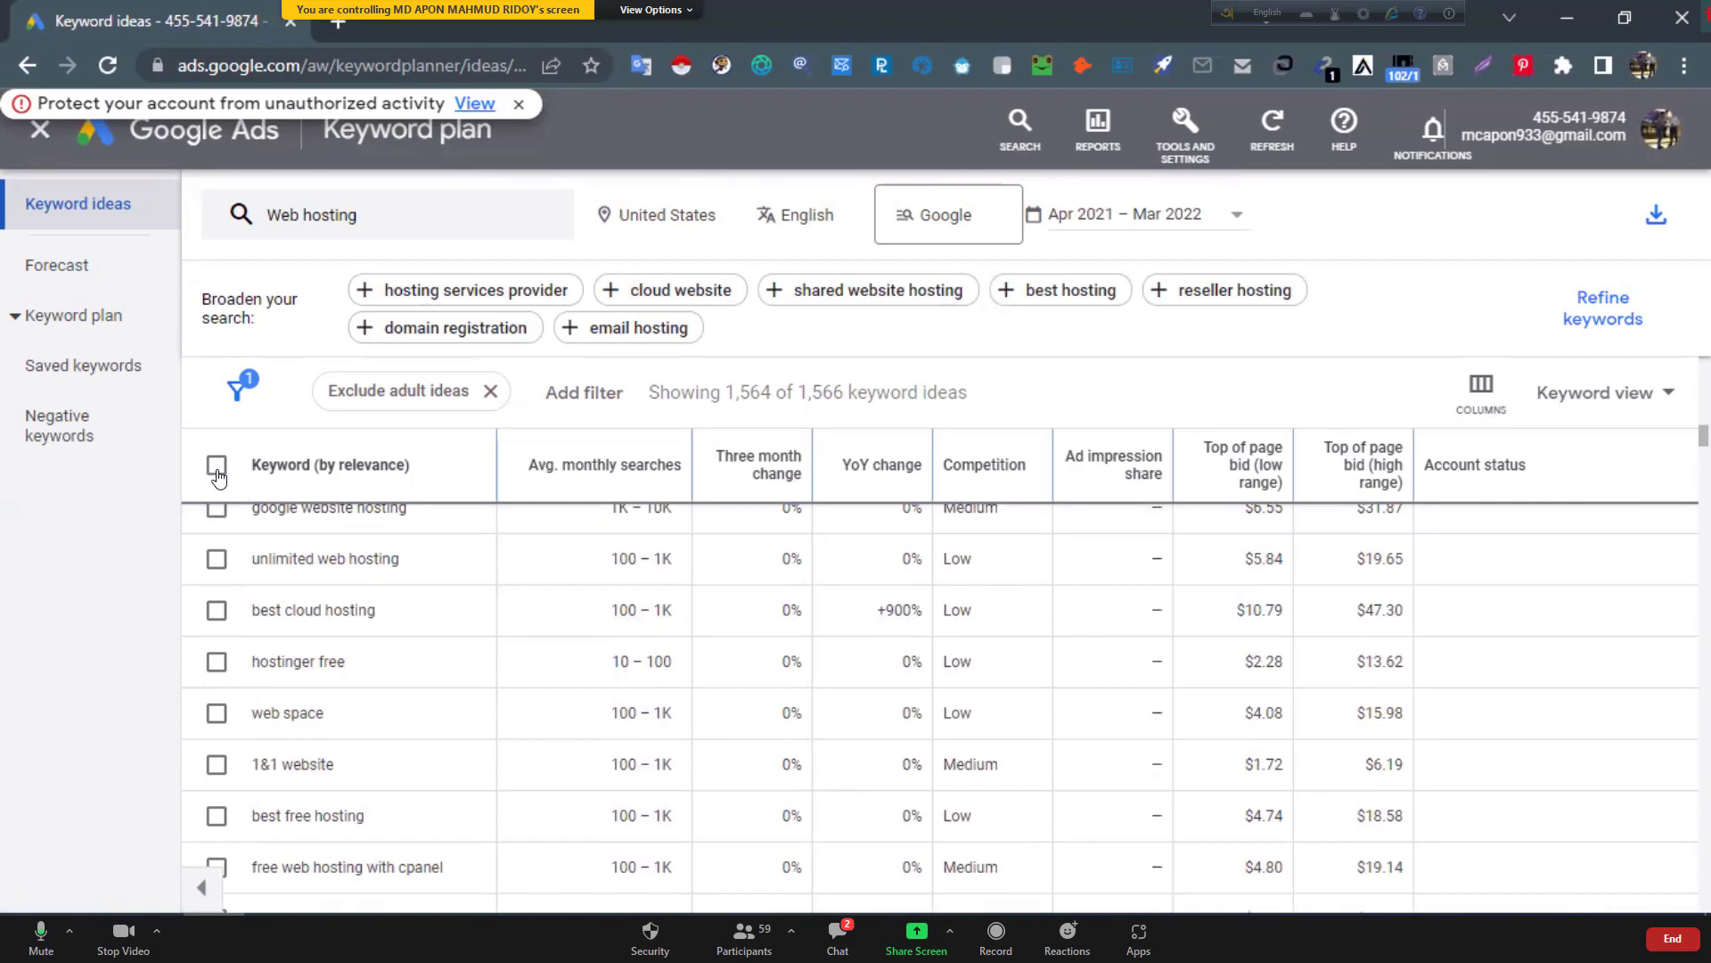
{"action": "left_click", "coordinate": [216, 465]}
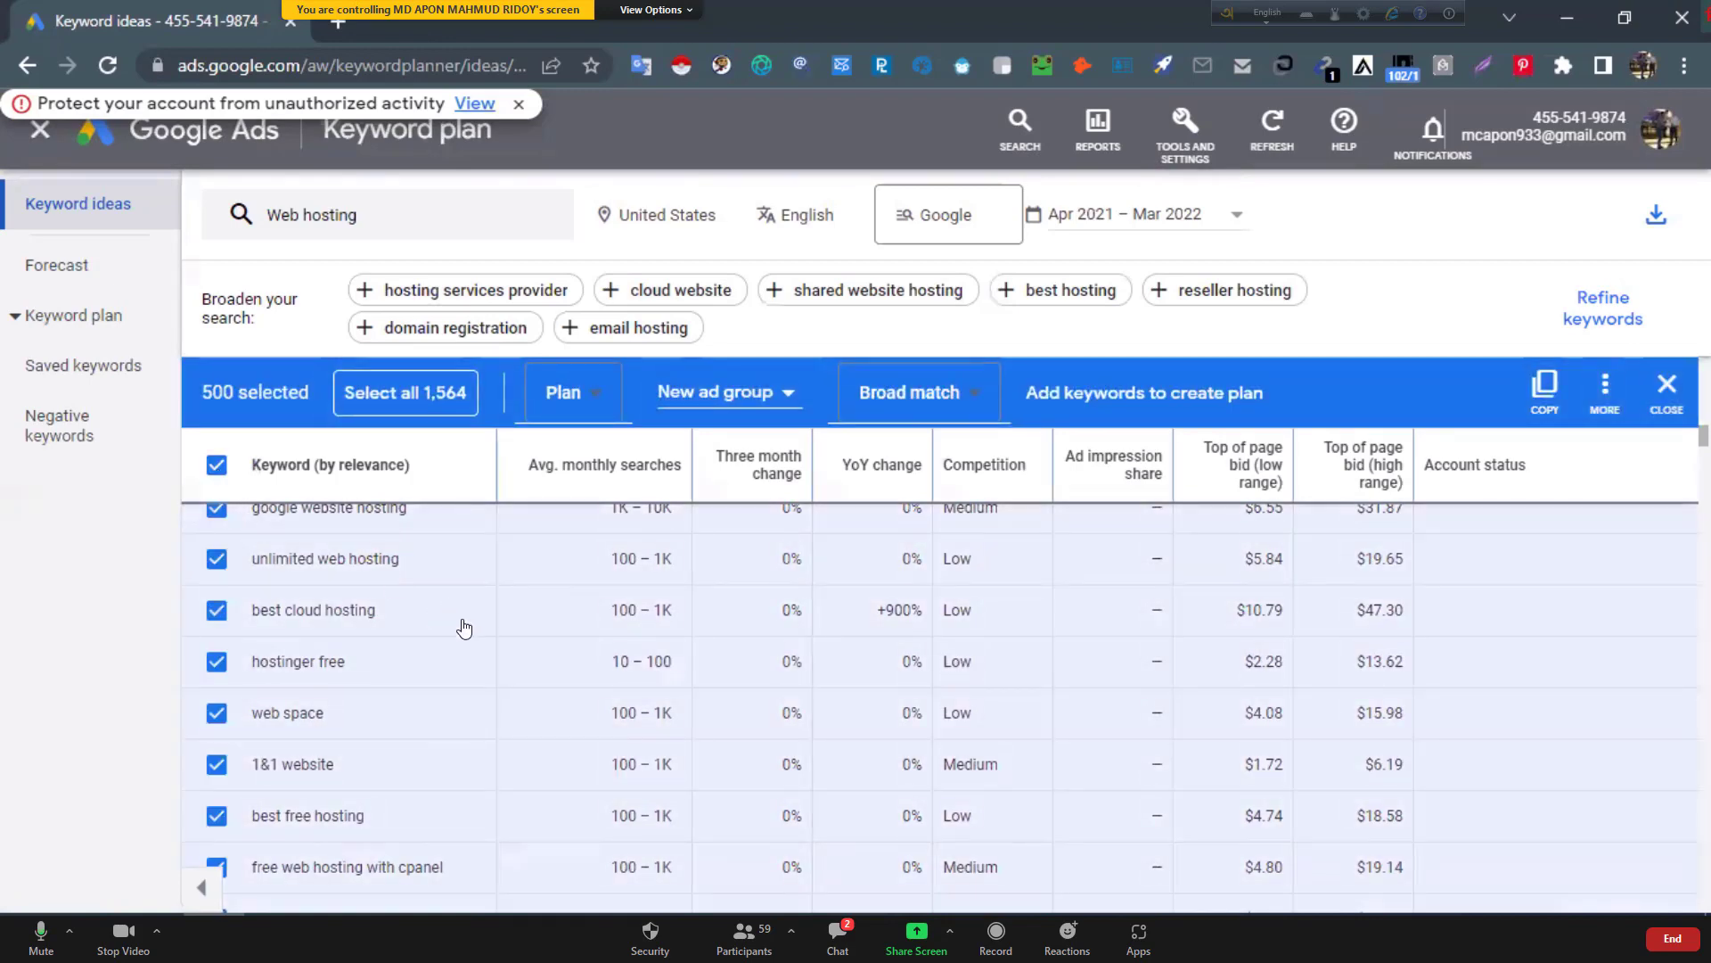
{"action": "scroll", "coordinate": [212, 401], "scroll_direction": "down", "scroll_amount": 3}
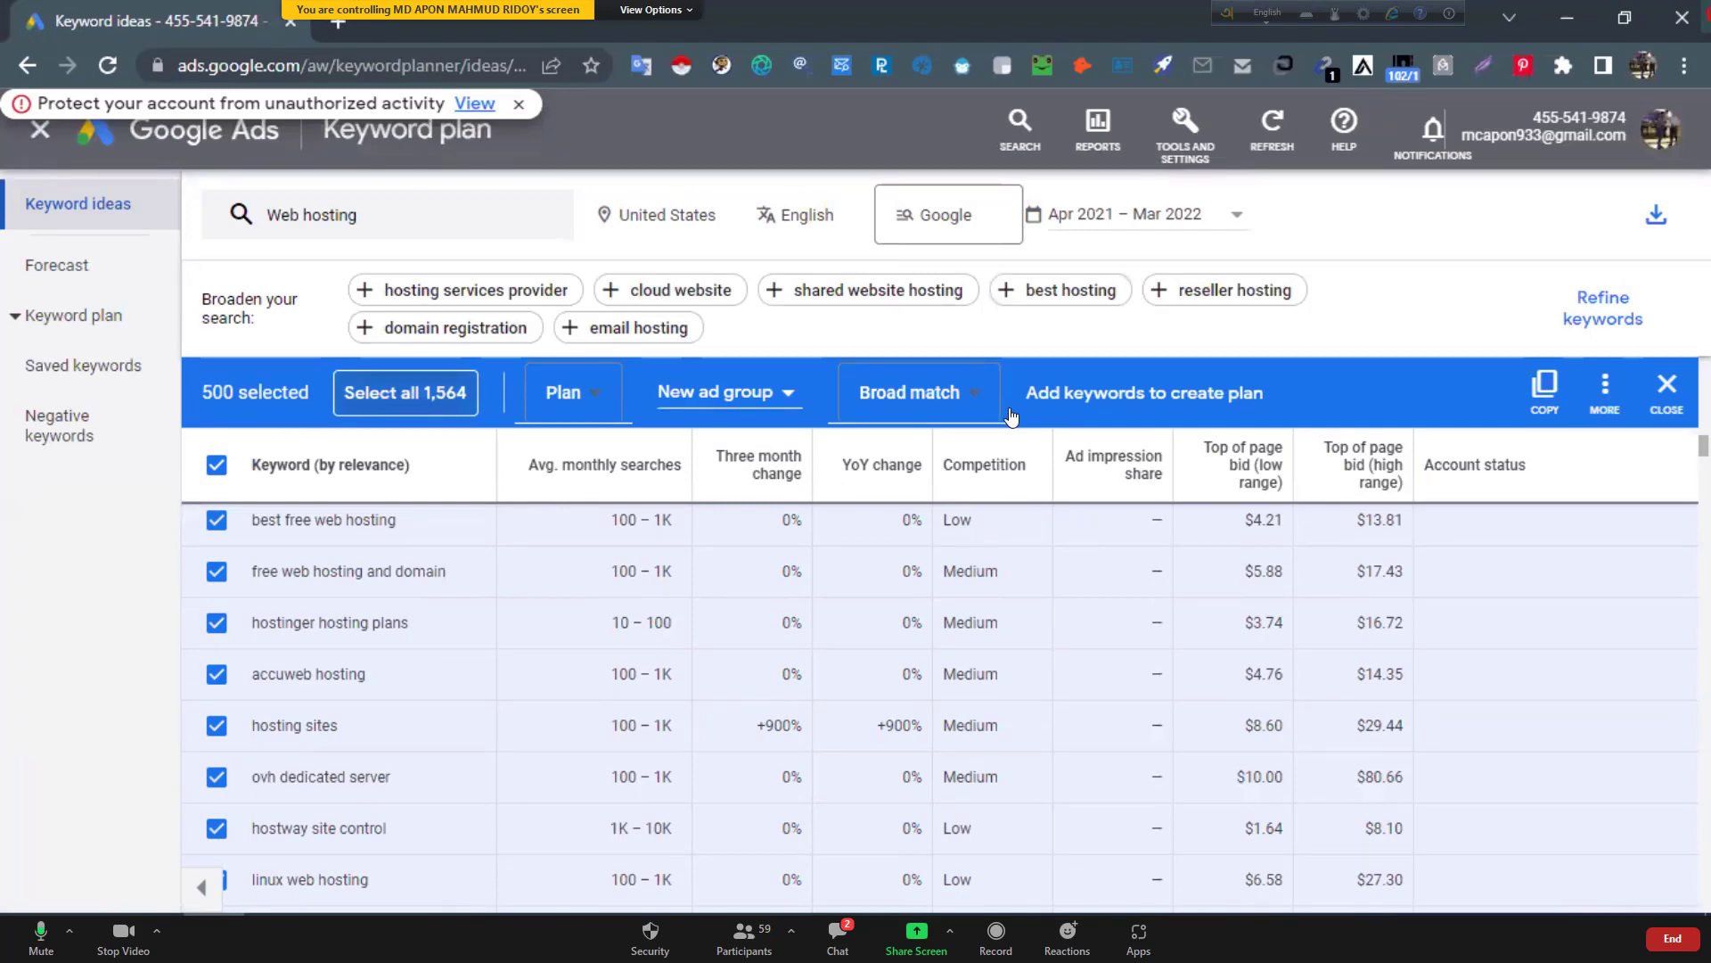
{"action": "left_click", "coordinate": [1545, 392]}
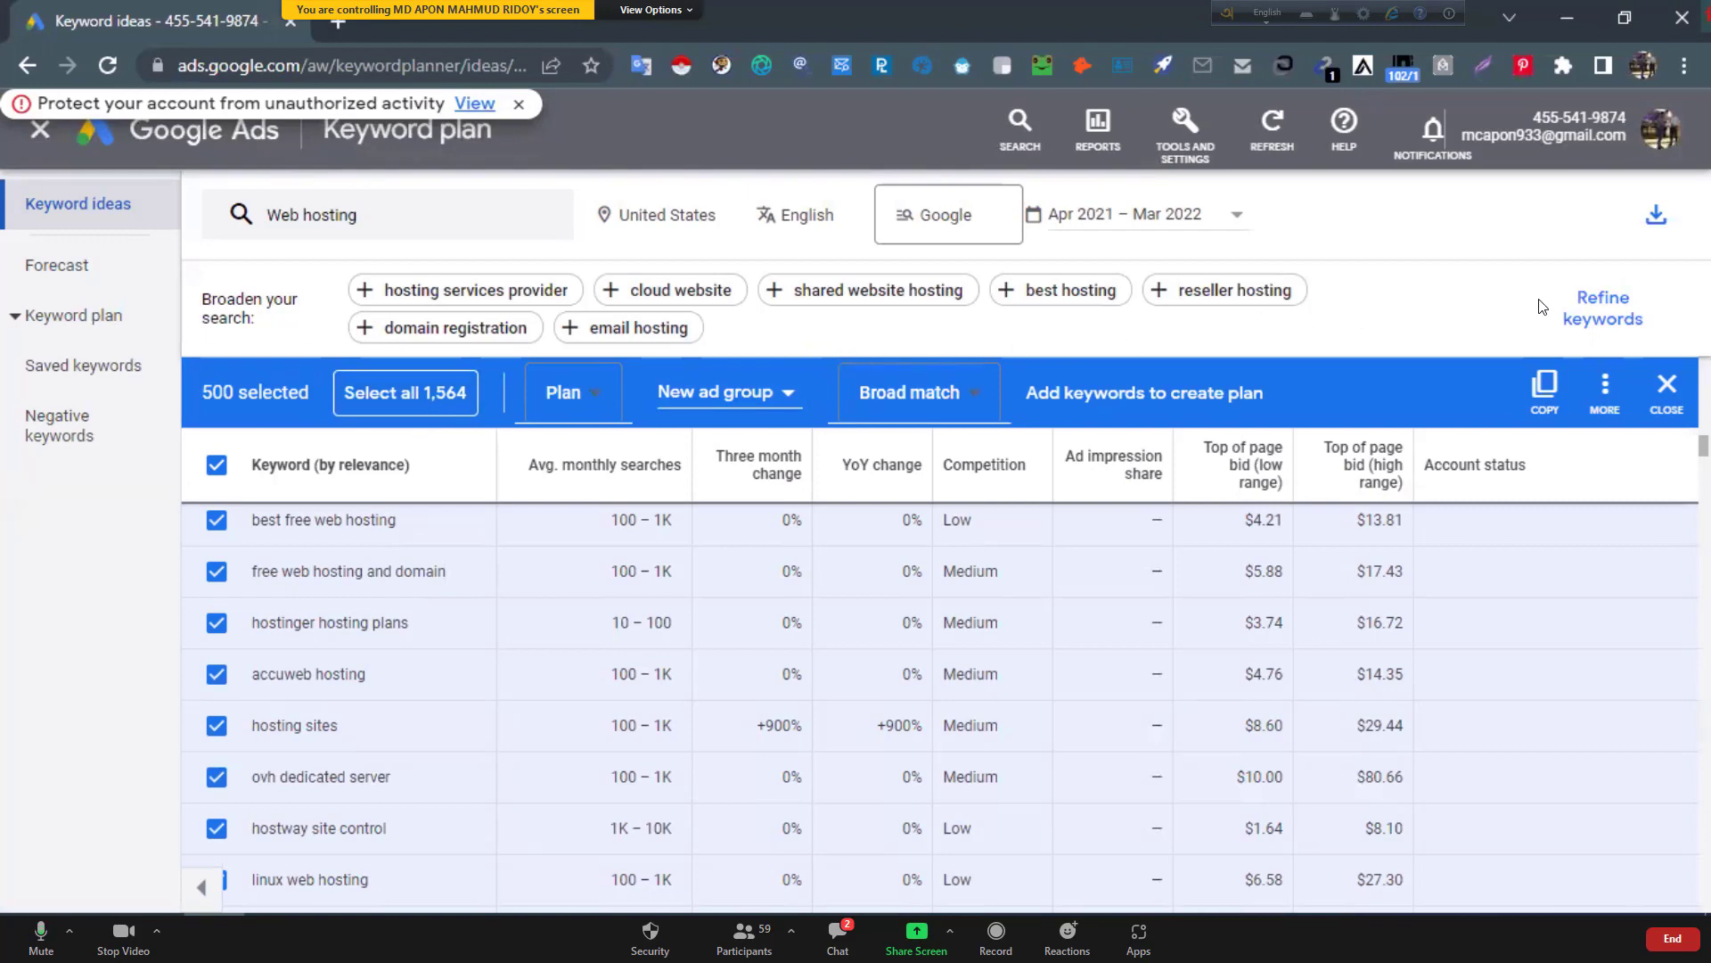
Download the keyword ideas to Google Sheets in My Drive, naming the file "Keyword Research by" followed by the author's name.
{"action": "left_click", "coordinate": [1654, 230]}
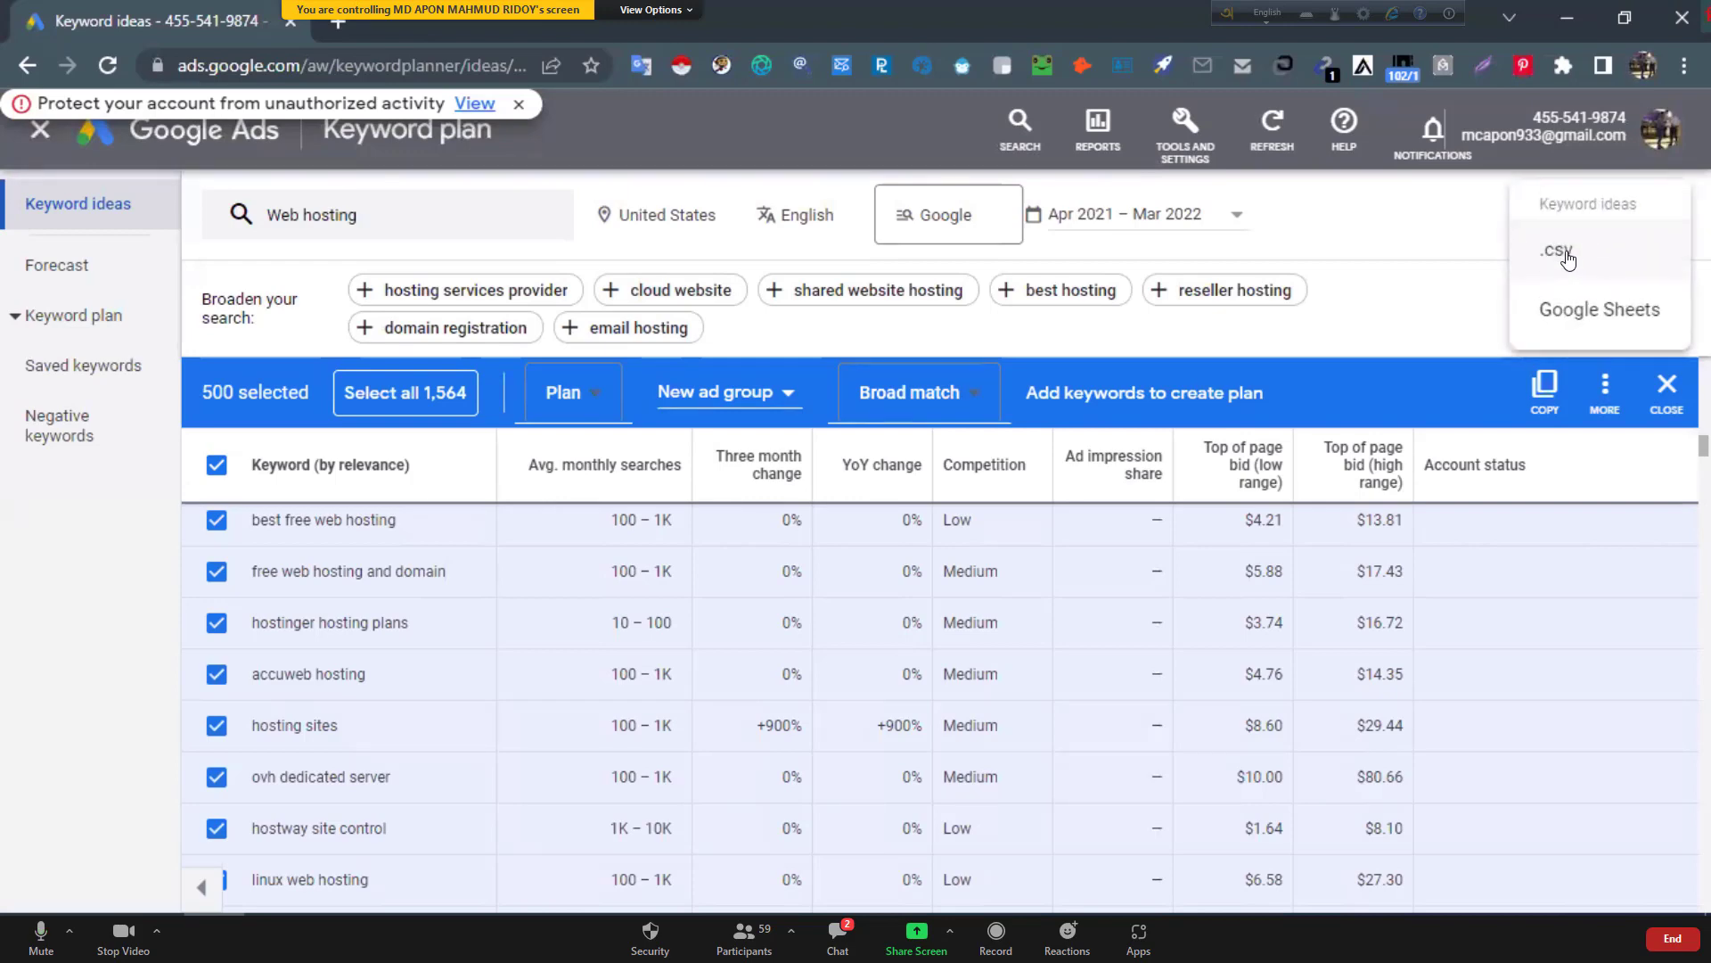
{"action": "left_click", "coordinate": [1605, 312]}
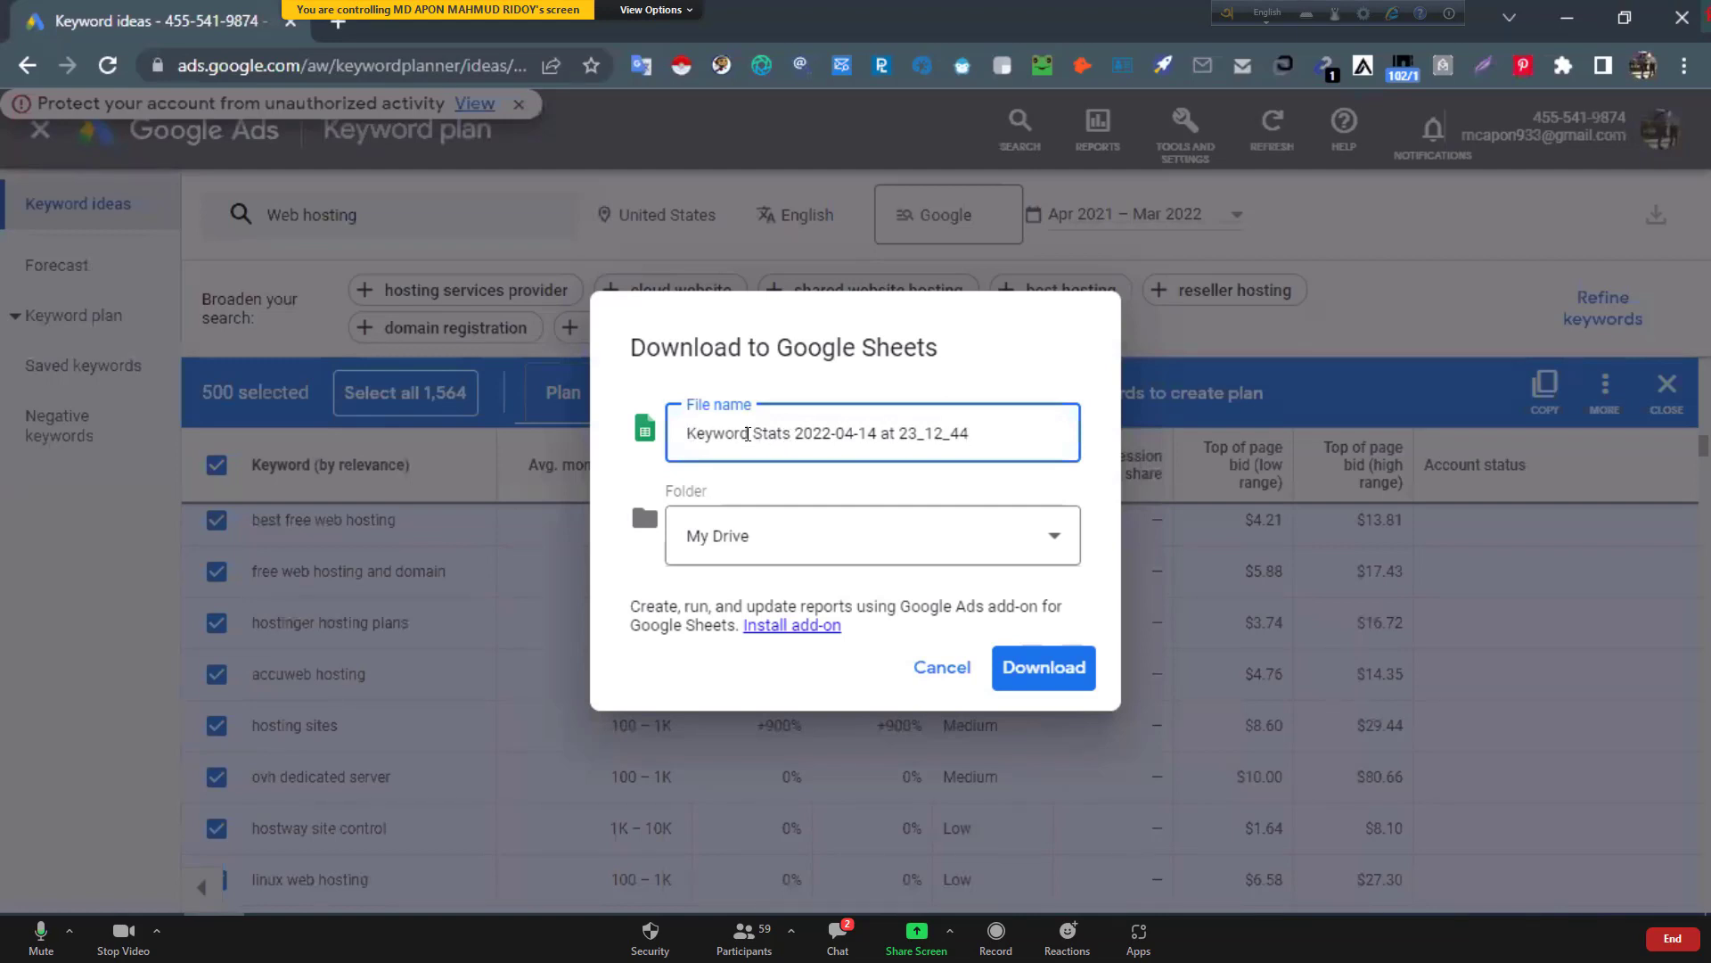
{"action": "left_click_drag", "start_coordinate": [786, 434], "coordinate": [987, 428]}
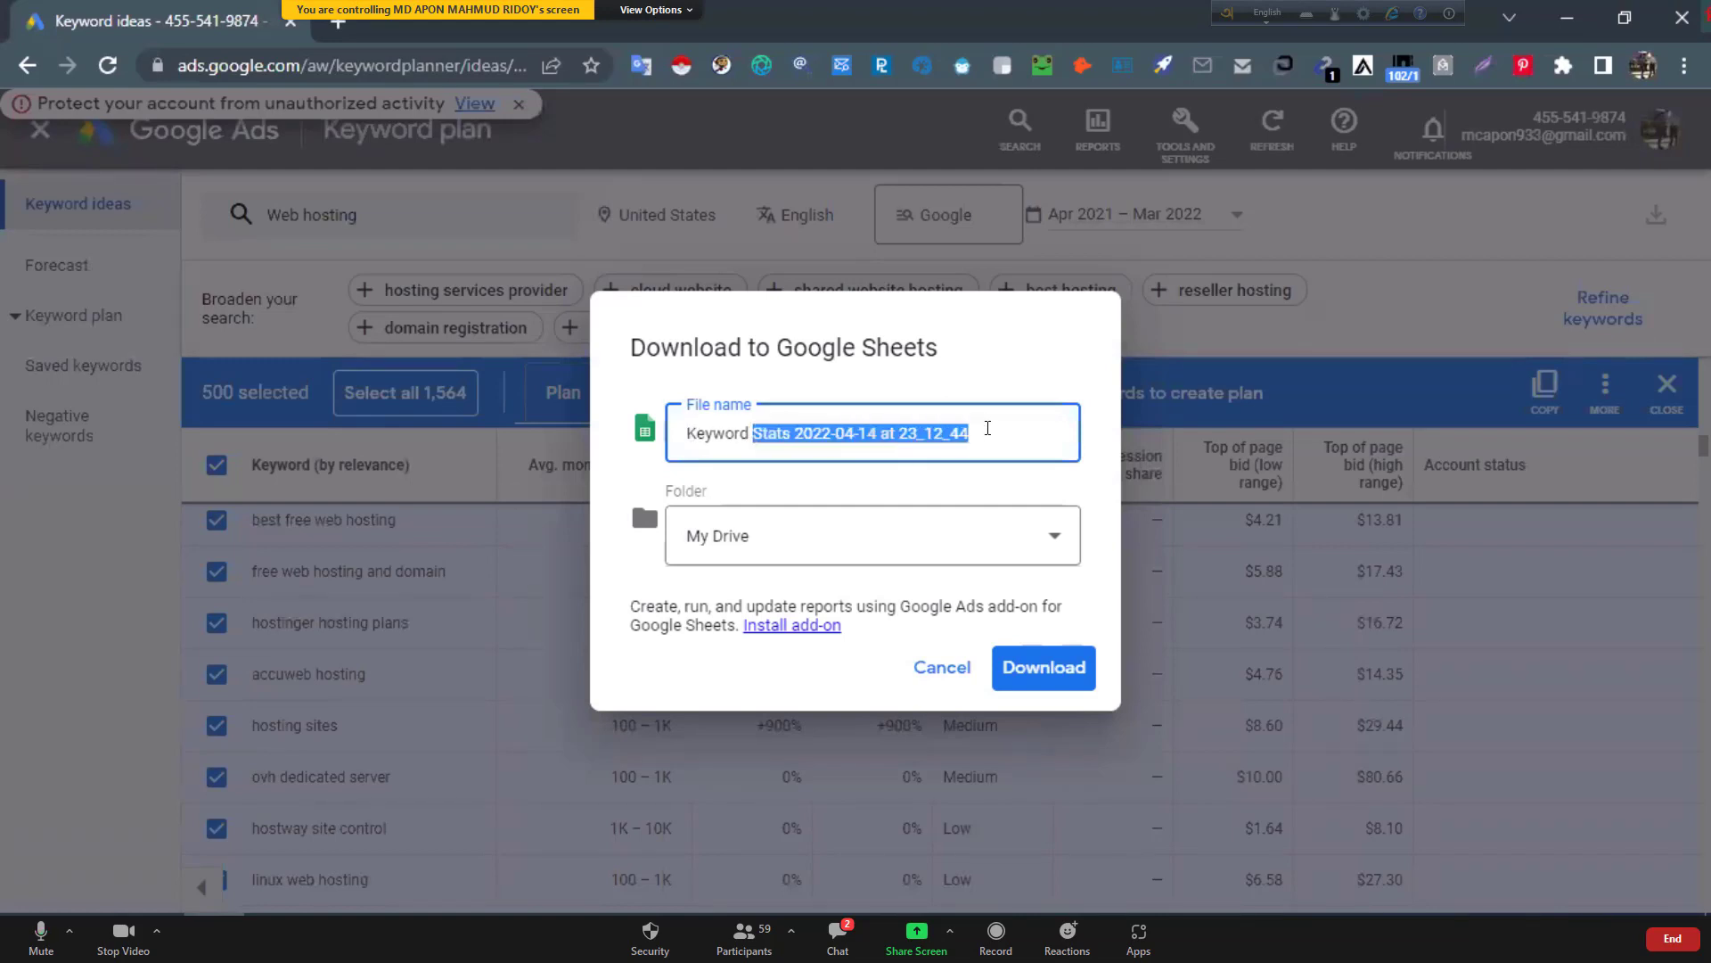
{"action": "type", "text": "tes"}
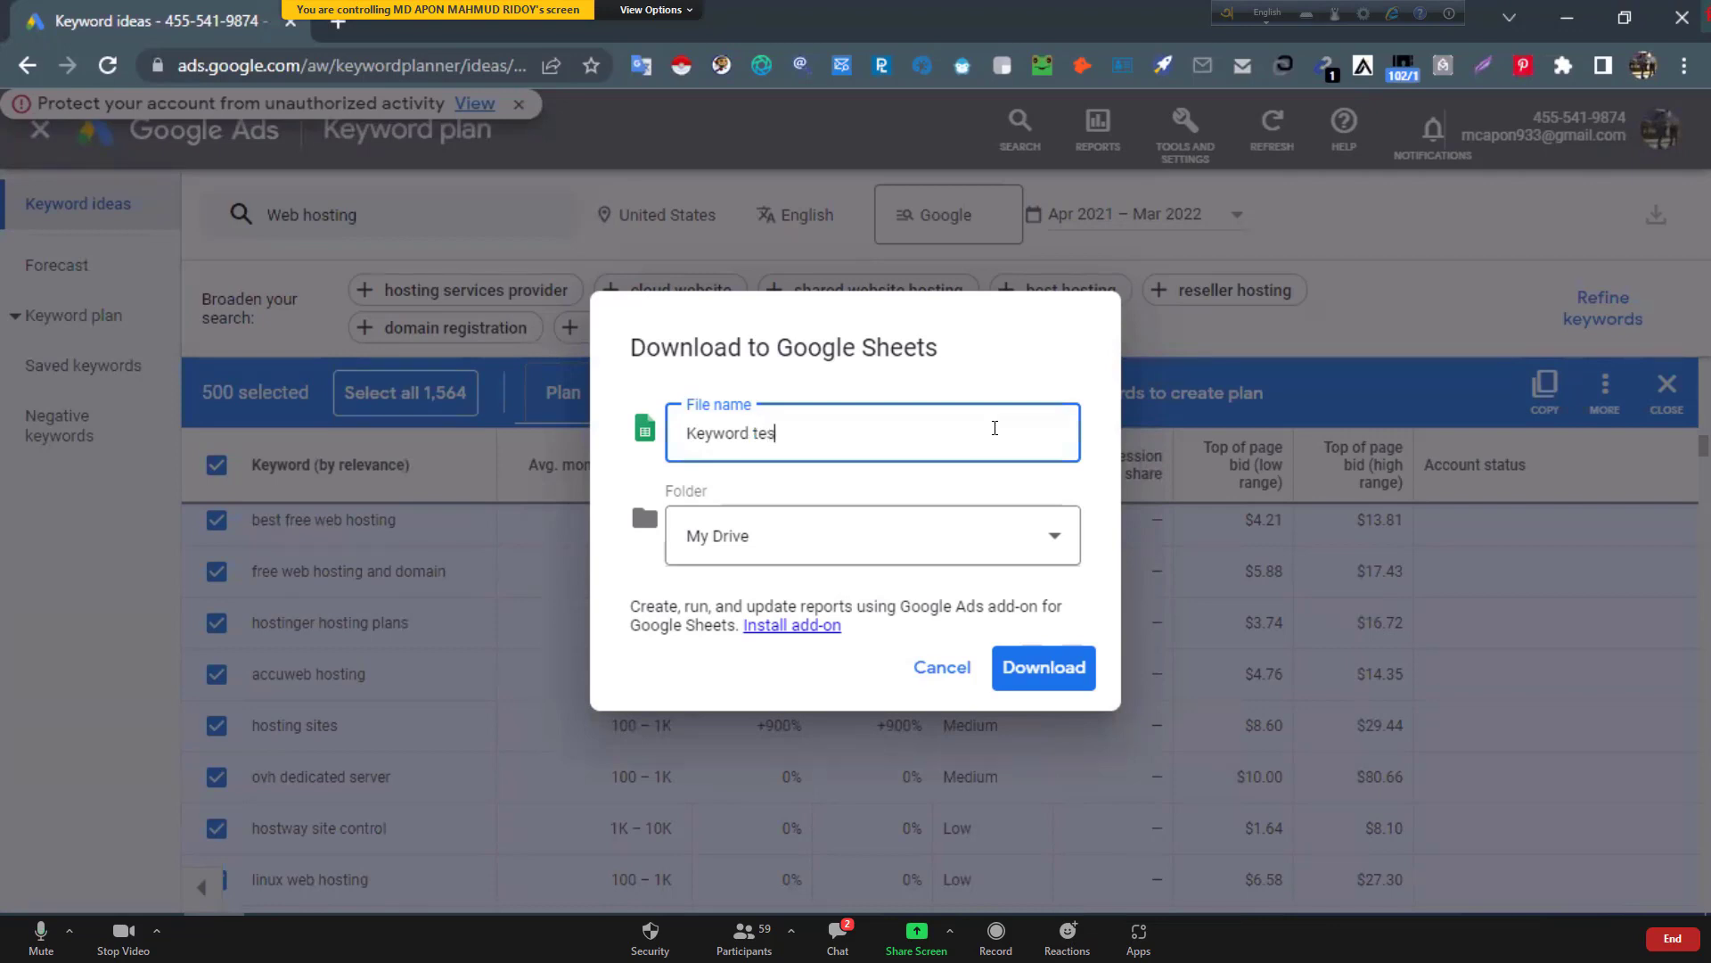
{"action": "type", "text": "ting"}
{"action": "key", "text": "BackSpace"}
{"action": "key", "text": "BackSpace"}
{"action": "key", "text": "BackSpace"}
{"action": "key", "text": "BackSpace"}
{"action": "key", "text": "BackSpace"}
{"action": "key", "text": "BackSpace"}
{"action": "key", "text": "BackSpace"}
{"action": "type", "text": "research"}
{"action": "key", "text": "BackSpace"}
{"action": "key", "text": "BackSpace"}
{"action": "key", "text": "BackSpace"}
{"action": "key", "text": "BackSpace"}
{"action": "key", "text": "BackSpace"}
{"action": "key", "text": "BackSpace"}
{"action": "key", "text": "BackSpace"}
{"action": "key", "text": "BackSpace"}
{"action": "key", "text": "BackSpace"}
{"action": "key", "text": "BackSpace"}
{"action": "type", "text": "ed"}
{"action": "key", "text": "BackSpace"}
{"action": "key", "text": "BackSpace"}
{"action": "key", "text": "BackSpace"}
{"action": "type", "text": "ord"}
{"action": "key", "text": "BackSpace"}
{"action": "key", "text": "BackSpace"}
{"action": "key", "text": "BackSpace"}
{"action": "type", "text": "rd Research by Jony Khan"}
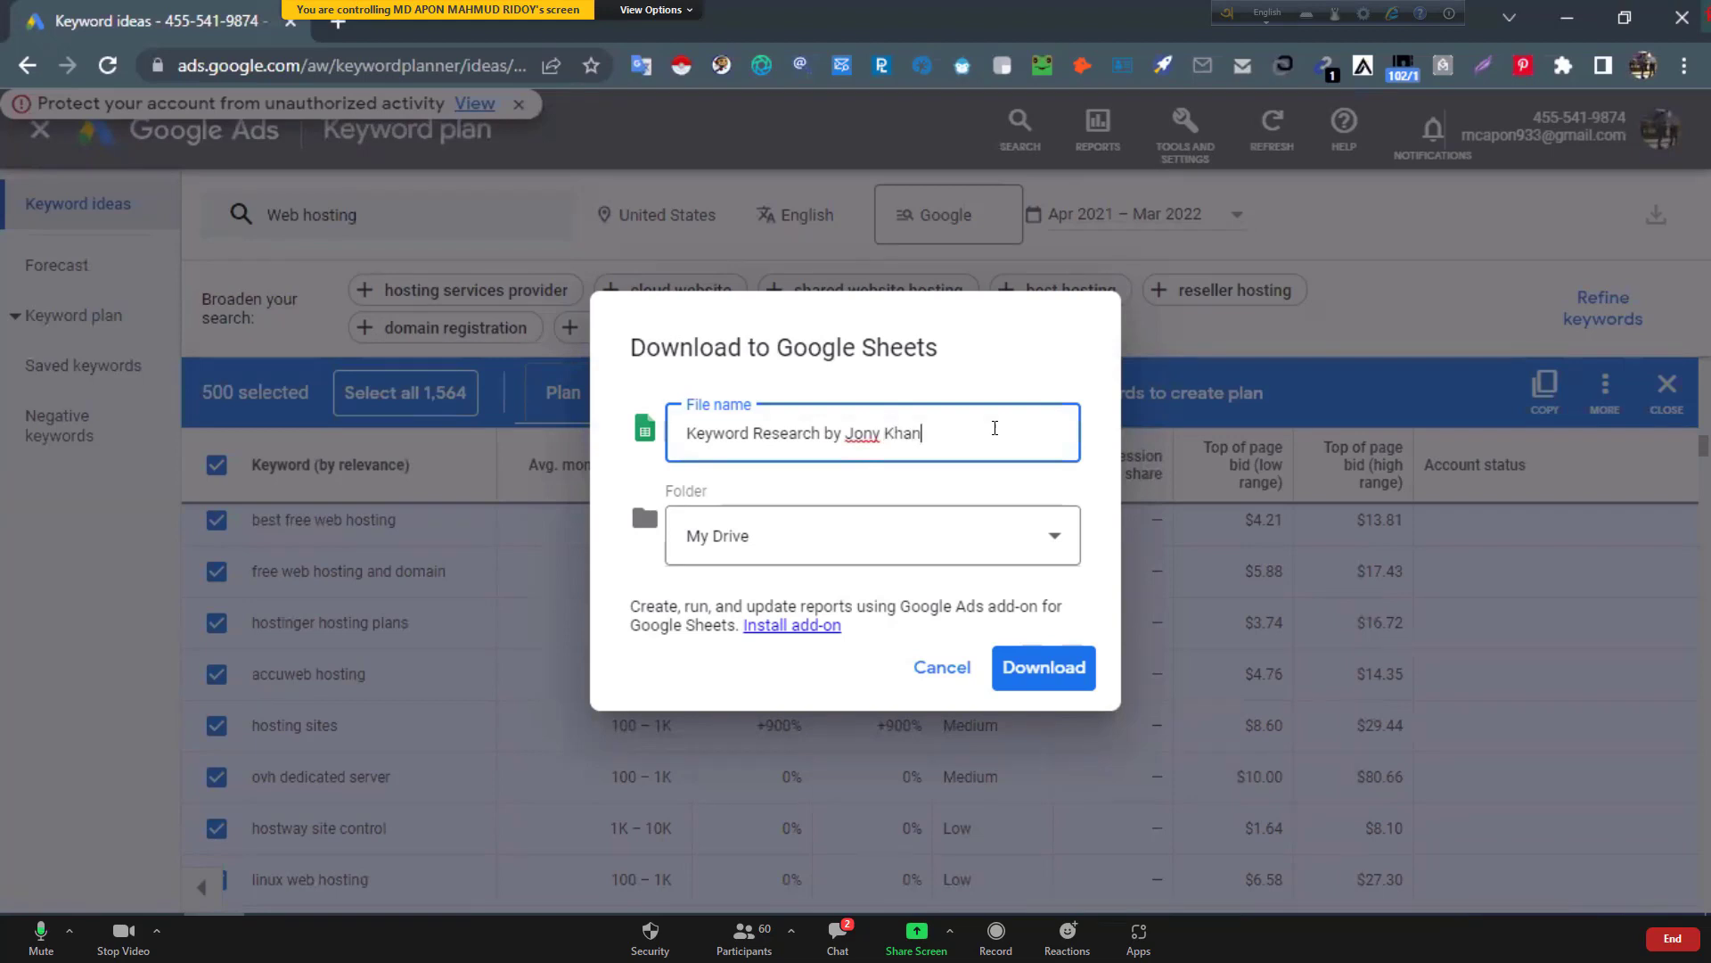
{"action": "left_click", "coordinate": [1039, 668]}
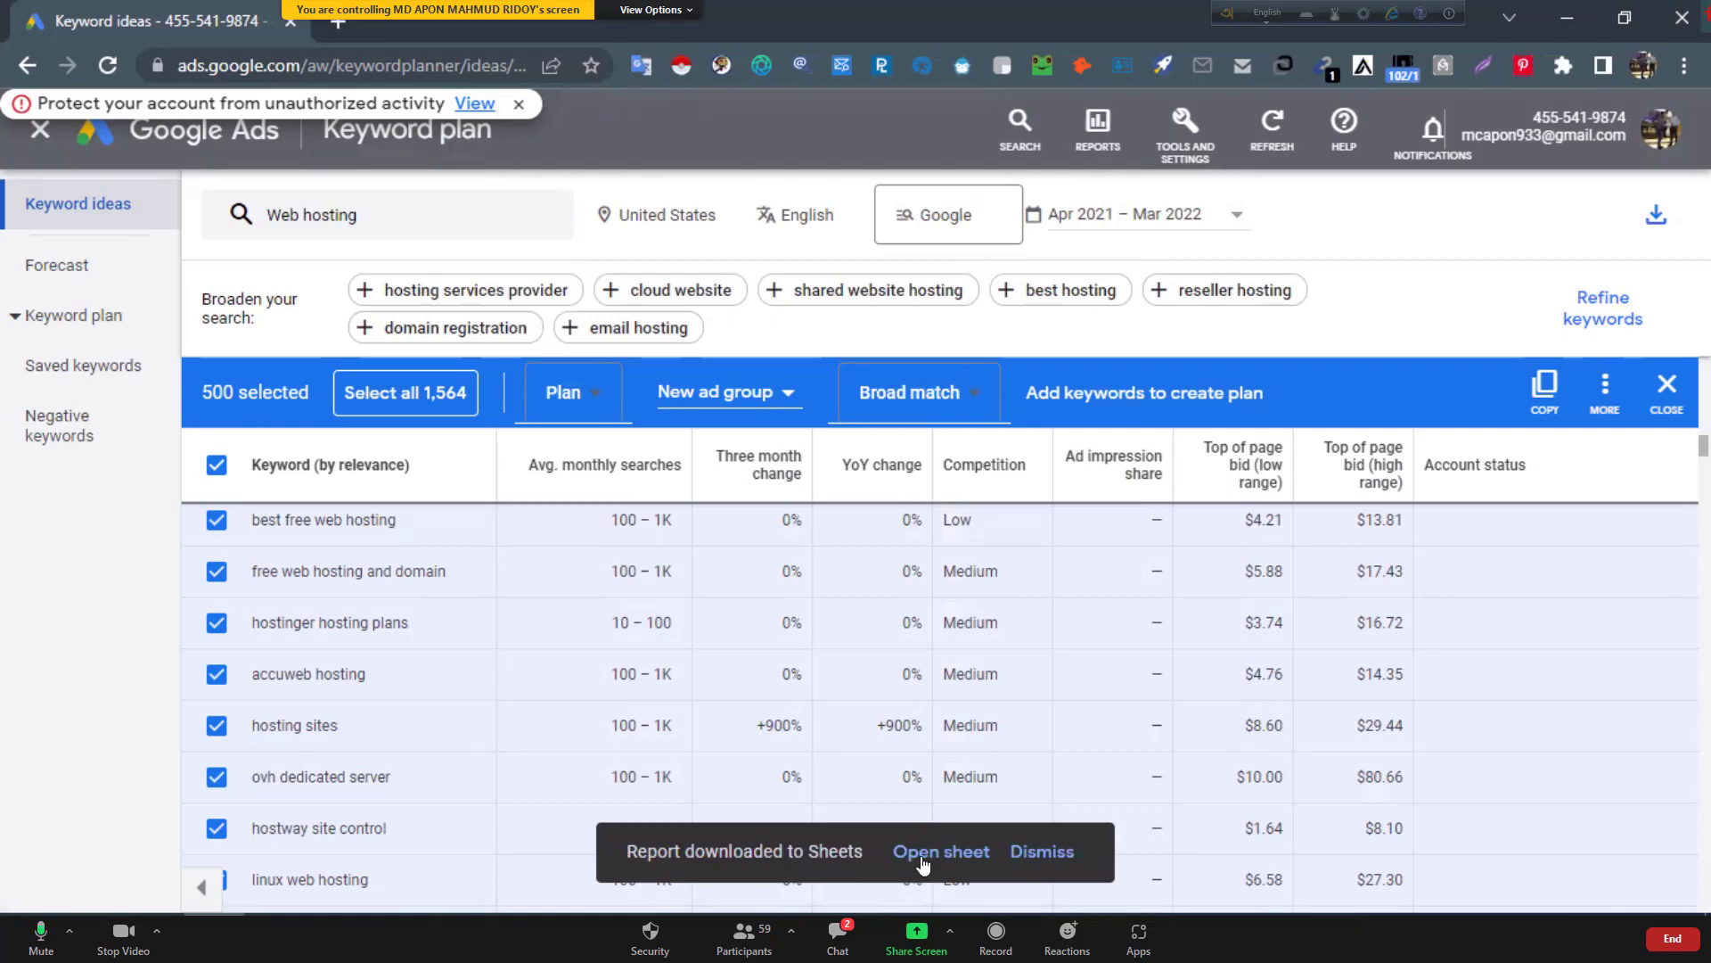
Open the downloaded report in Google Sheets and delete the Currency column.
{"action": "left_click", "coordinate": [922, 854]}
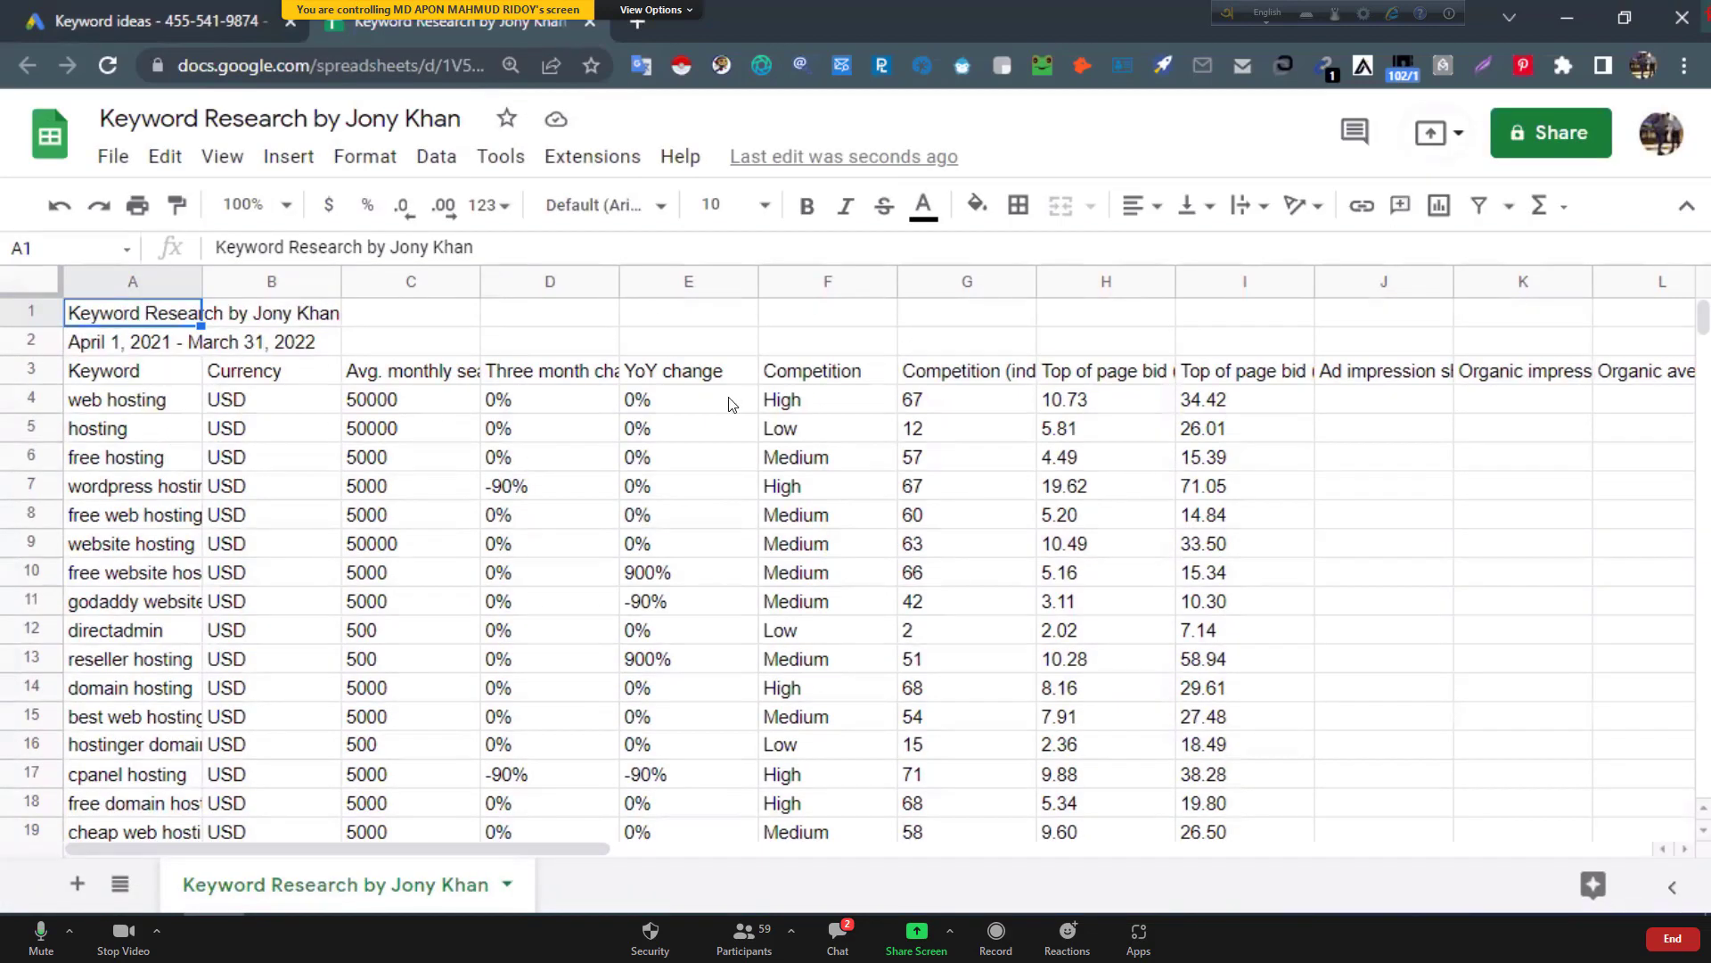
{"action": "left_click", "coordinate": [133, 374]}
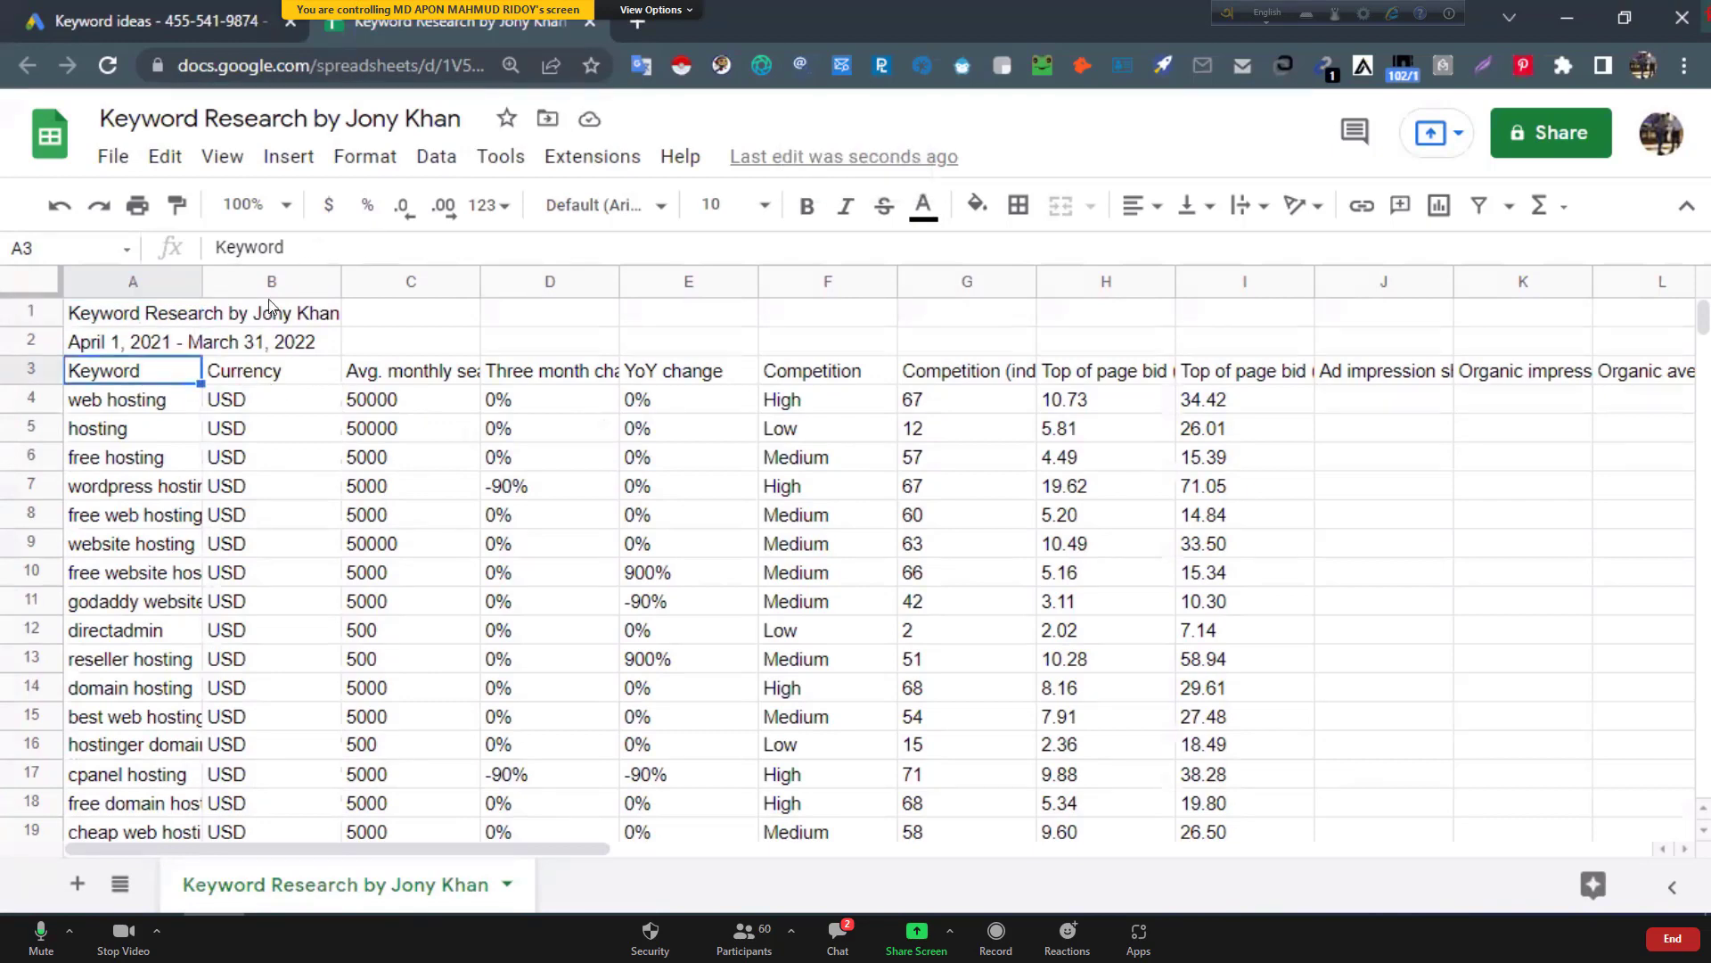
{"action": "key", "text": "Right"}
{"action": "left_click", "coordinate": [273, 281]}
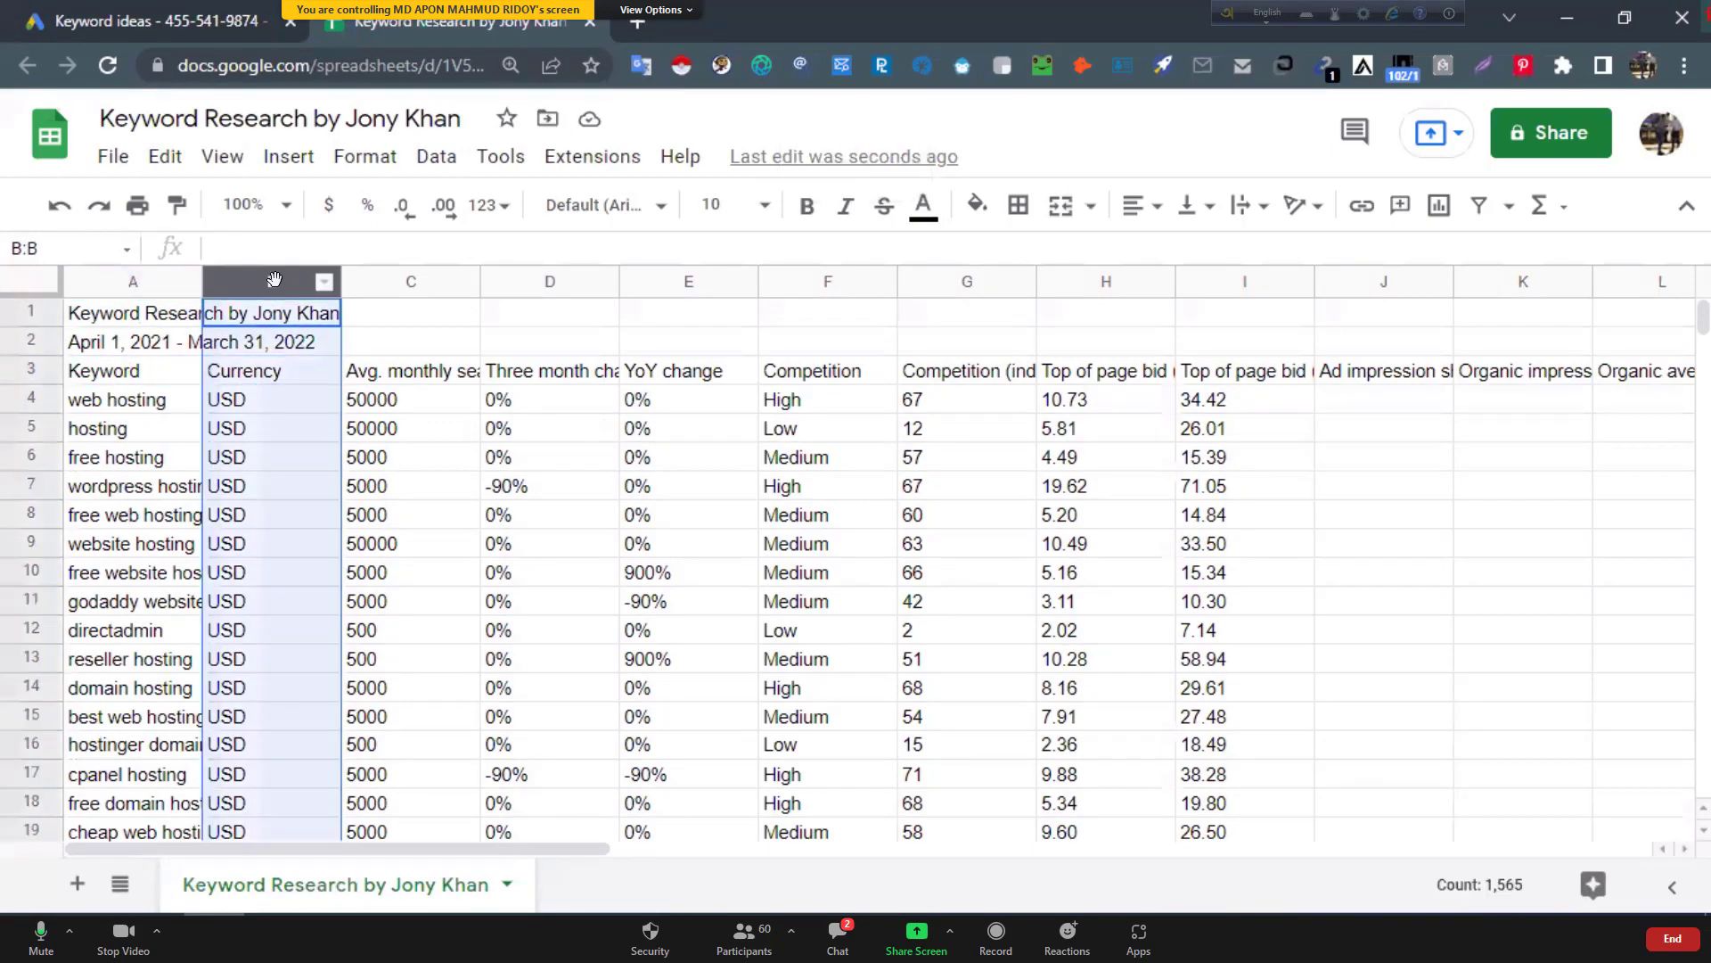
{"action": "right_click", "coordinate": [274, 281]}
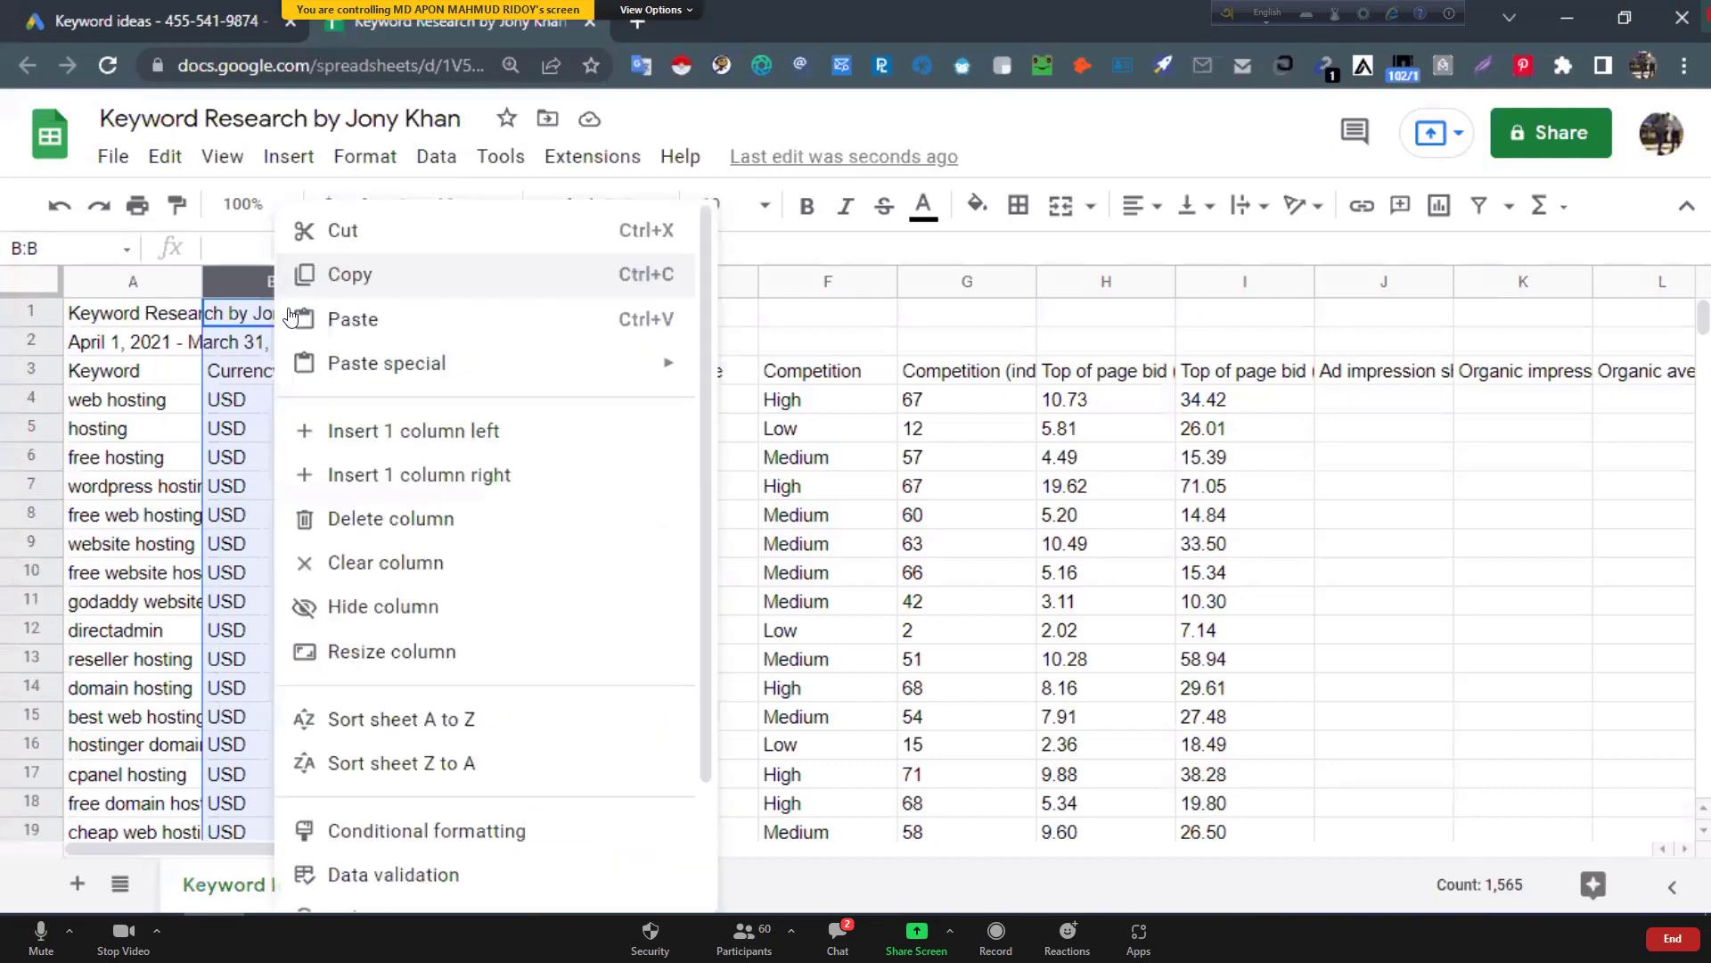
{"action": "left_click", "coordinate": [362, 519]}
{"action": "left_click", "coordinate": [284, 420]}
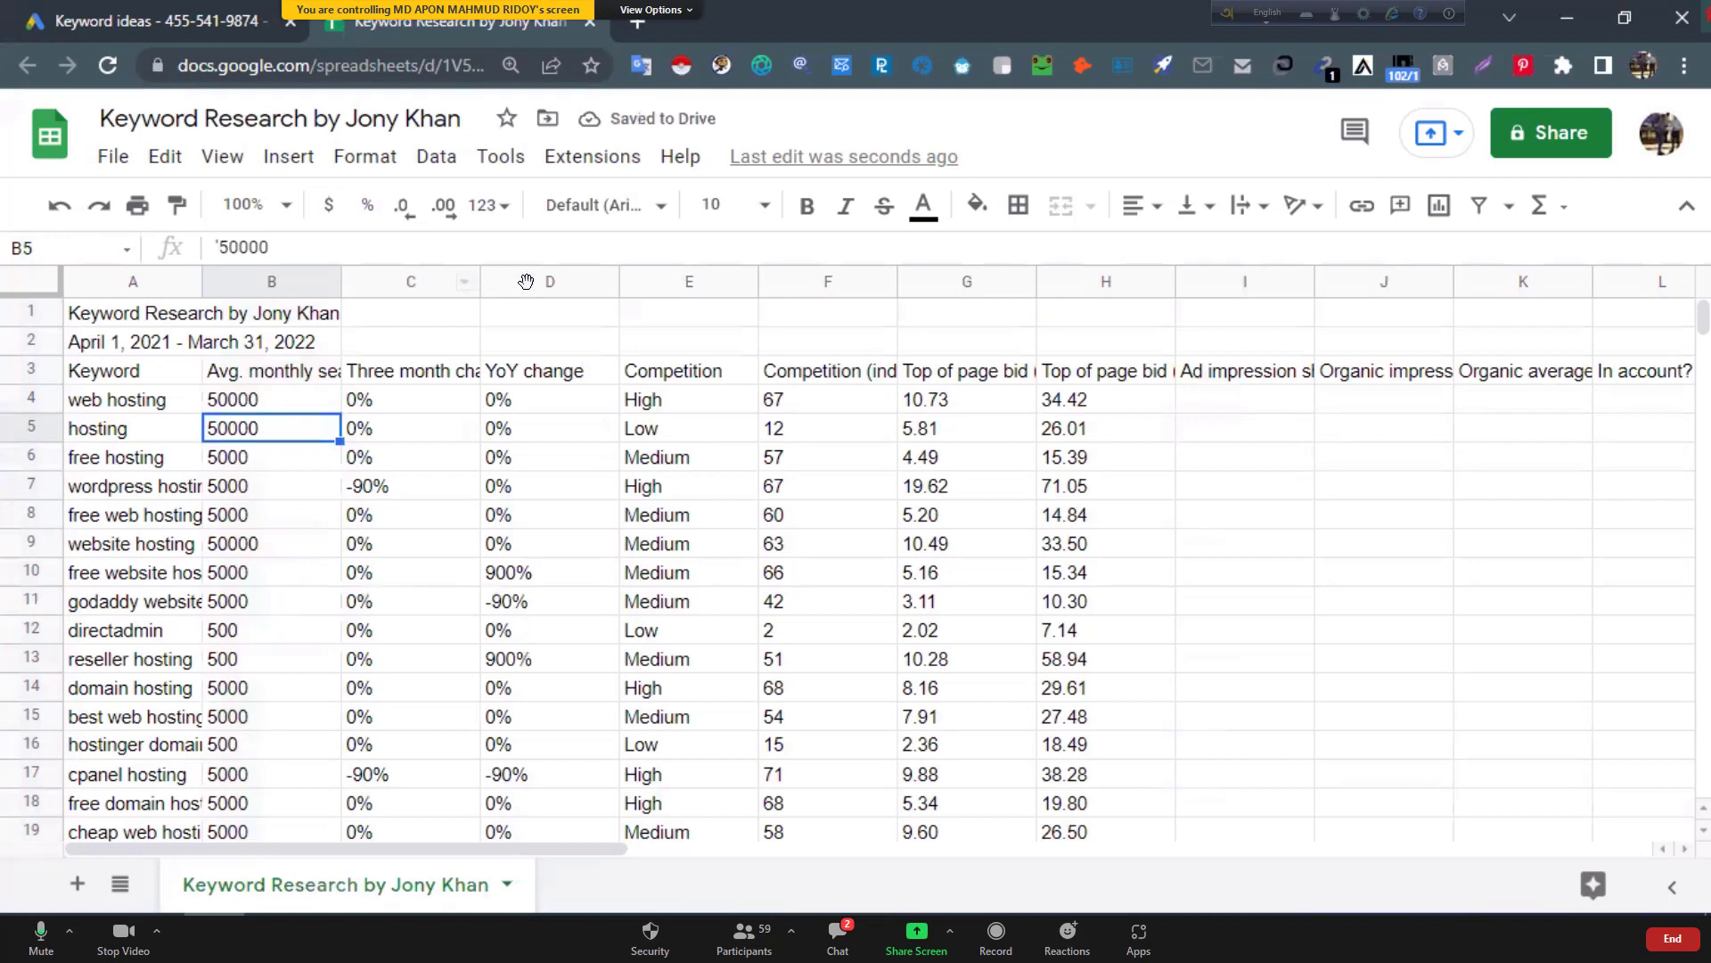
Delete the Three month change and YoY change columns from the keyword sheet.
{"action": "left_click", "coordinate": [459, 282]}
{"action": "left_click", "coordinate": [533, 280]}
{"action": "left_click", "coordinate": [445, 279], "text": "shift"}
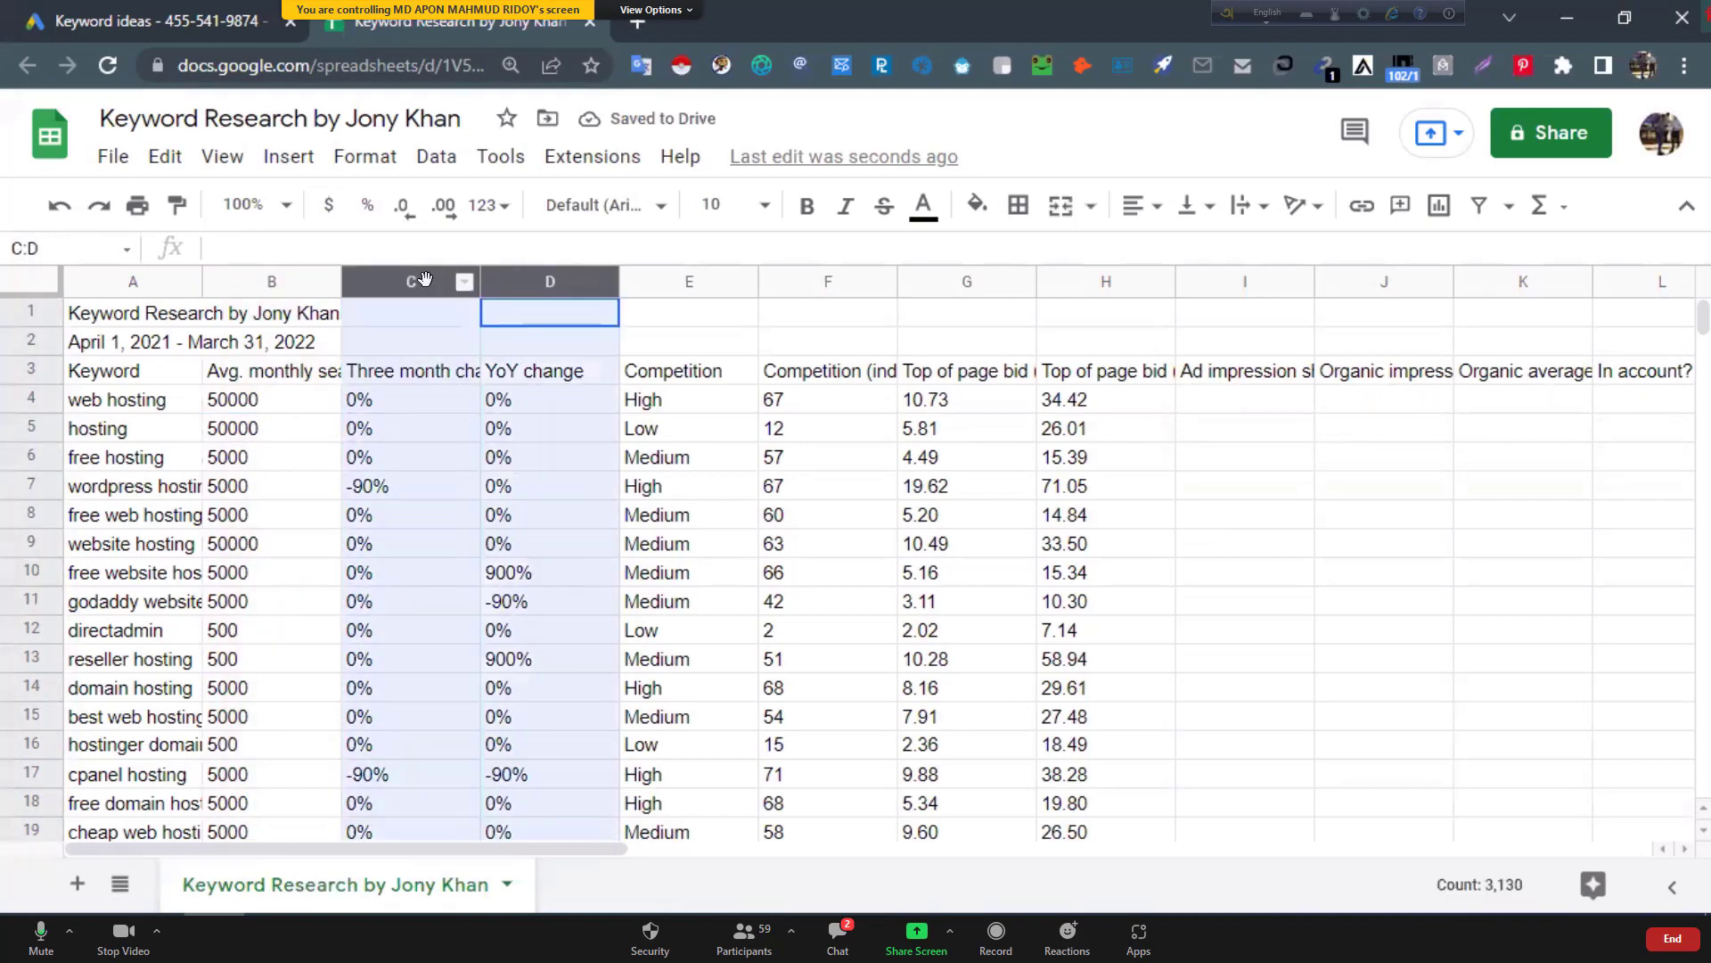
{"action": "right_click", "coordinate": [429, 283]}
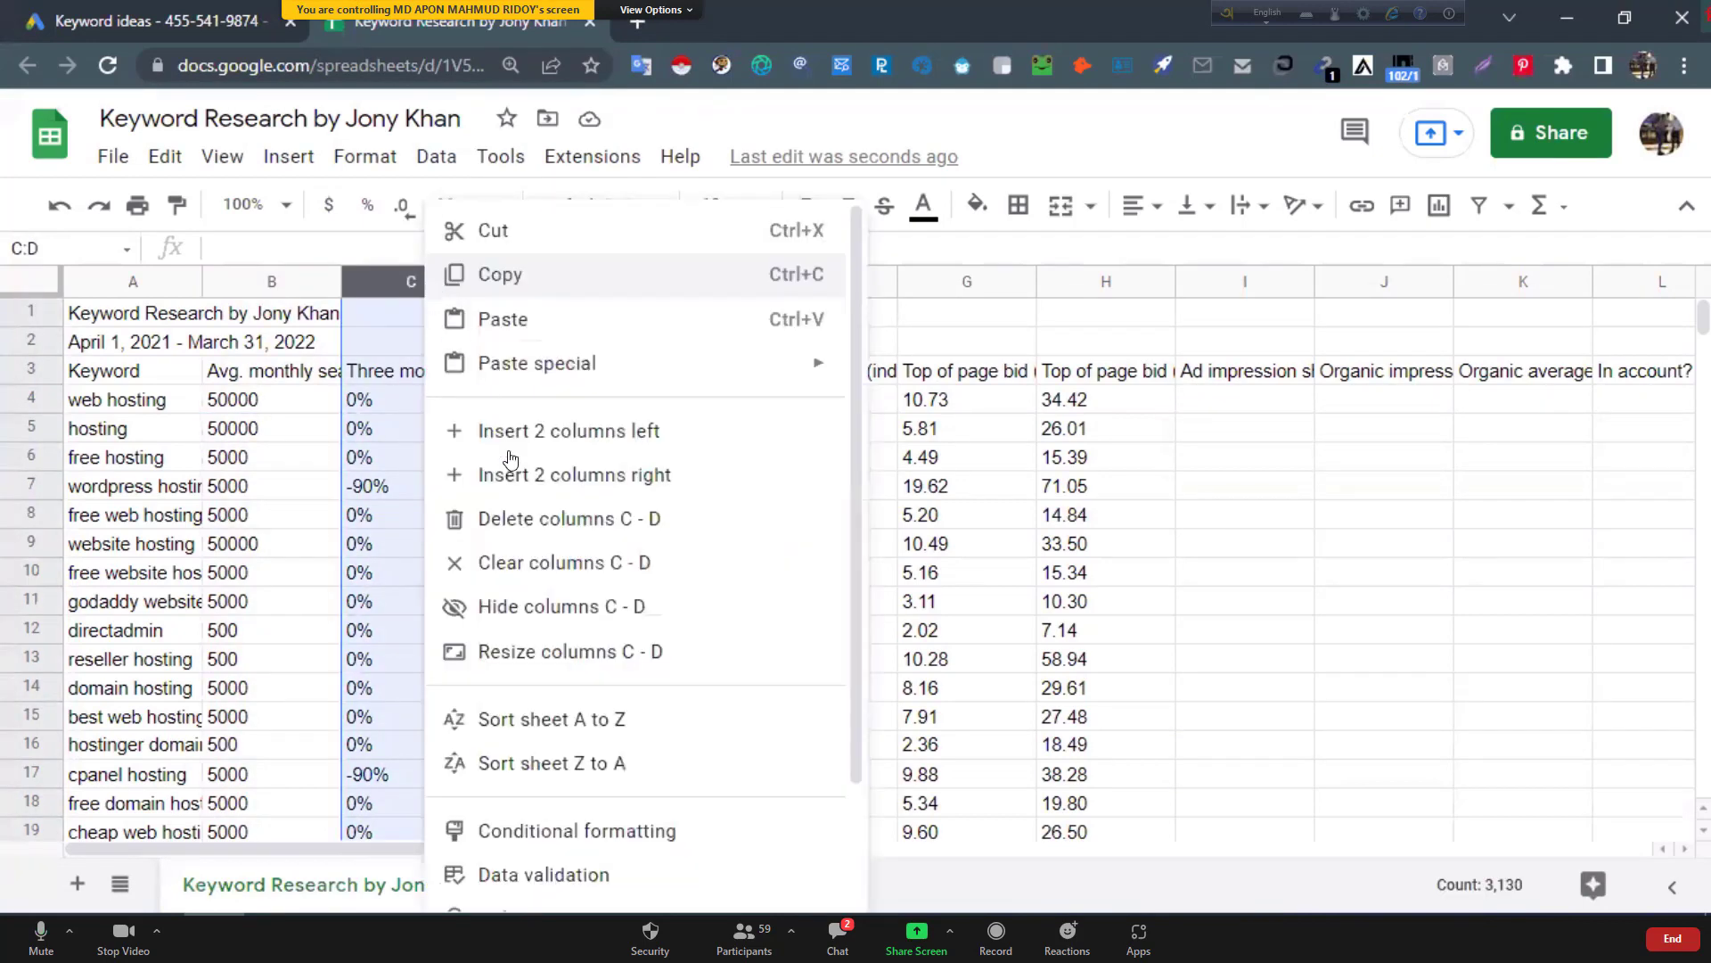
{"action": "left_click", "coordinate": [499, 517]}
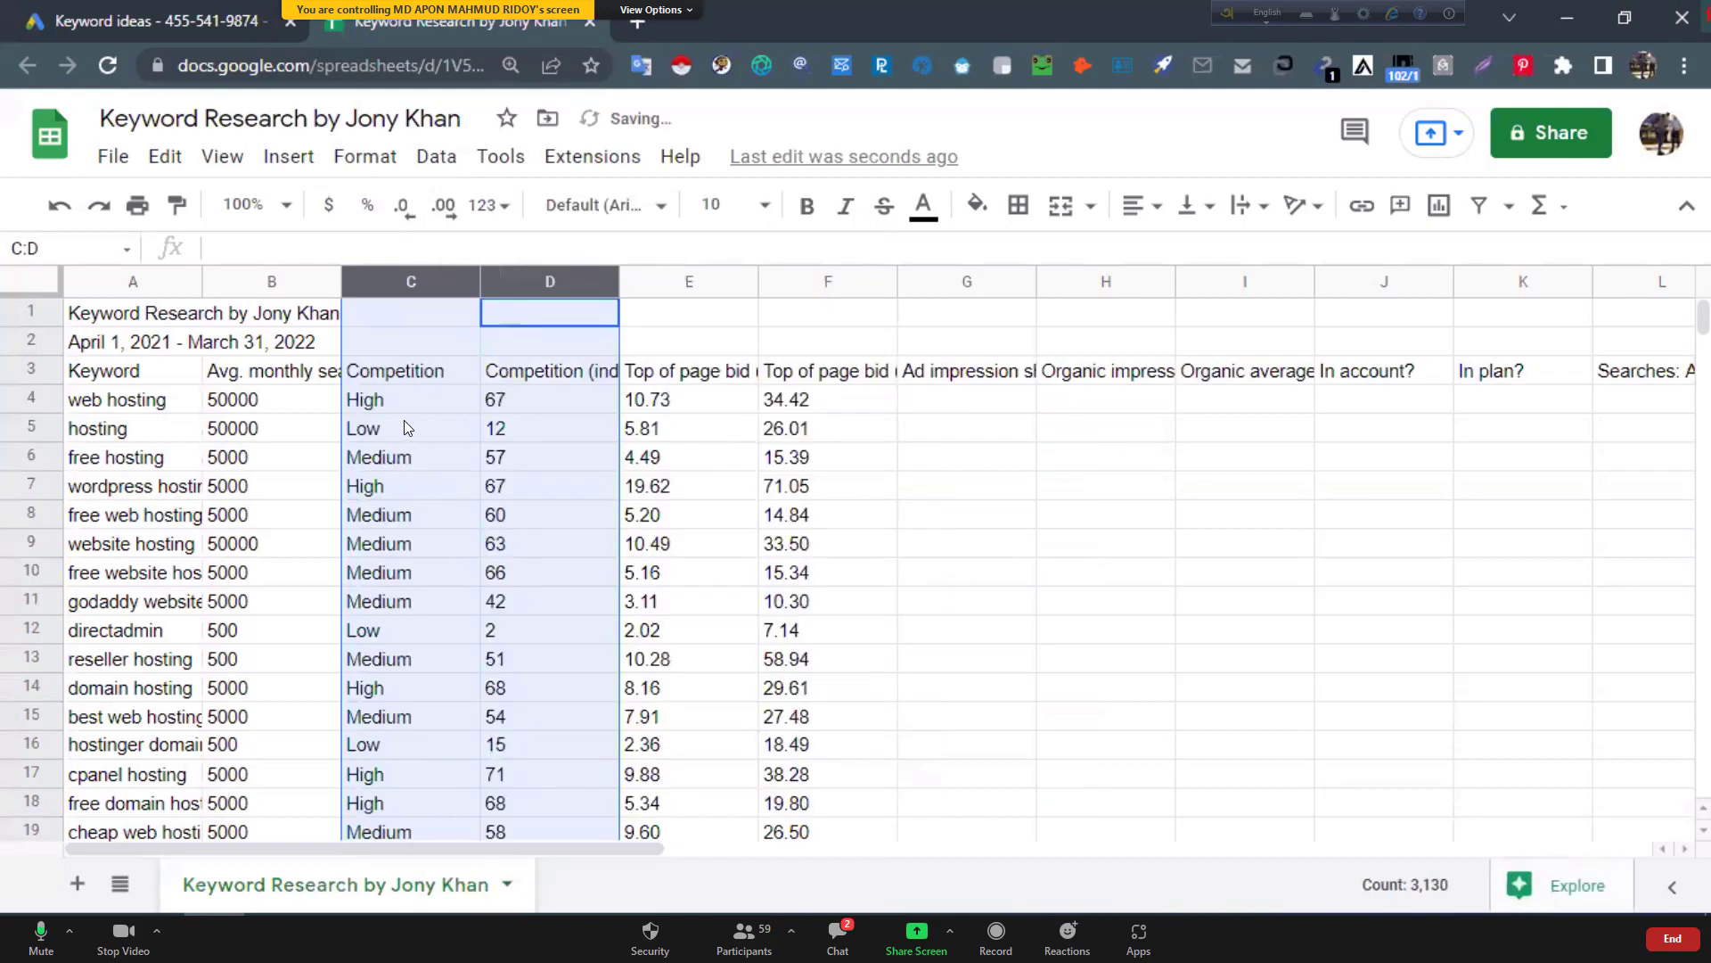
{"action": "left_click", "coordinate": [404, 426]}
Widen the Competition (indexed value) column to read its full heading, and delete that column.
{"action": "left_click_drag", "start_coordinate": [620, 279], "coordinate": [760, 283]}
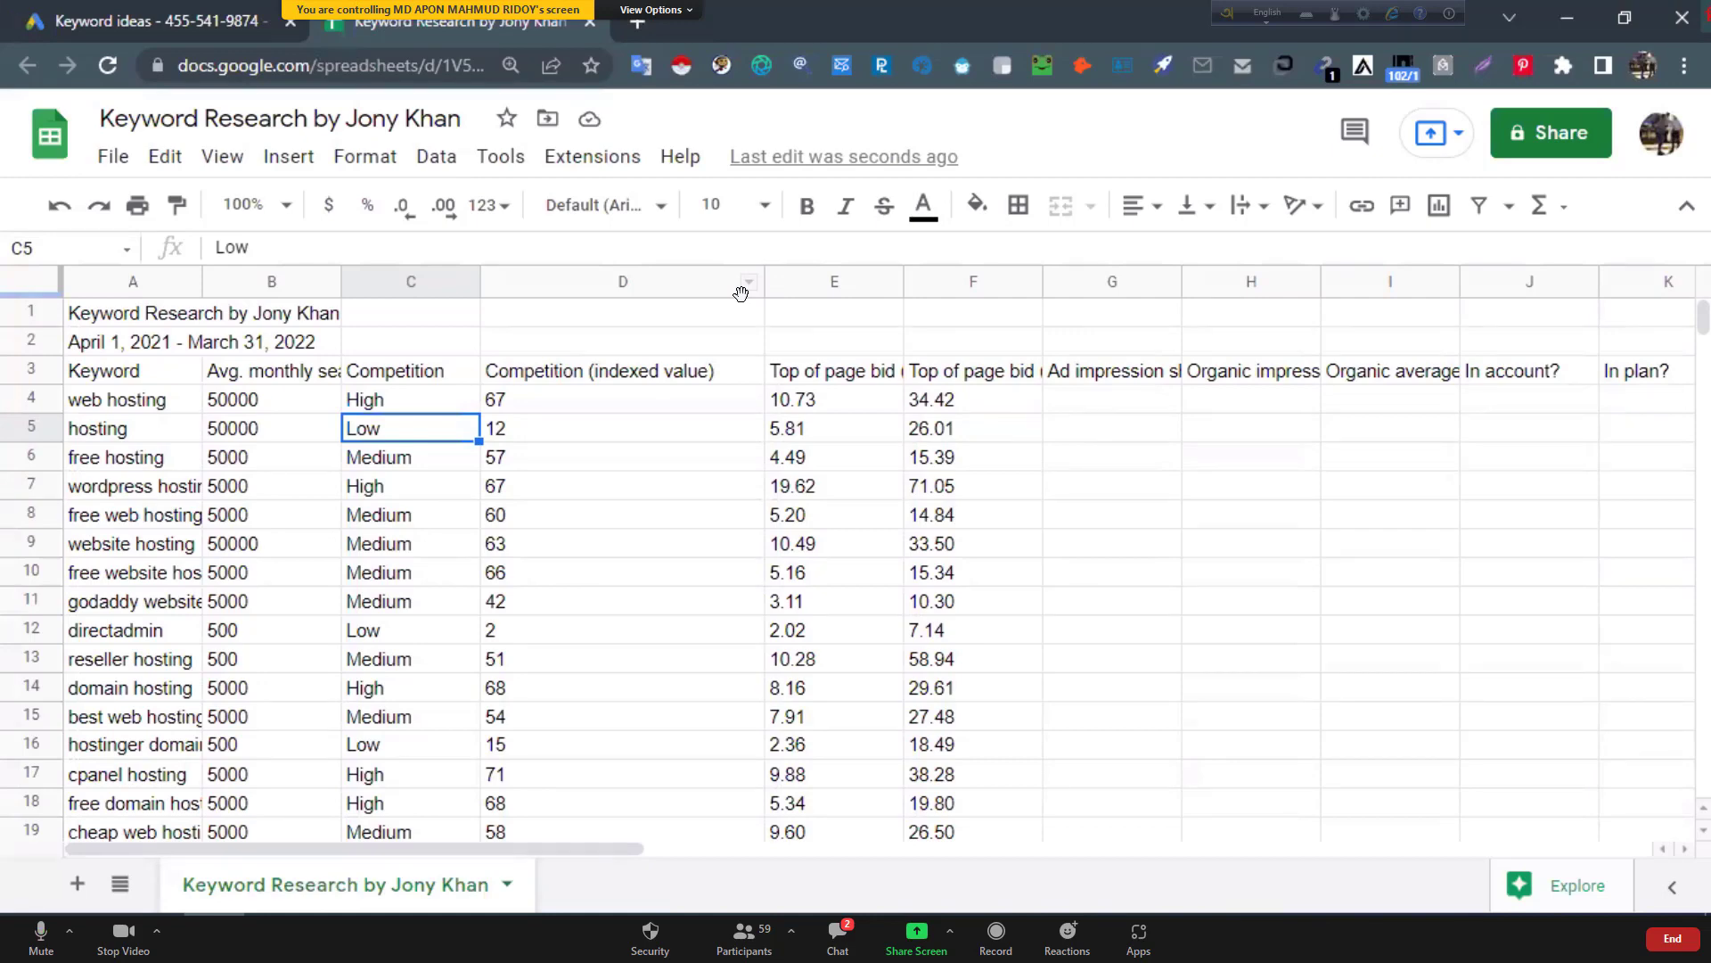
{"action": "left_click", "coordinate": [591, 277]}
{"action": "right_click", "coordinate": [600, 278]}
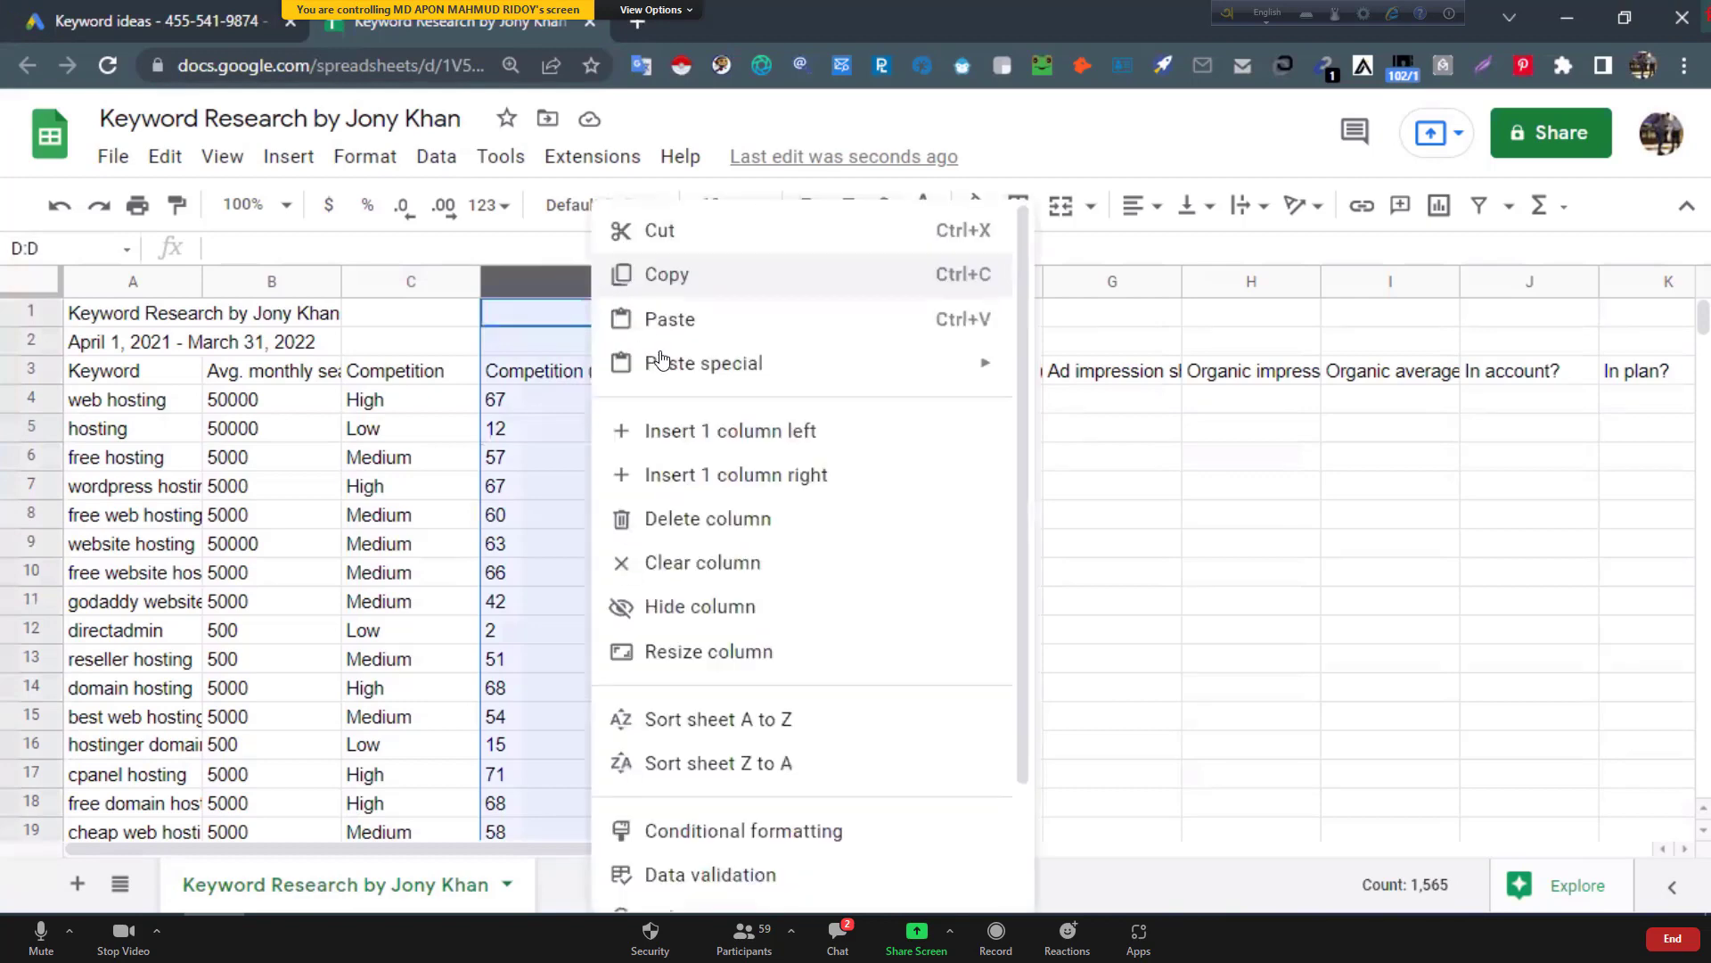
{"action": "left_click", "coordinate": [686, 522]}
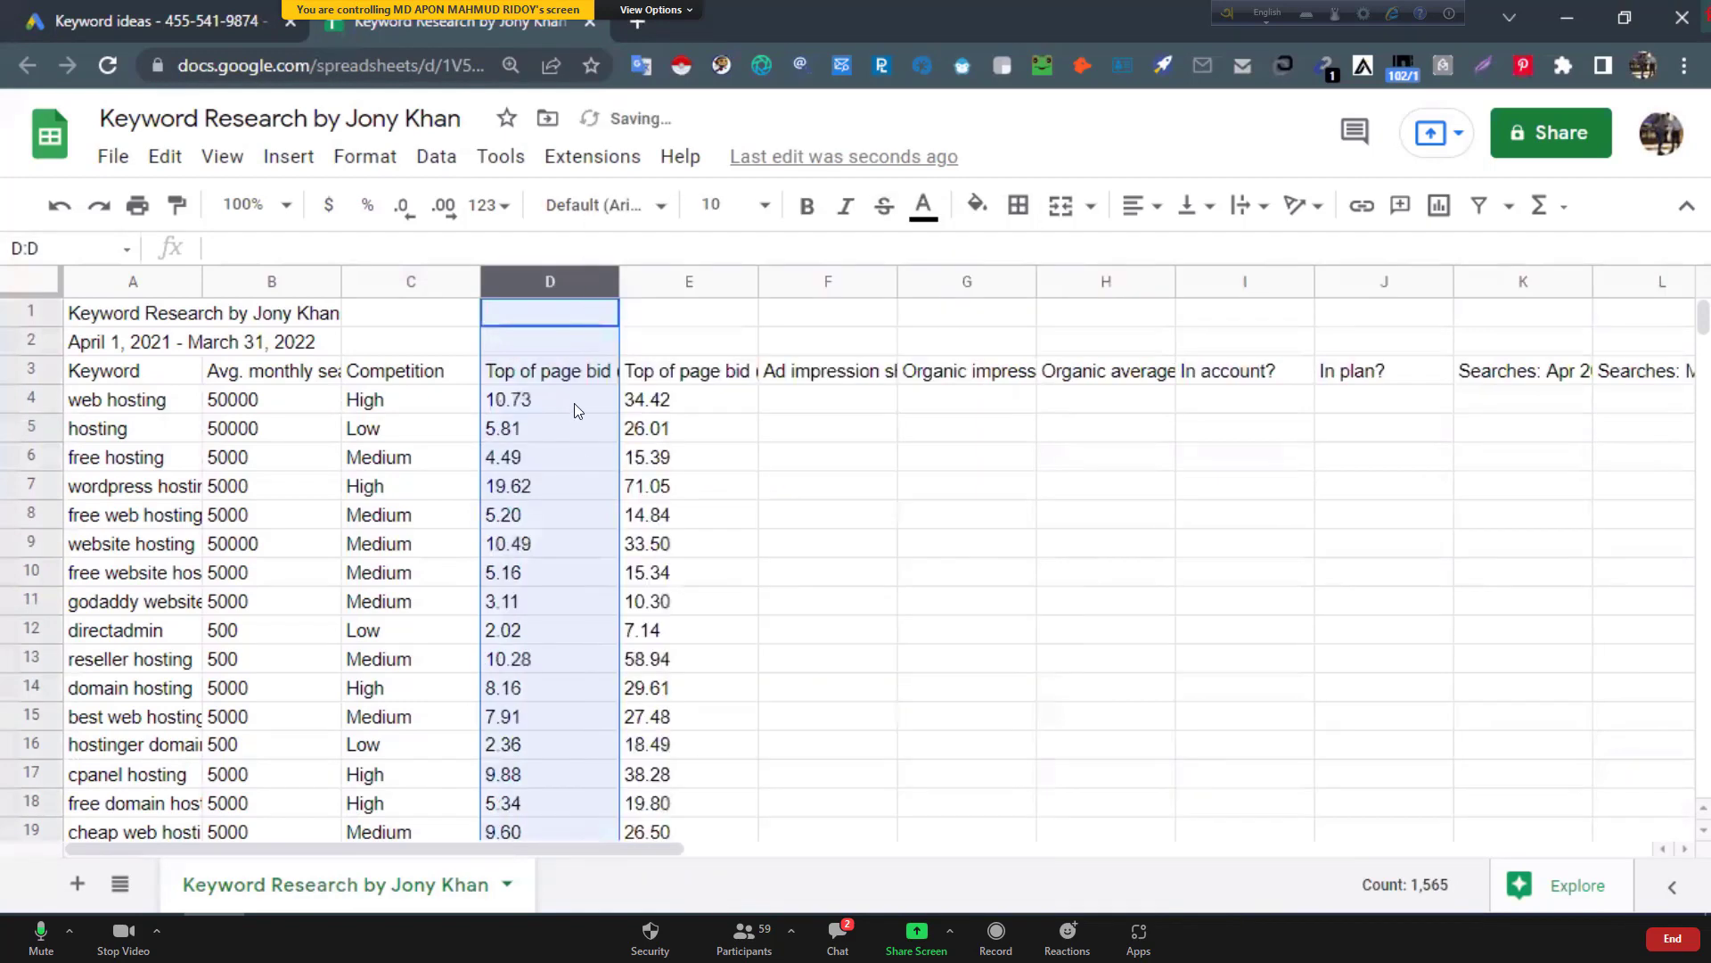
Widen the low range and high range Top of page bid columns to fit their full headings.
{"action": "left_click_drag", "start_coordinate": [618, 275], "coordinate": [658, 277]}
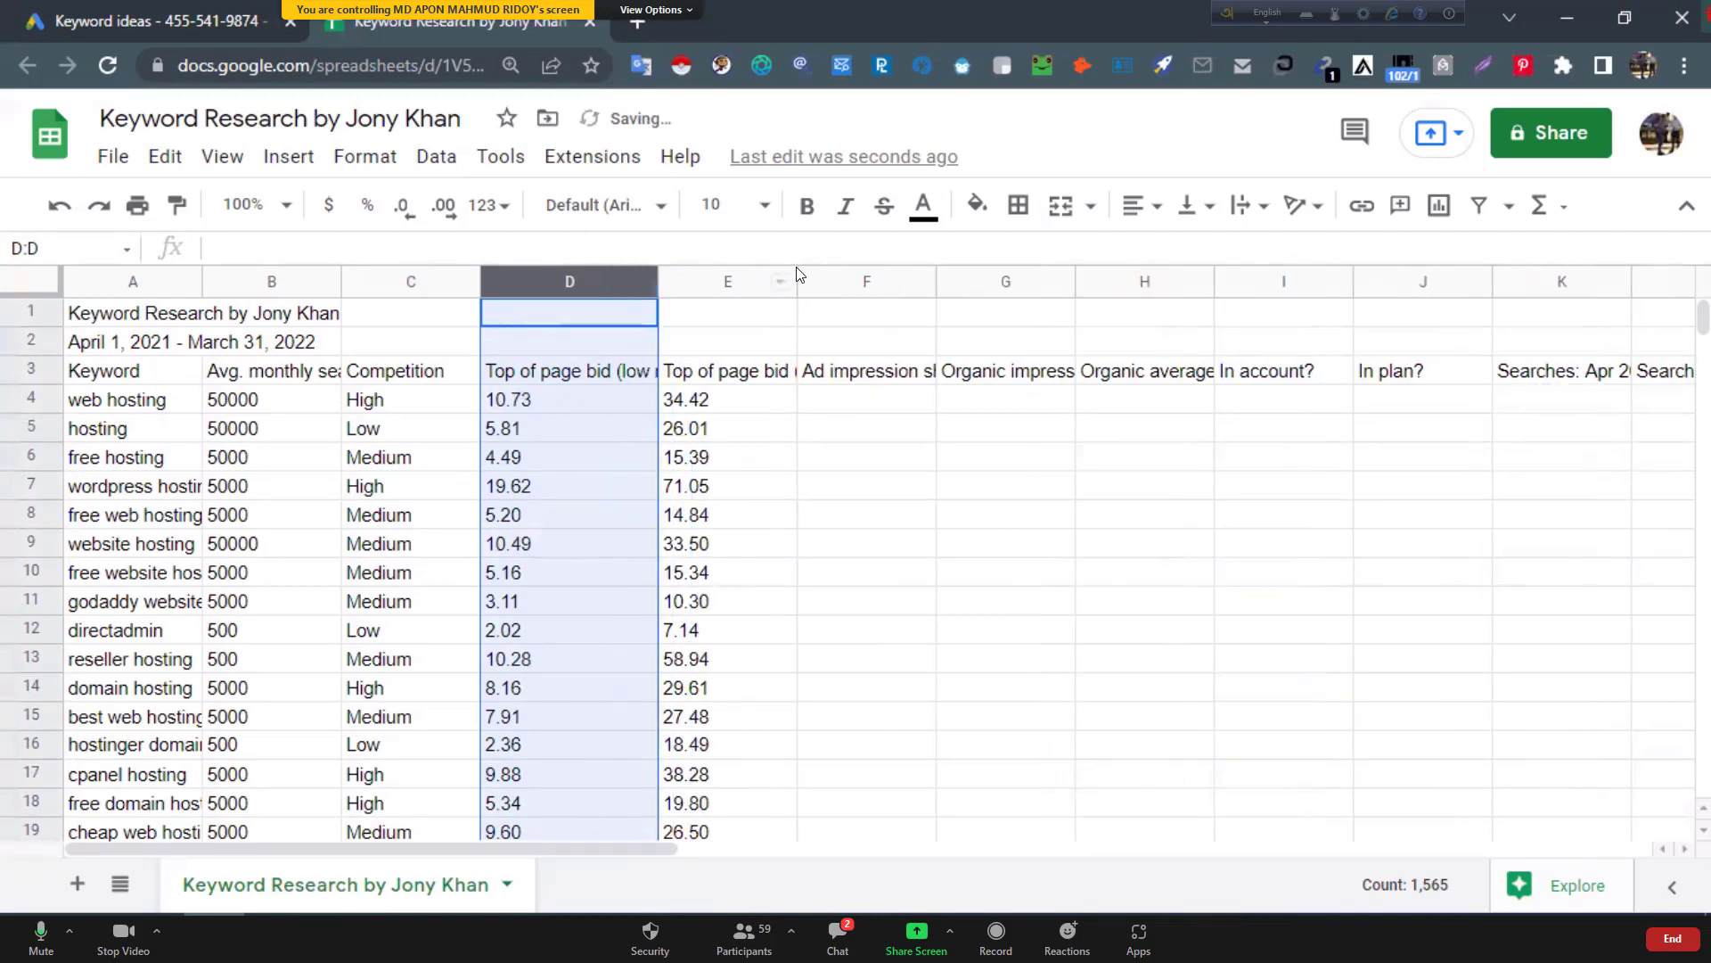
{"action": "left_click_drag", "start_coordinate": [795, 275], "coordinate": [930, 277]}
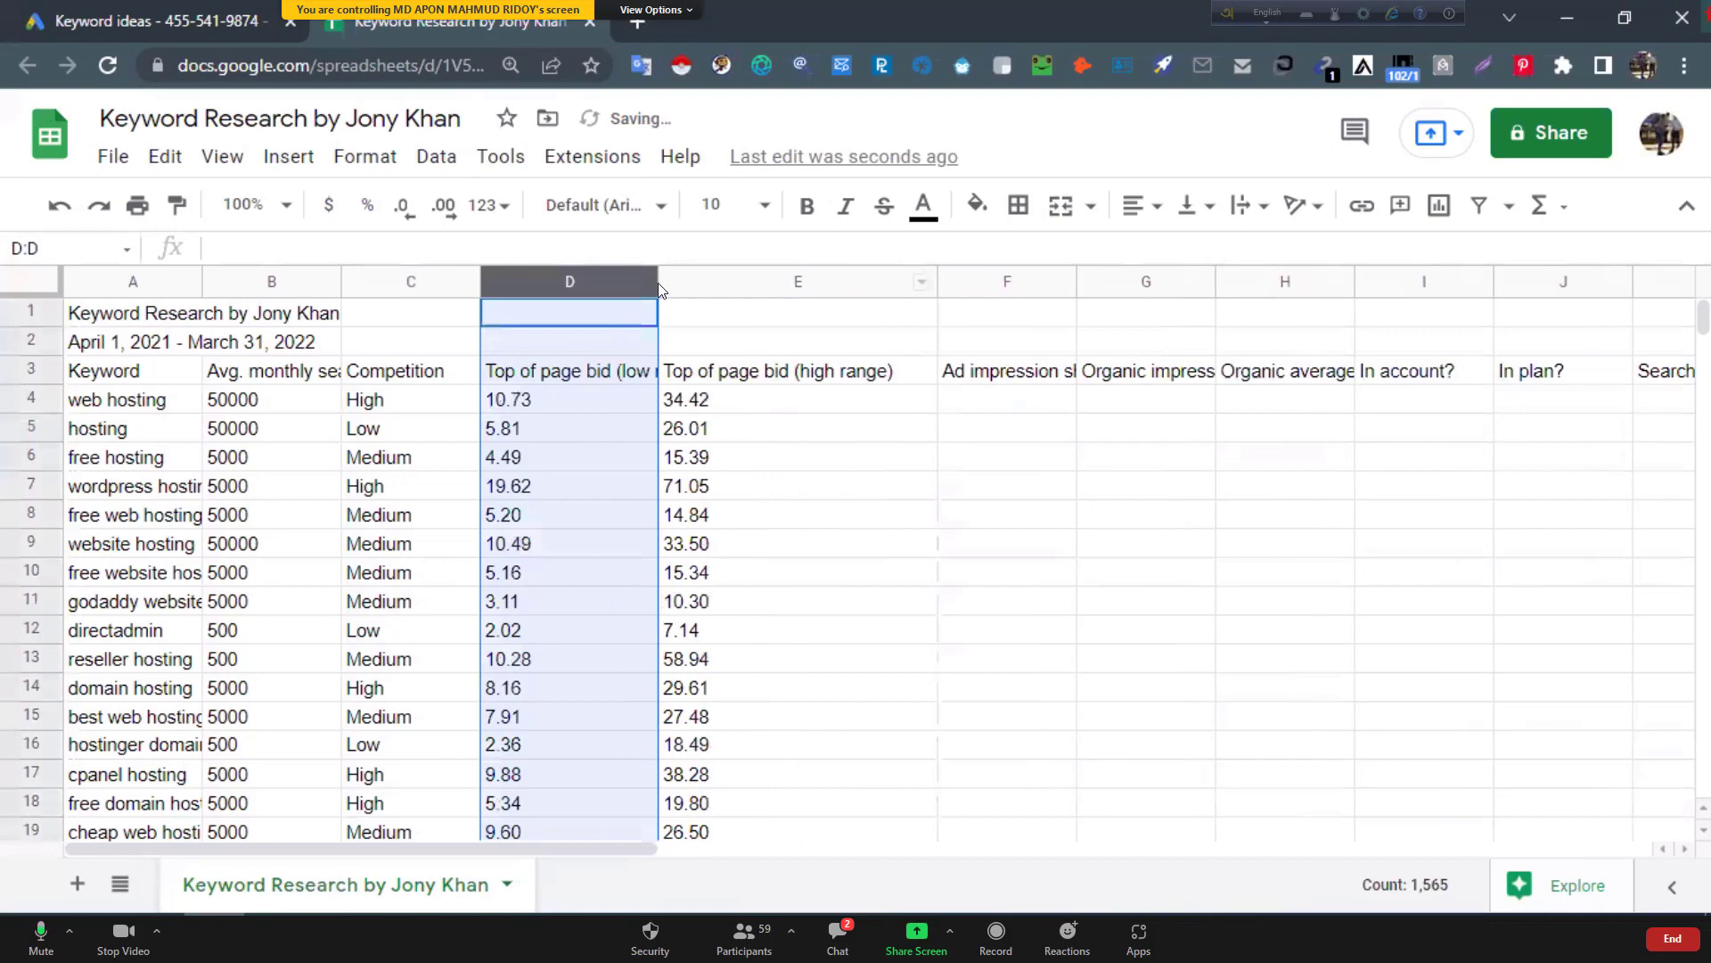
{"action": "left_click_drag", "start_coordinate": [667, 271], "coordinate": [736, 272]}
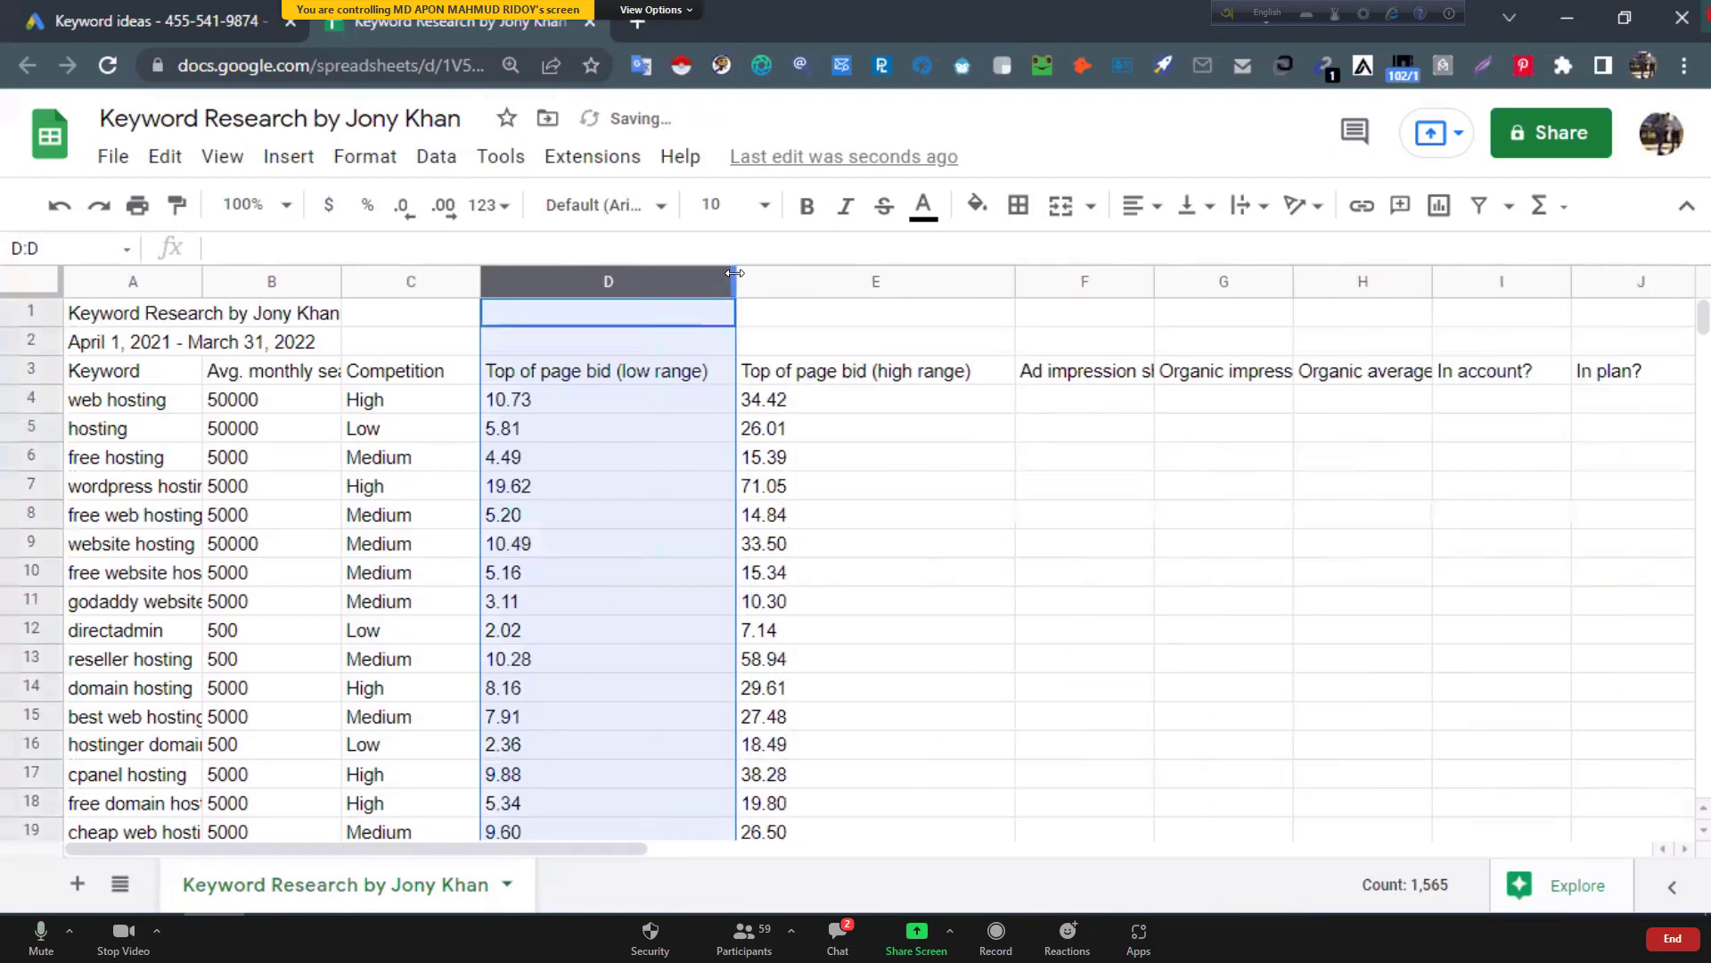
Examine the low and high top of page bids for the web hosting keyword and the report's date range.
{"action": "left_click", "coordinate": [137, 408]}
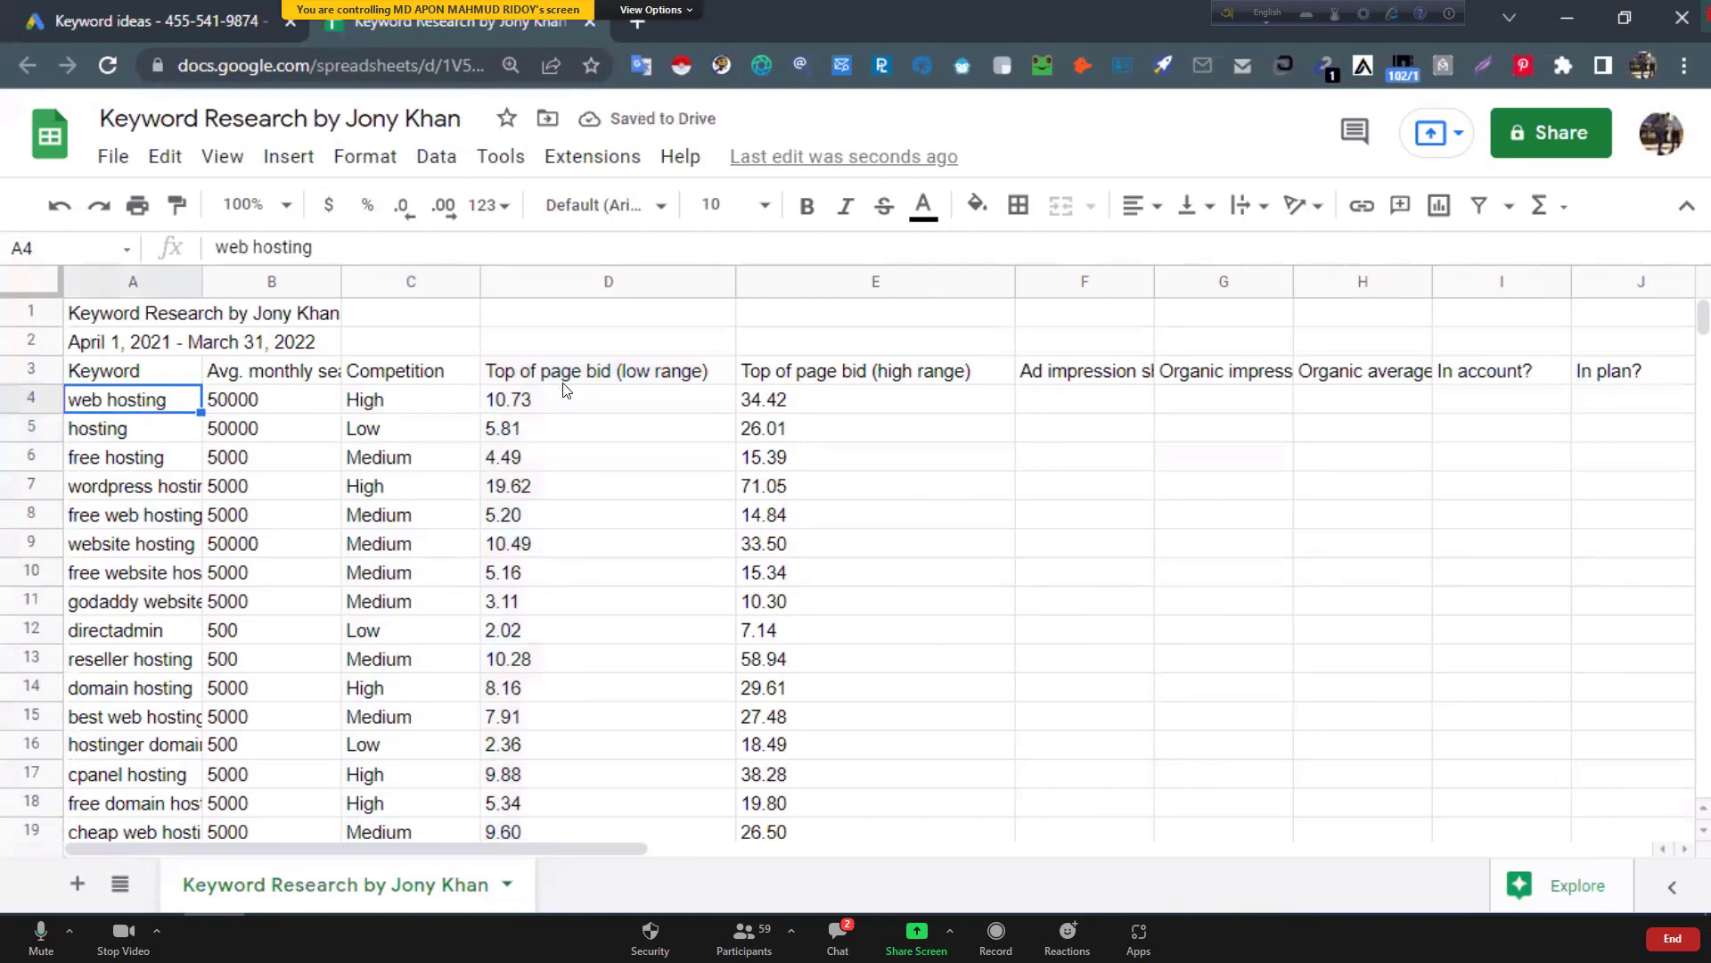
{"action": "left_click", "coordinate": [525, 409]}
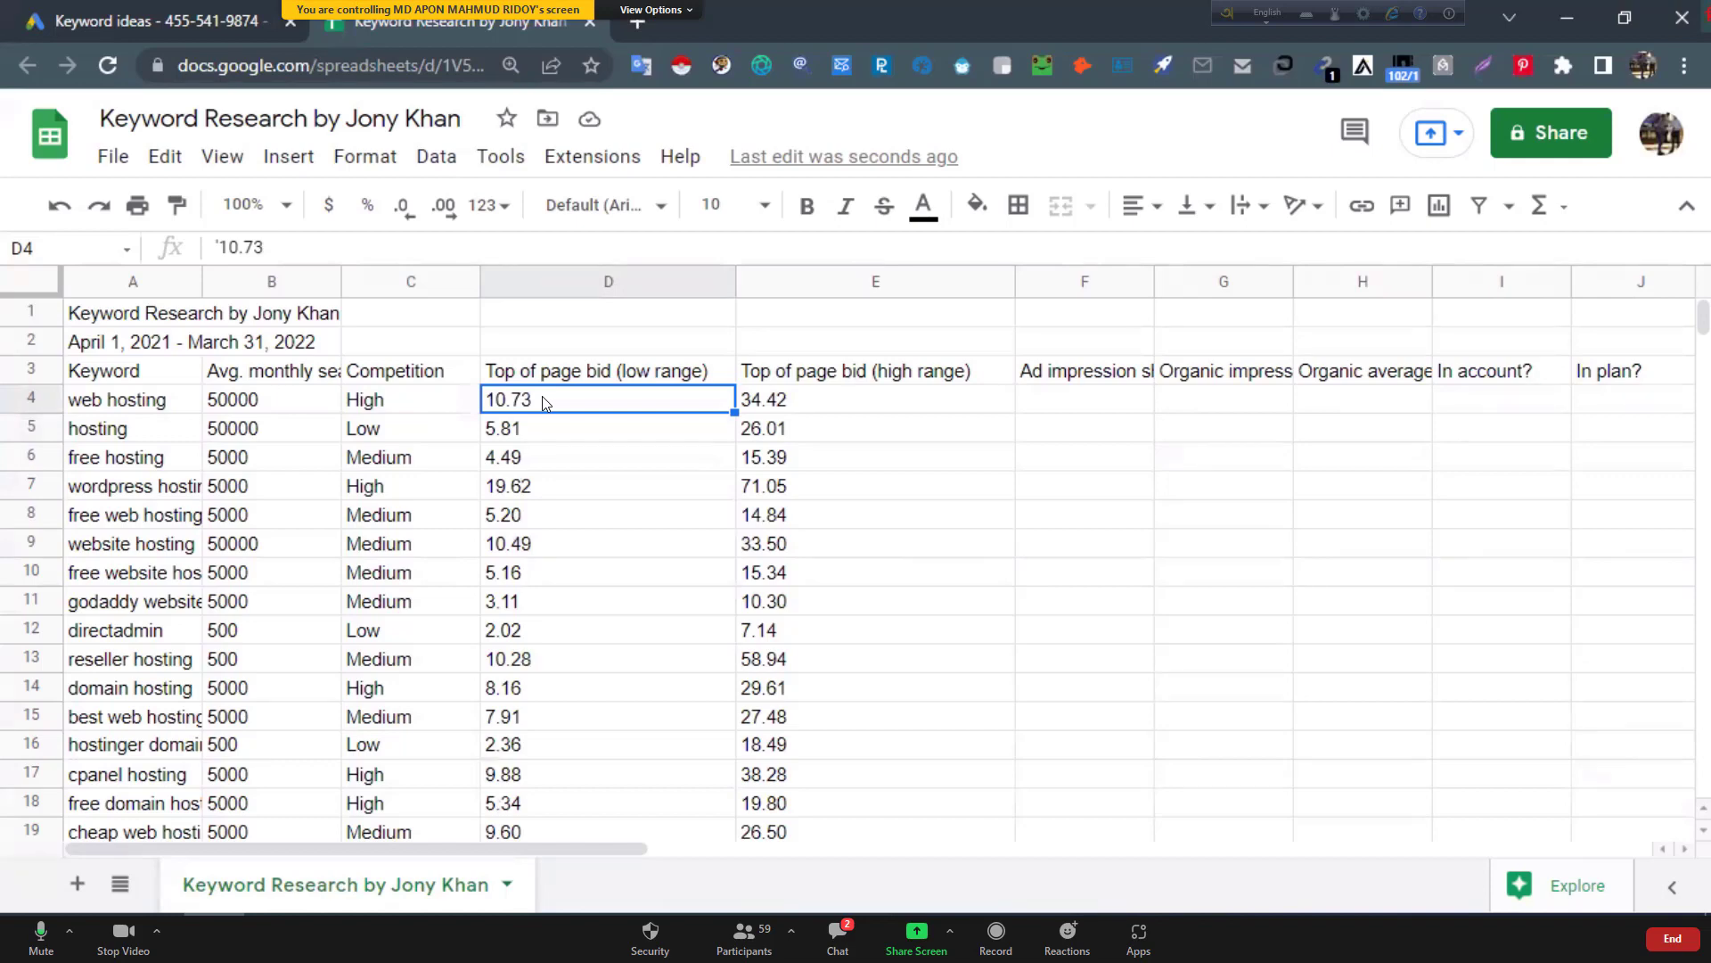
{"action": "left_click", "coordinate": [114, 409]}
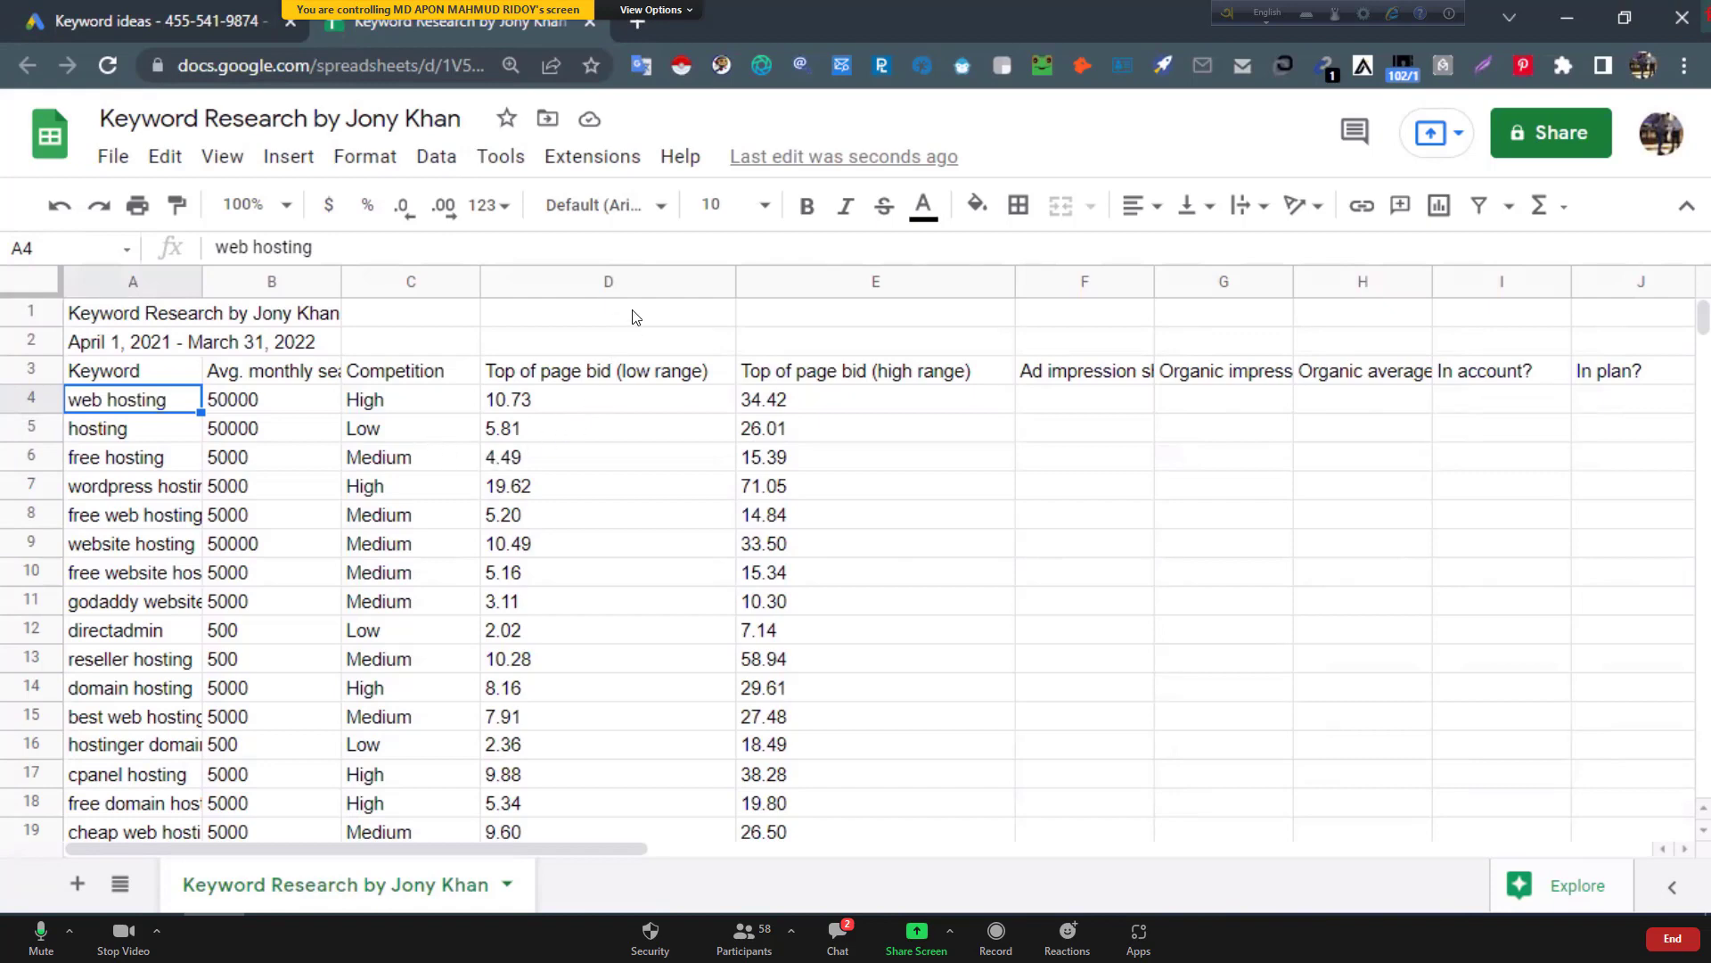
{"action": "left_click", "coordinate": [653, 282]}
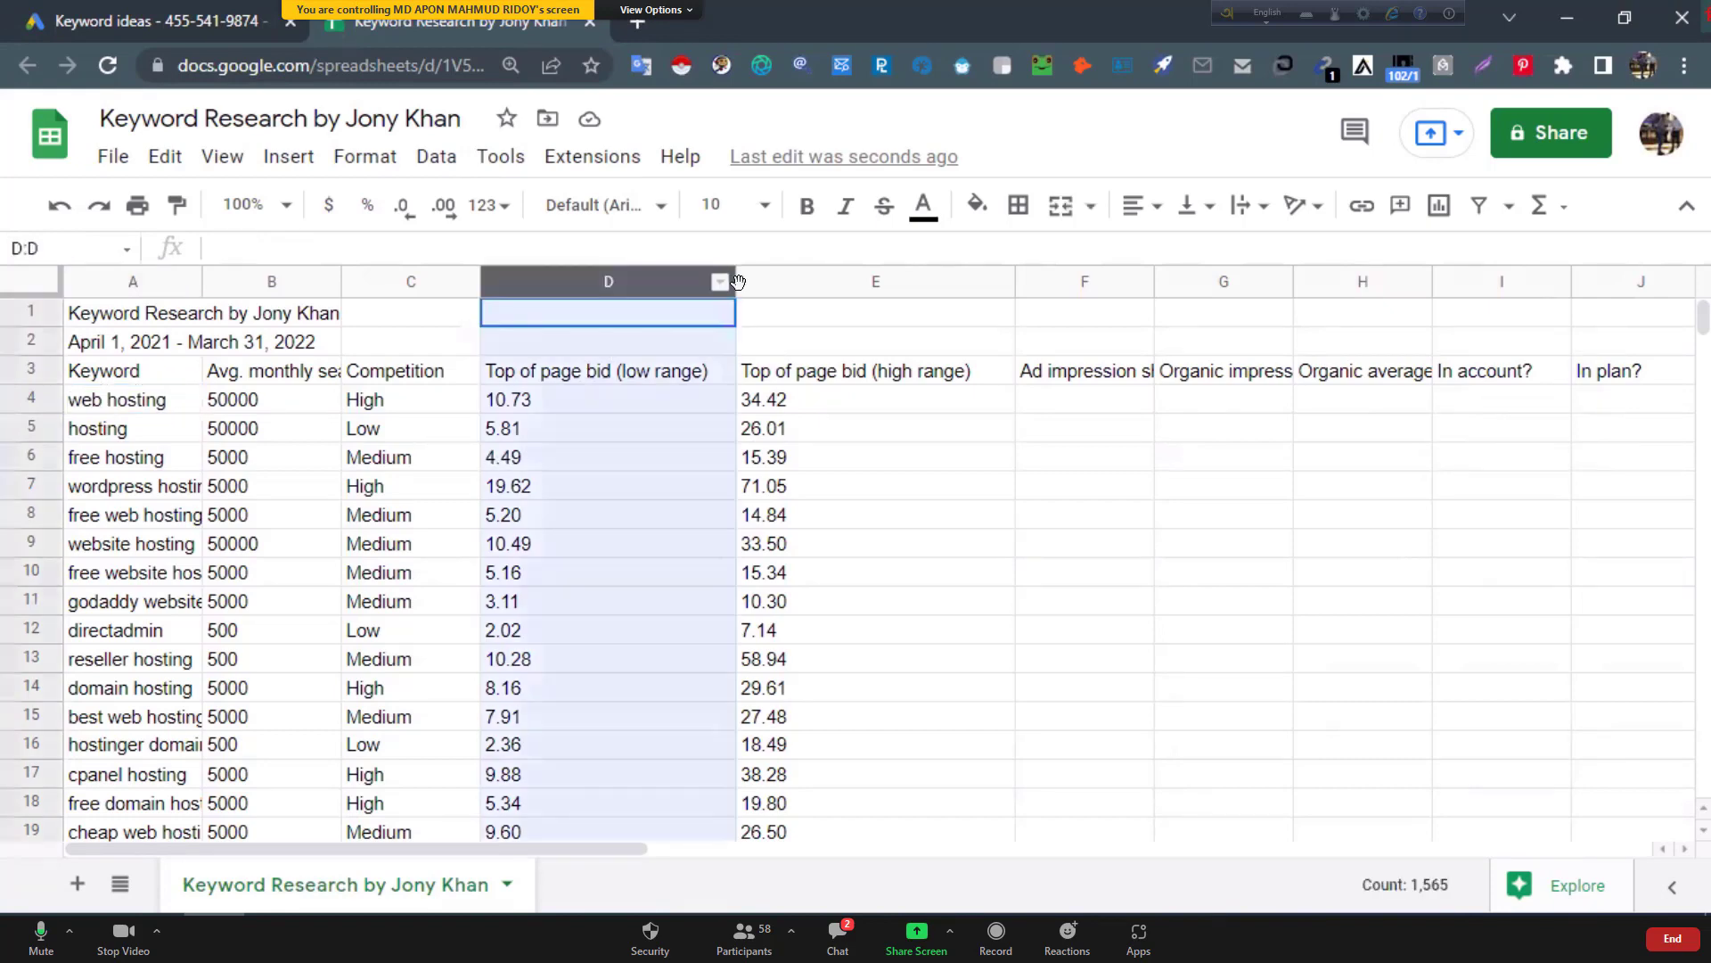
{"action": "left_click", "coordinate": [777, 281], "text": "shift"}
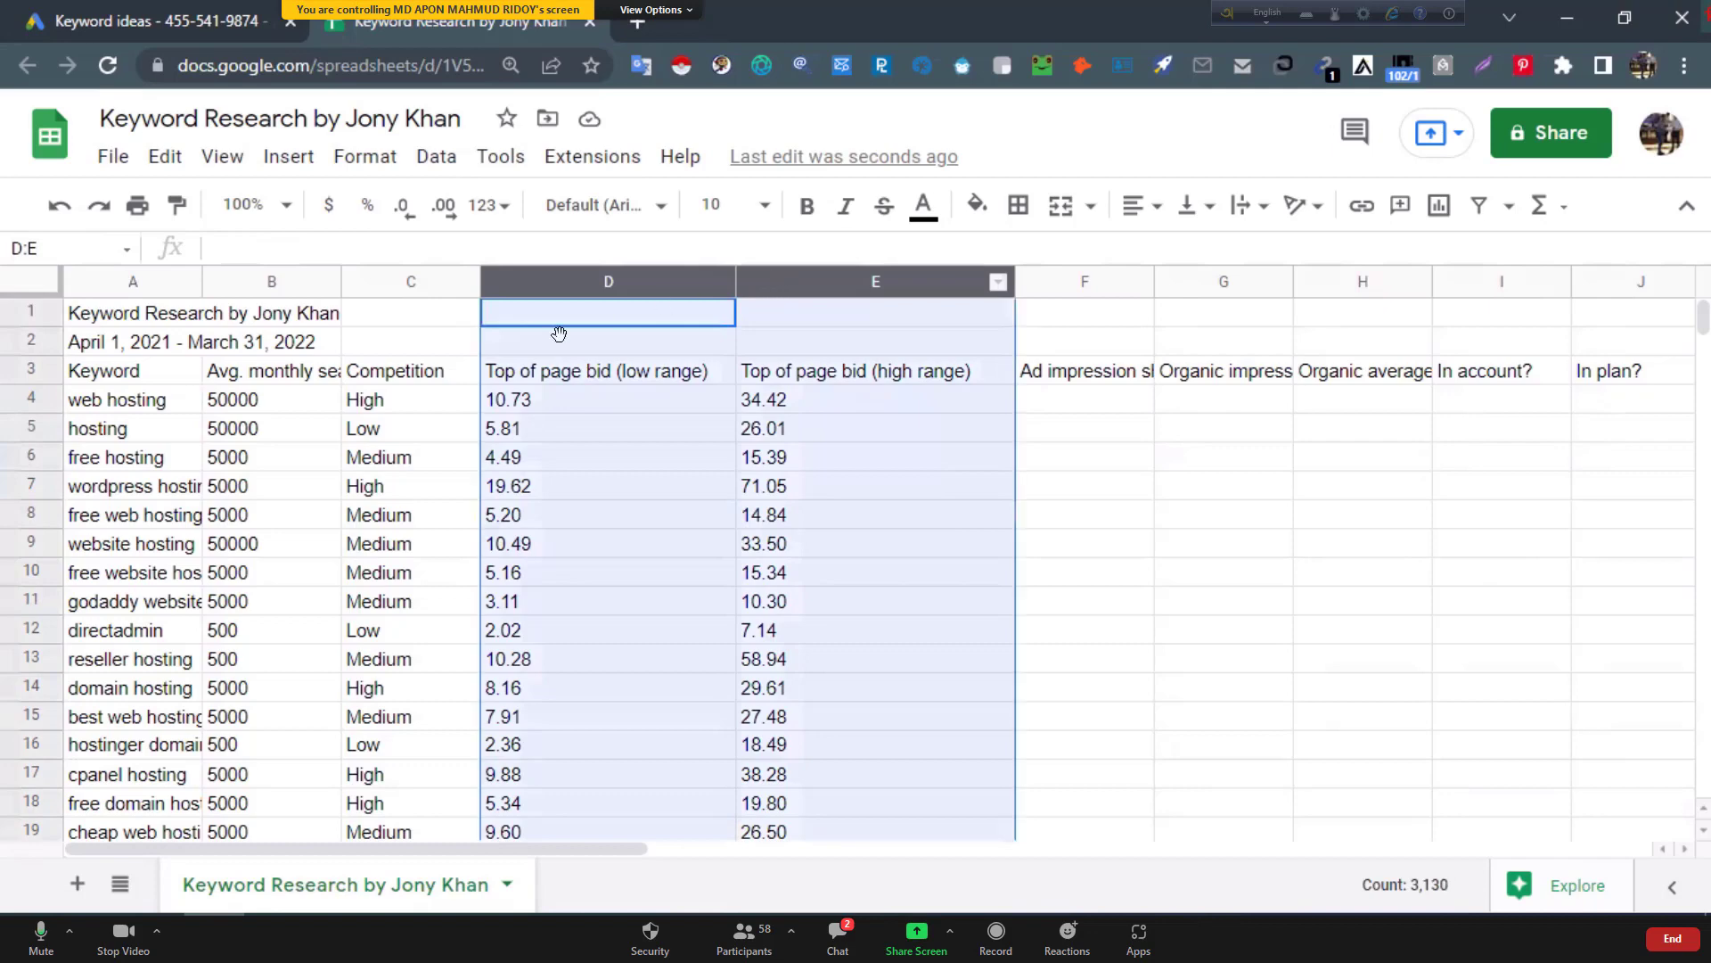
{"action": "left_click", "coordinate": [177, 410]}
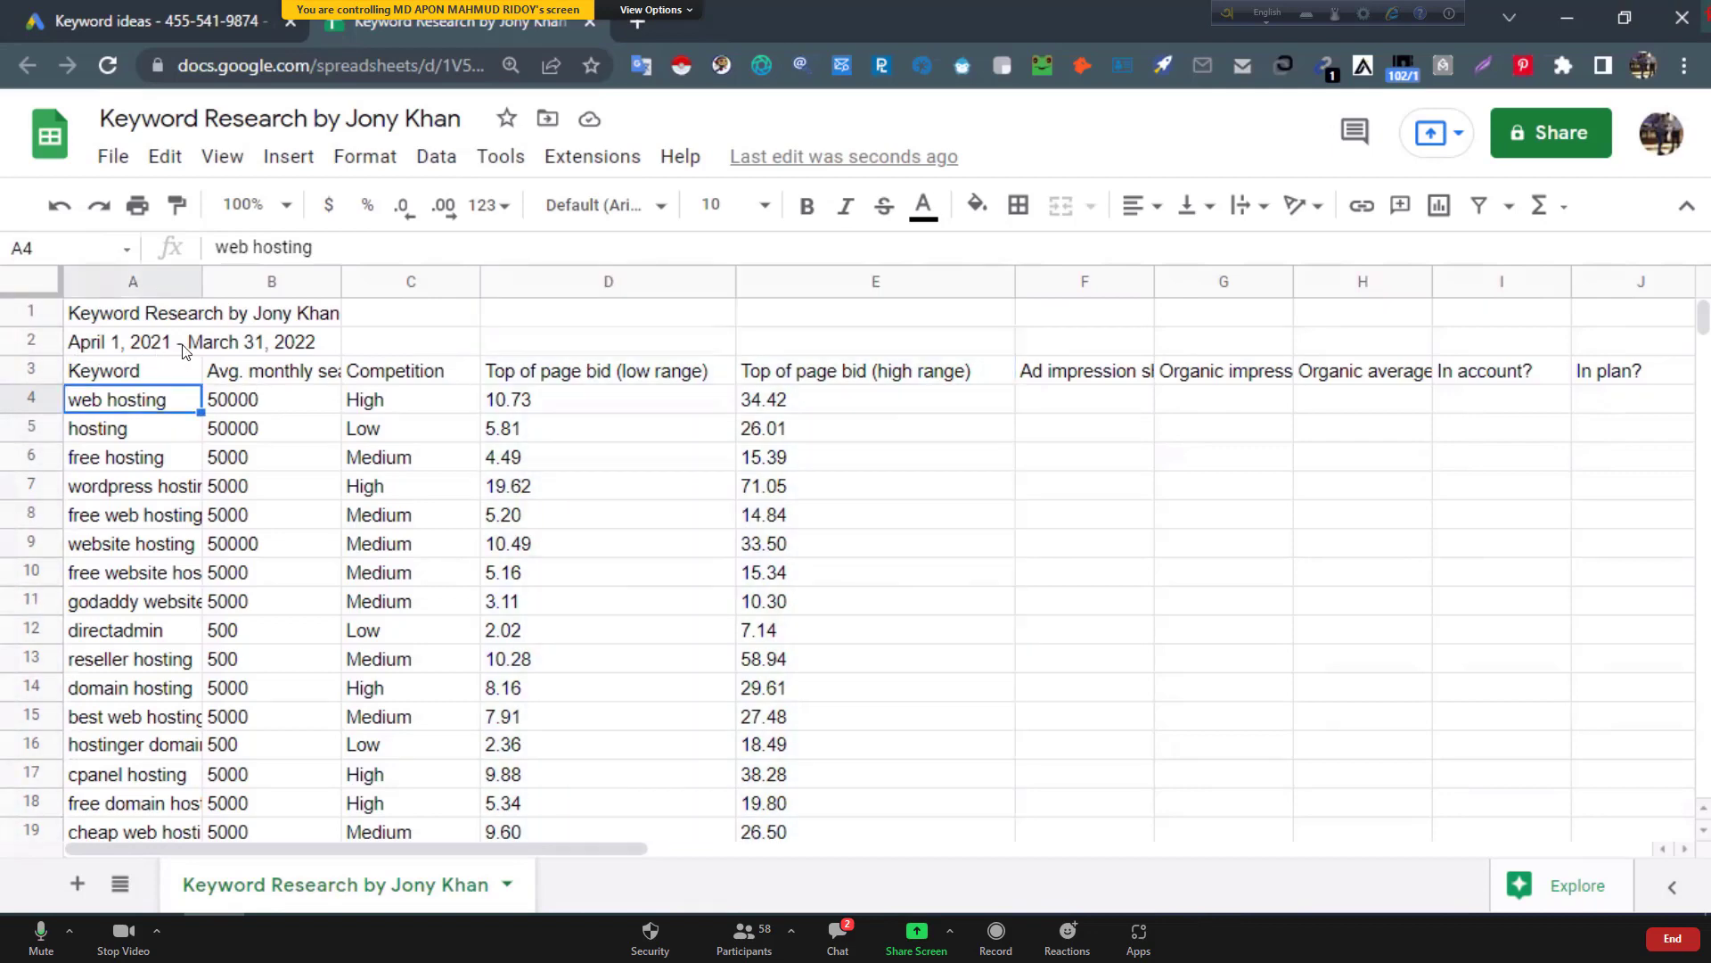
{"action": "left_click", "coordinate": [105, 351]}
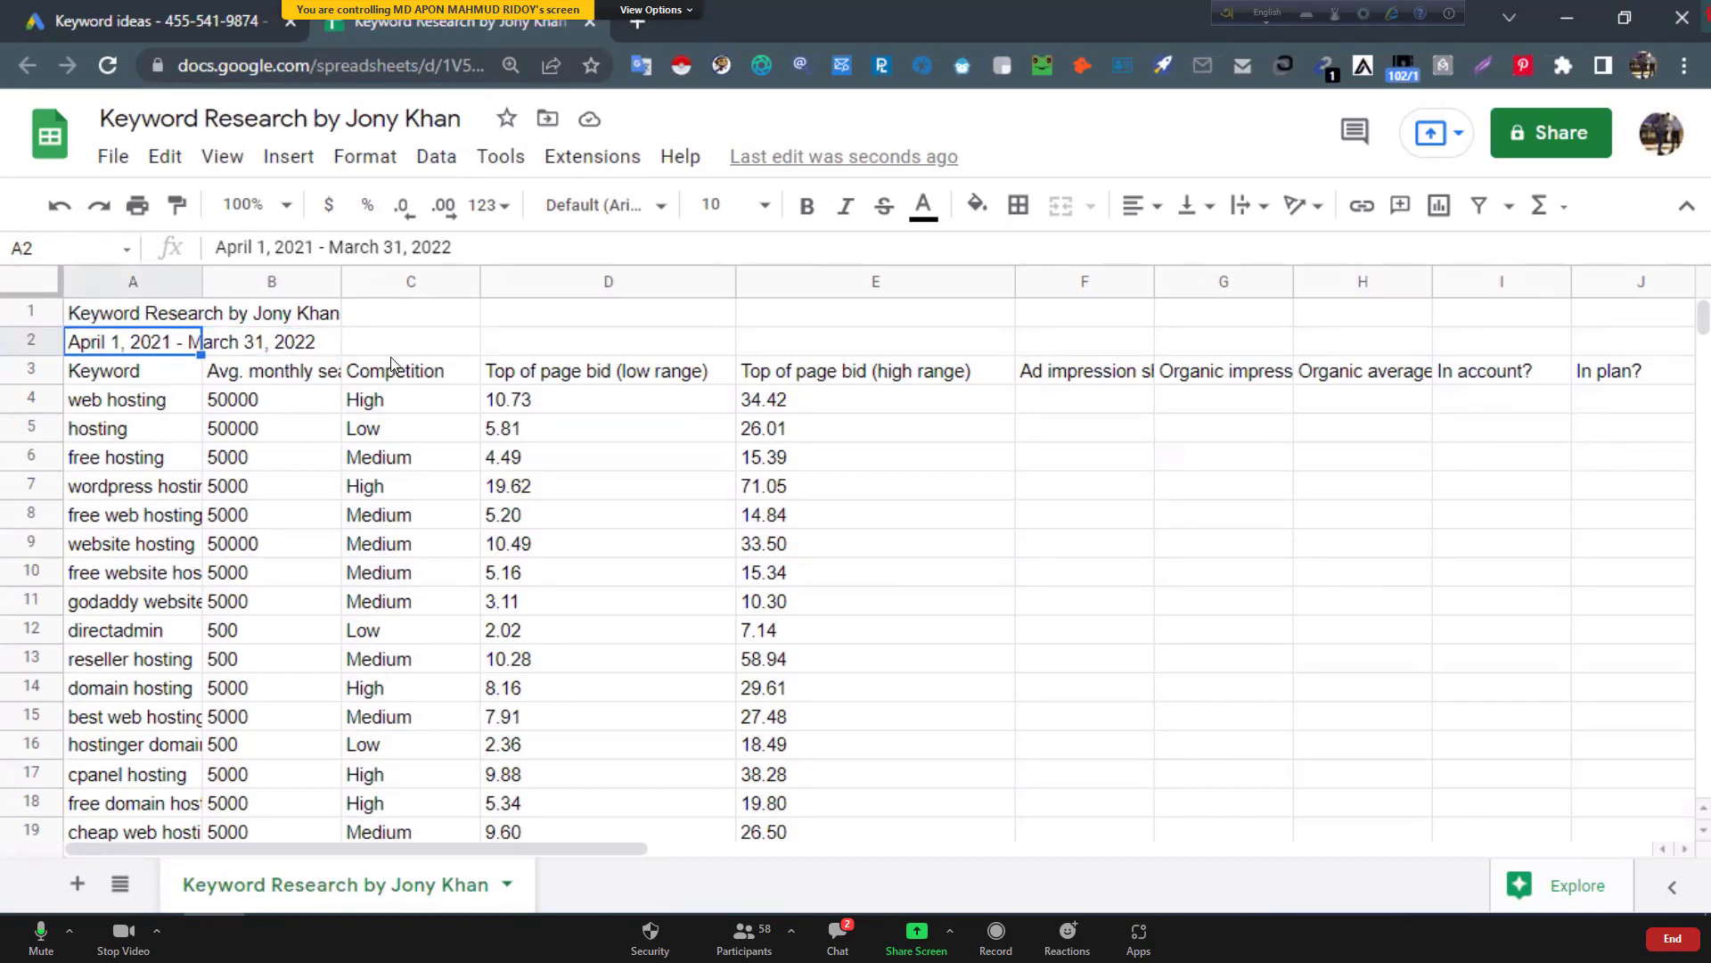
{"action": "triple_click", "coordinate": [159, 408]}
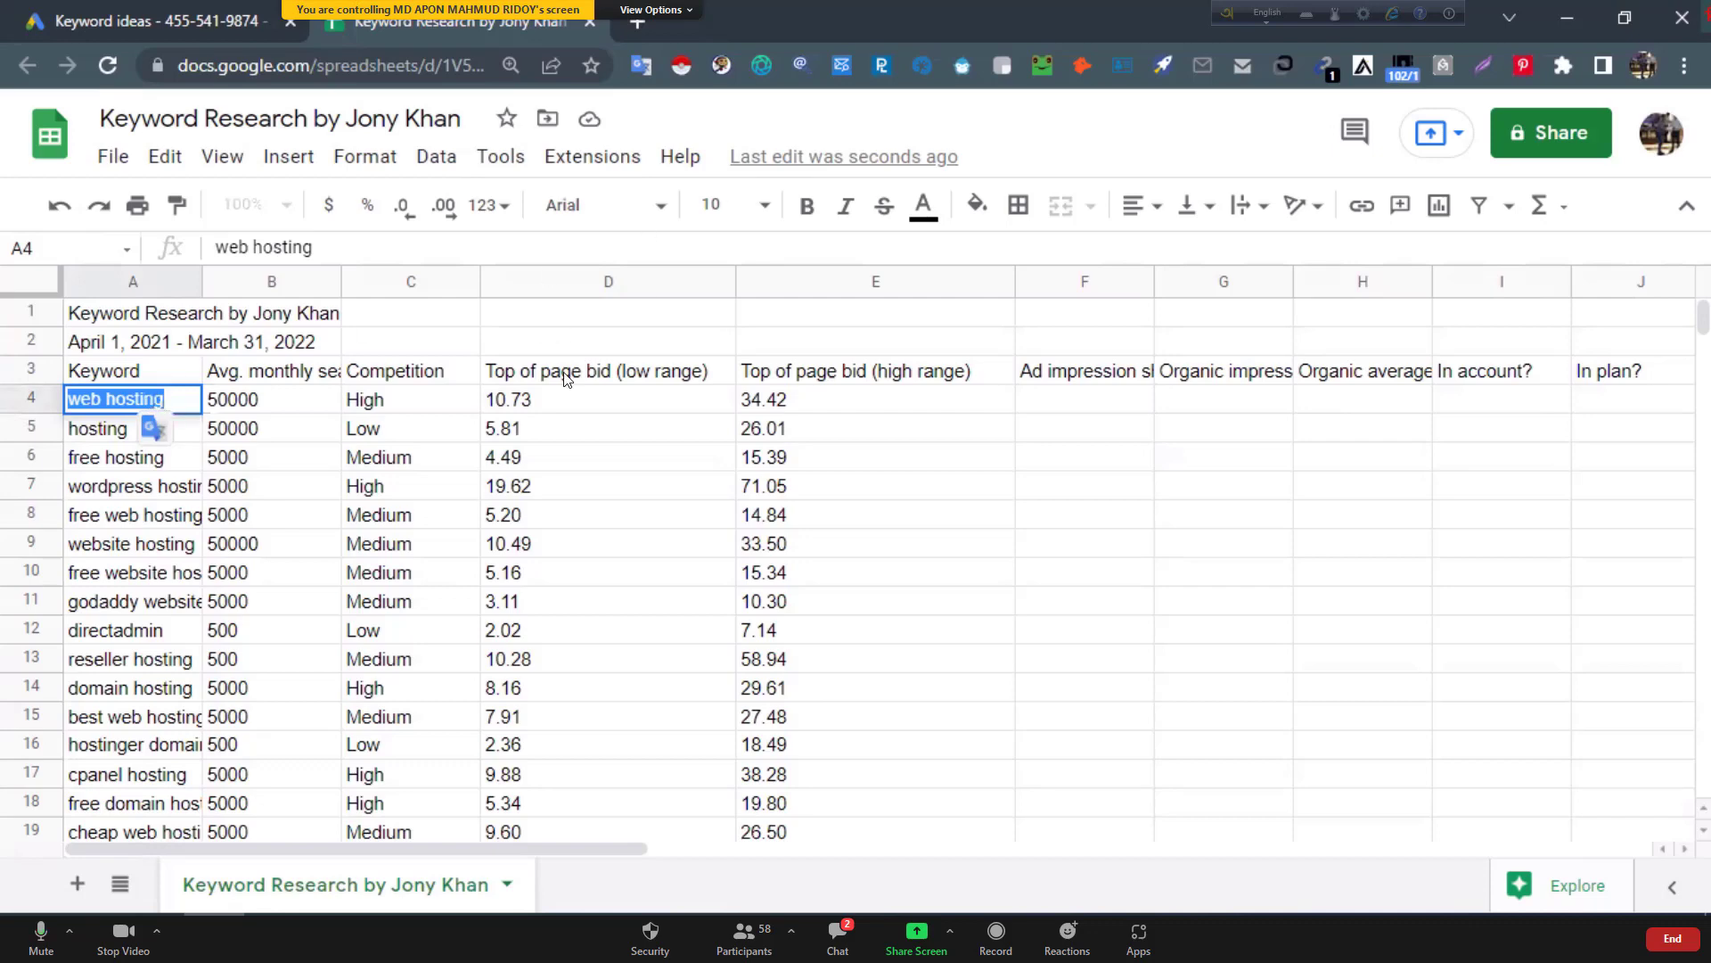
{"action": "left_click", "coordinate": [532, 403]}
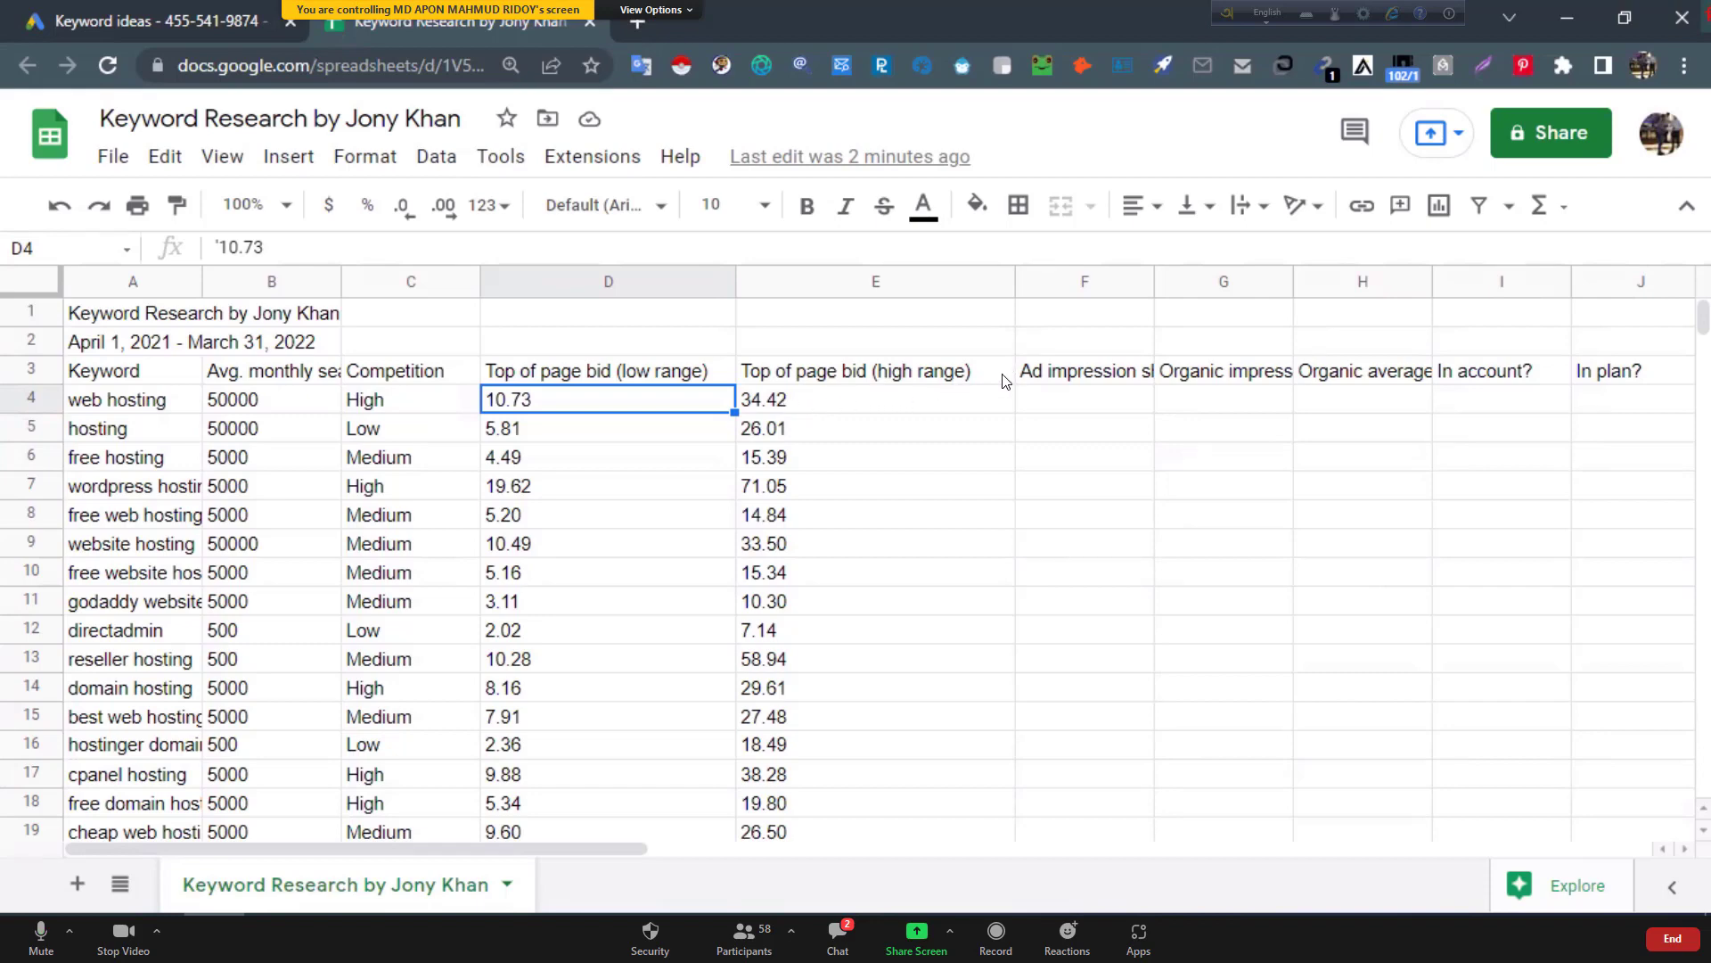
{"action": "scroll", "coordinate": [891, 383], "scroll_direction": "down", "scroll_amount": 4}
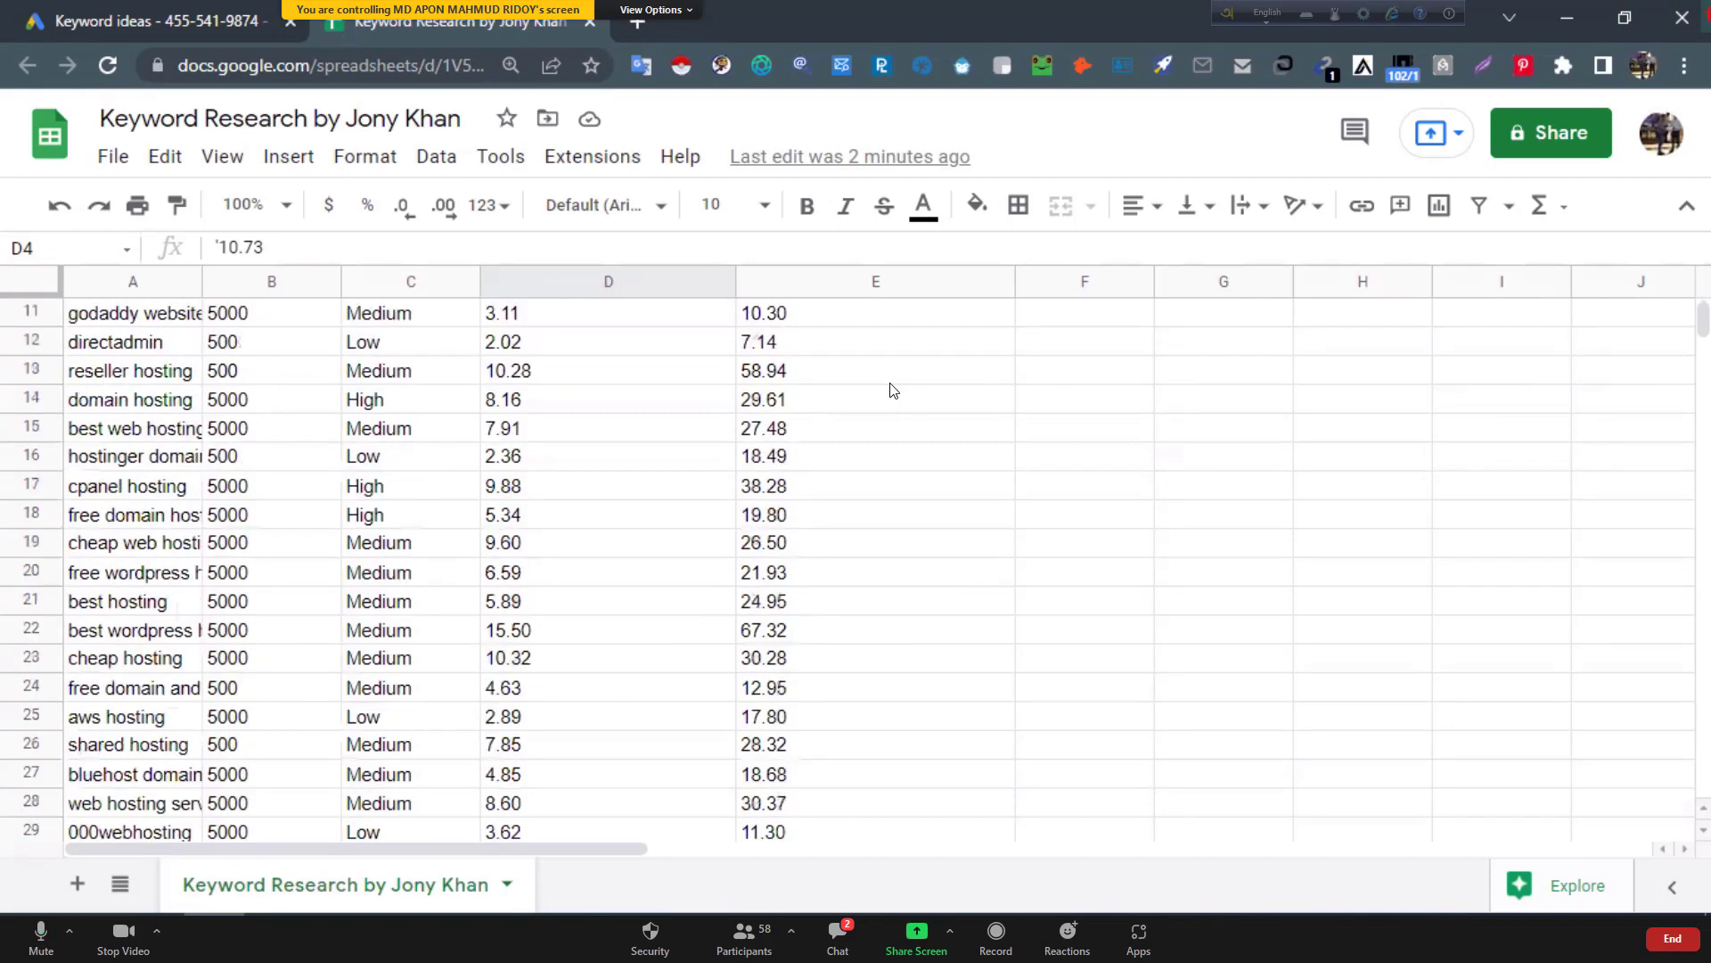
{"action": "scroll", "coordinate": [891, 382], "scroll_direction": "up", "scroll_amount": 4}
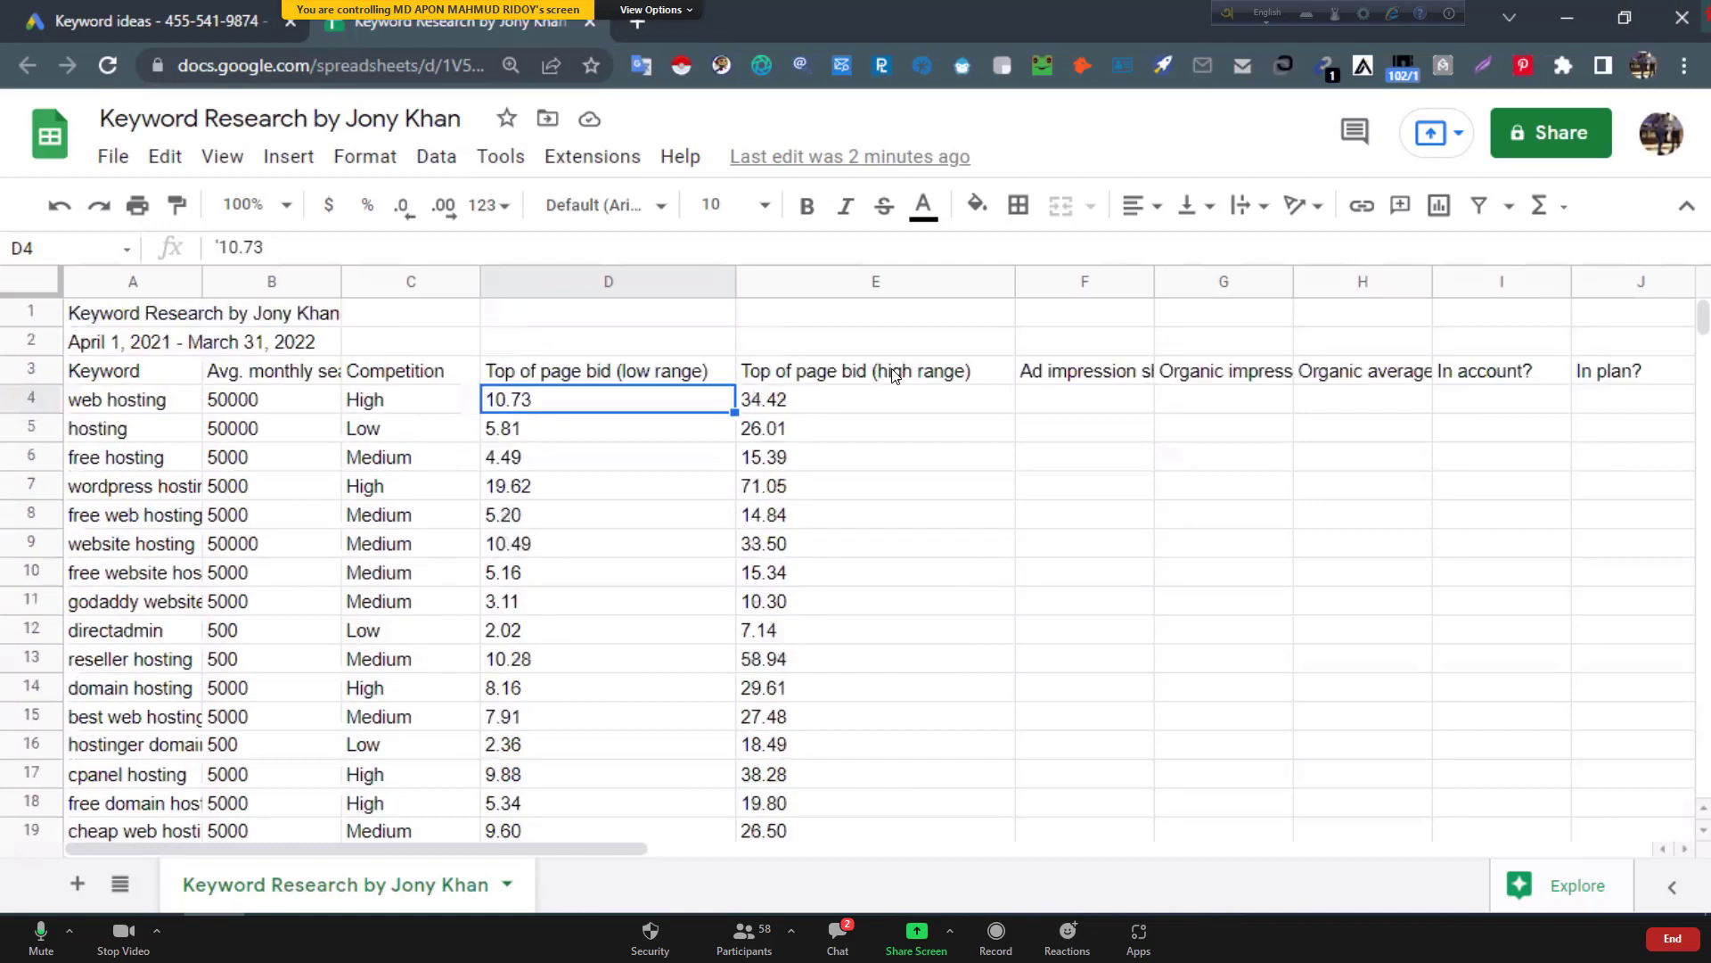
Delete columns F through AD, from the ad impression share column to the last concept column.
{"action": "left_click", "coordinate": [1070, 284]}
{"action": "left_click_drag", "start_coordinate": [1436, 284], "coordinate": [1709, 287]}
{"action": "left_click_drag", "start_coordinate": [1708, 287], "coordinate": [1708, 287]}
{"action": "right_click", "coordinate": [832, 353]}
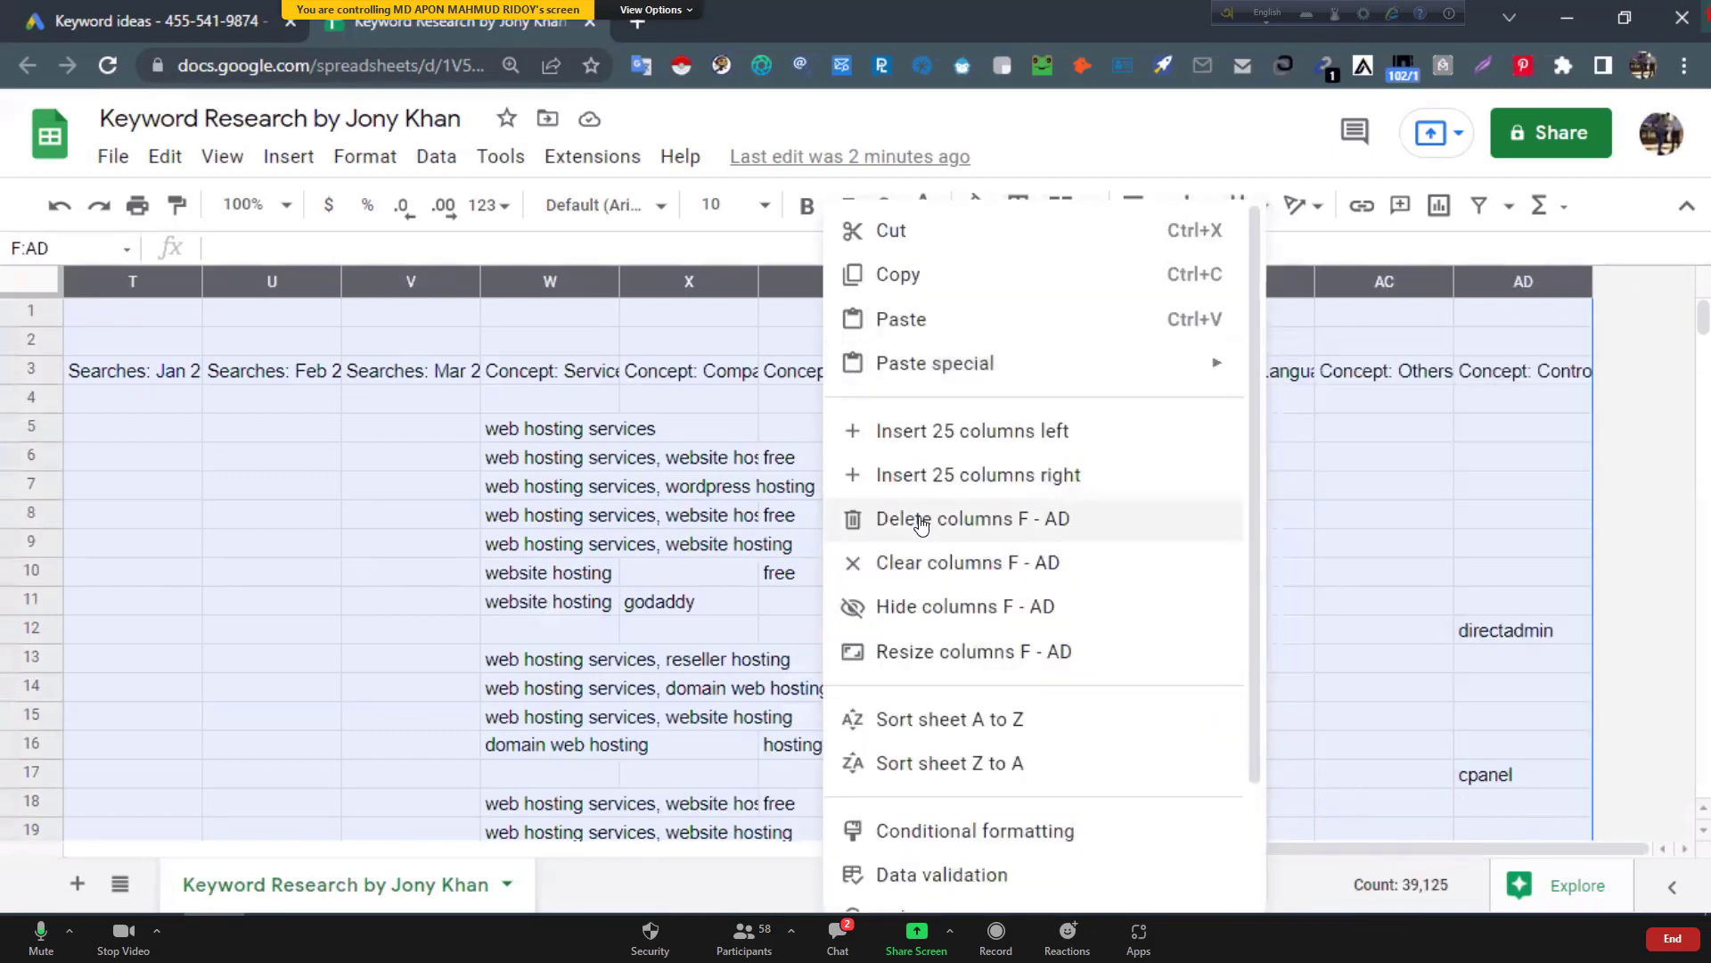
{"action": "left_click", "coordinate": [920, 524]}
{"action": "left_click", "coordinate": [881, 489]}
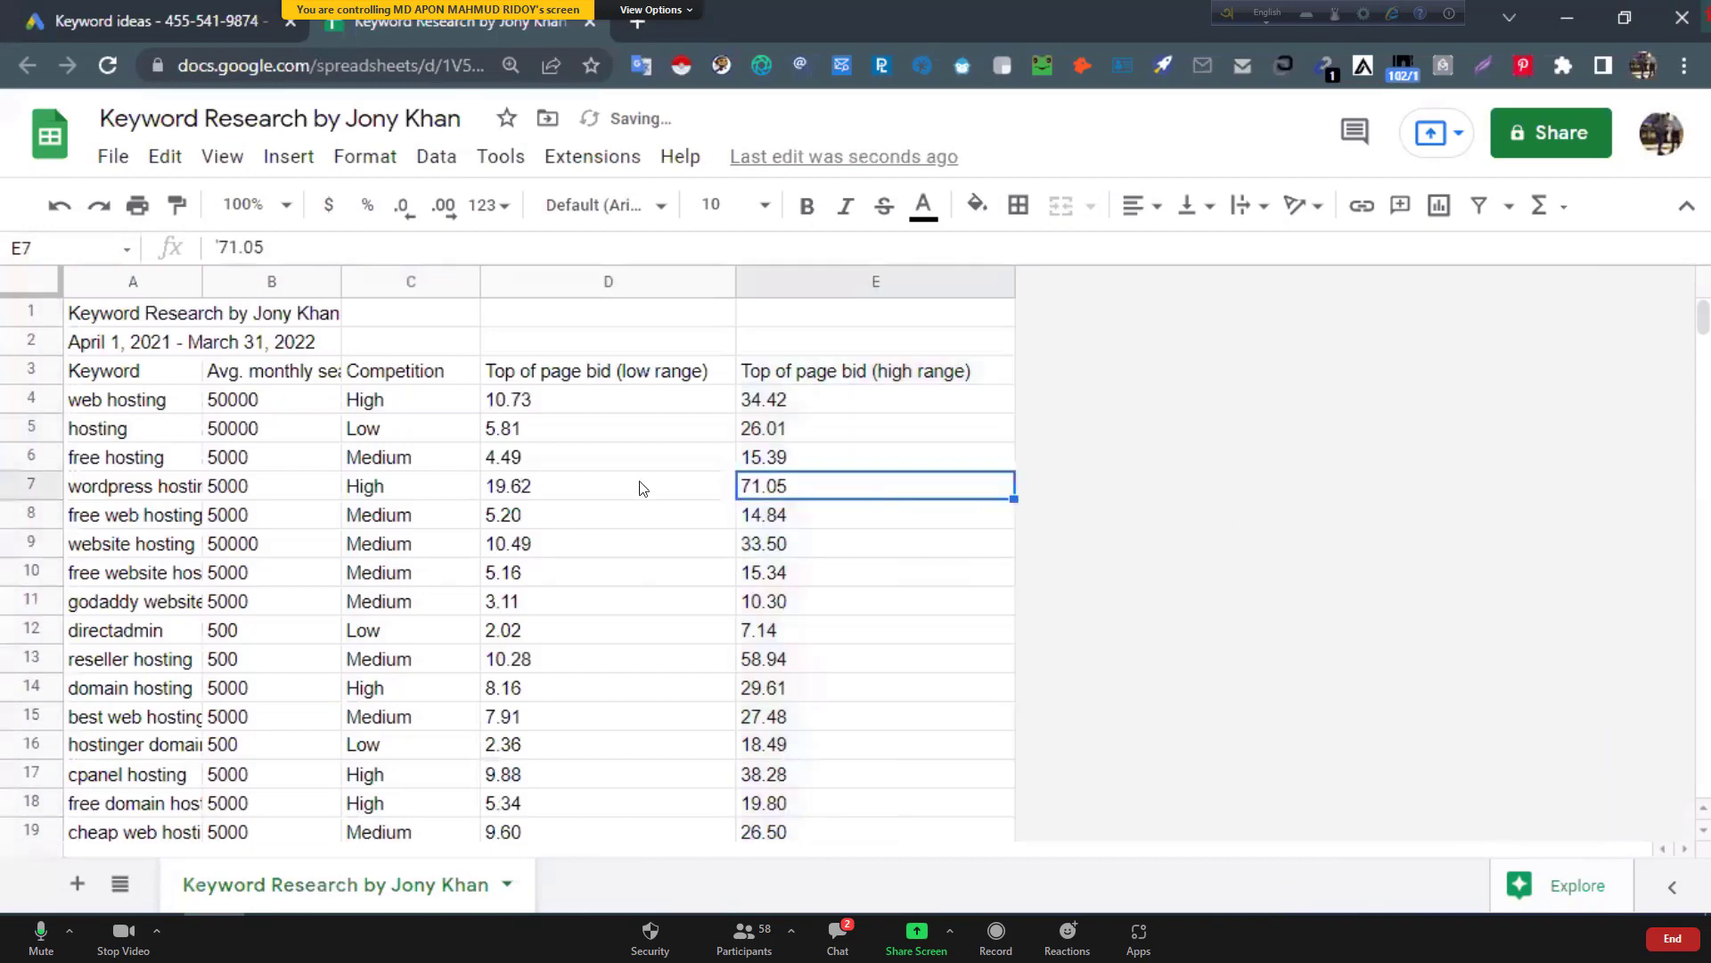
Fill the header row containing Keyword, Competition and the bid headings with bright green.
{"action": "left_click", "coordinate": [26, 371]}
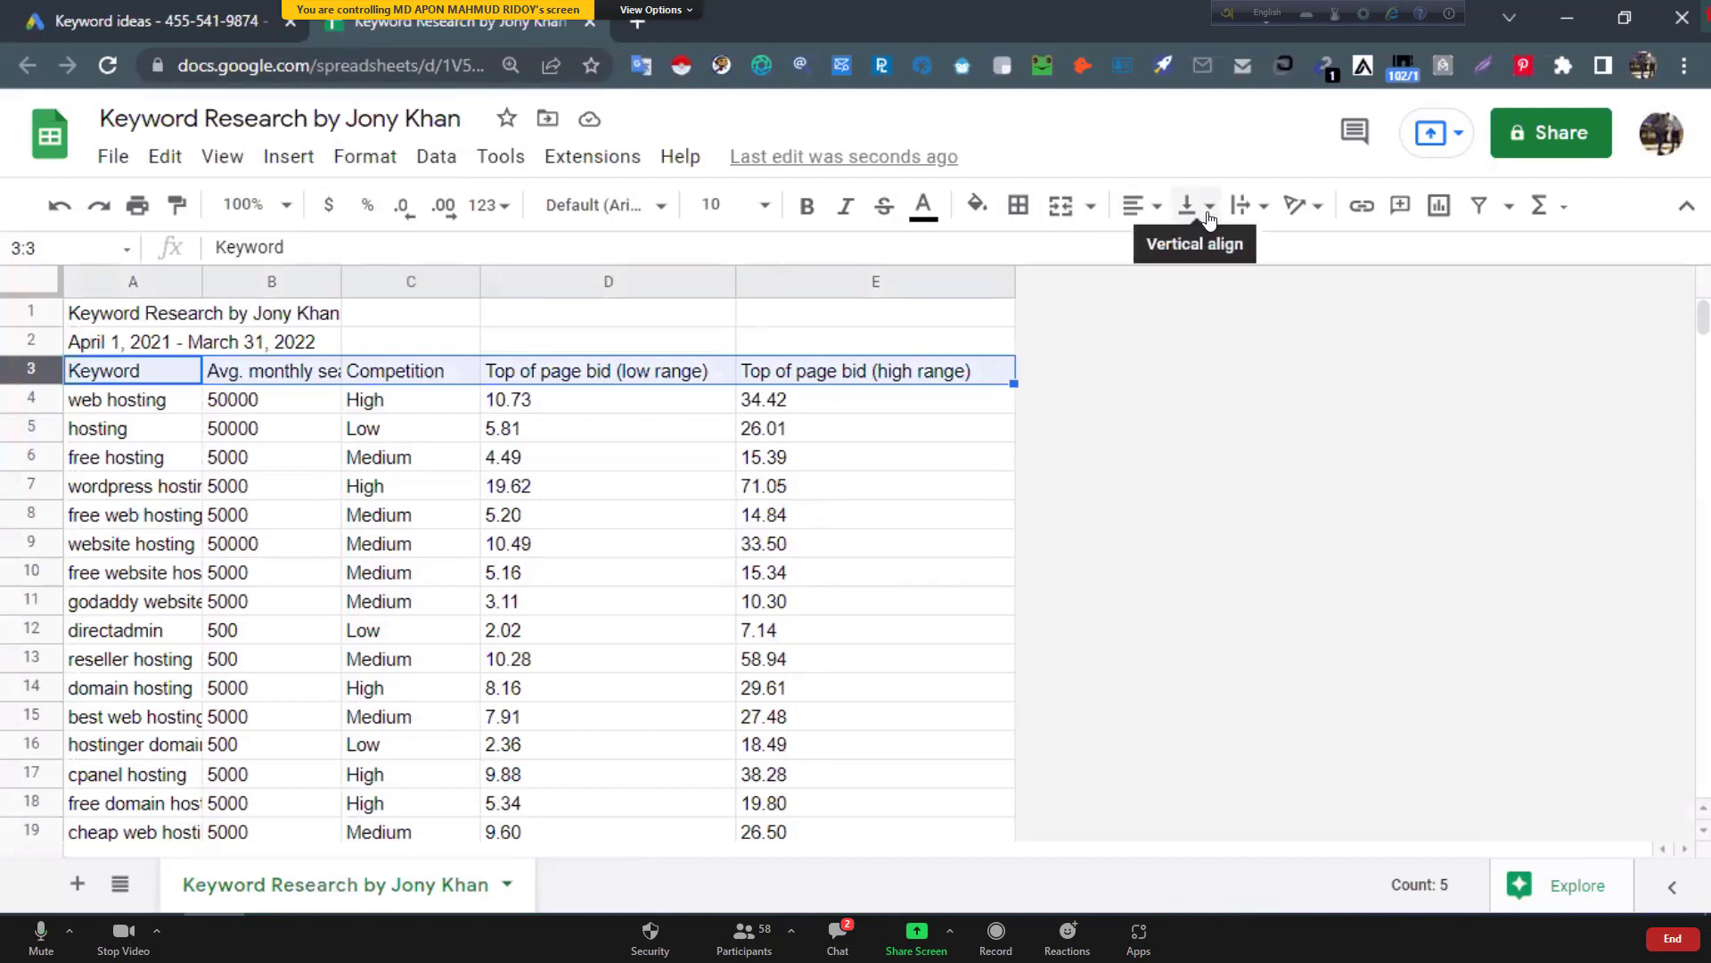
{"action": "left_click", "coordinate": [977, 205]}
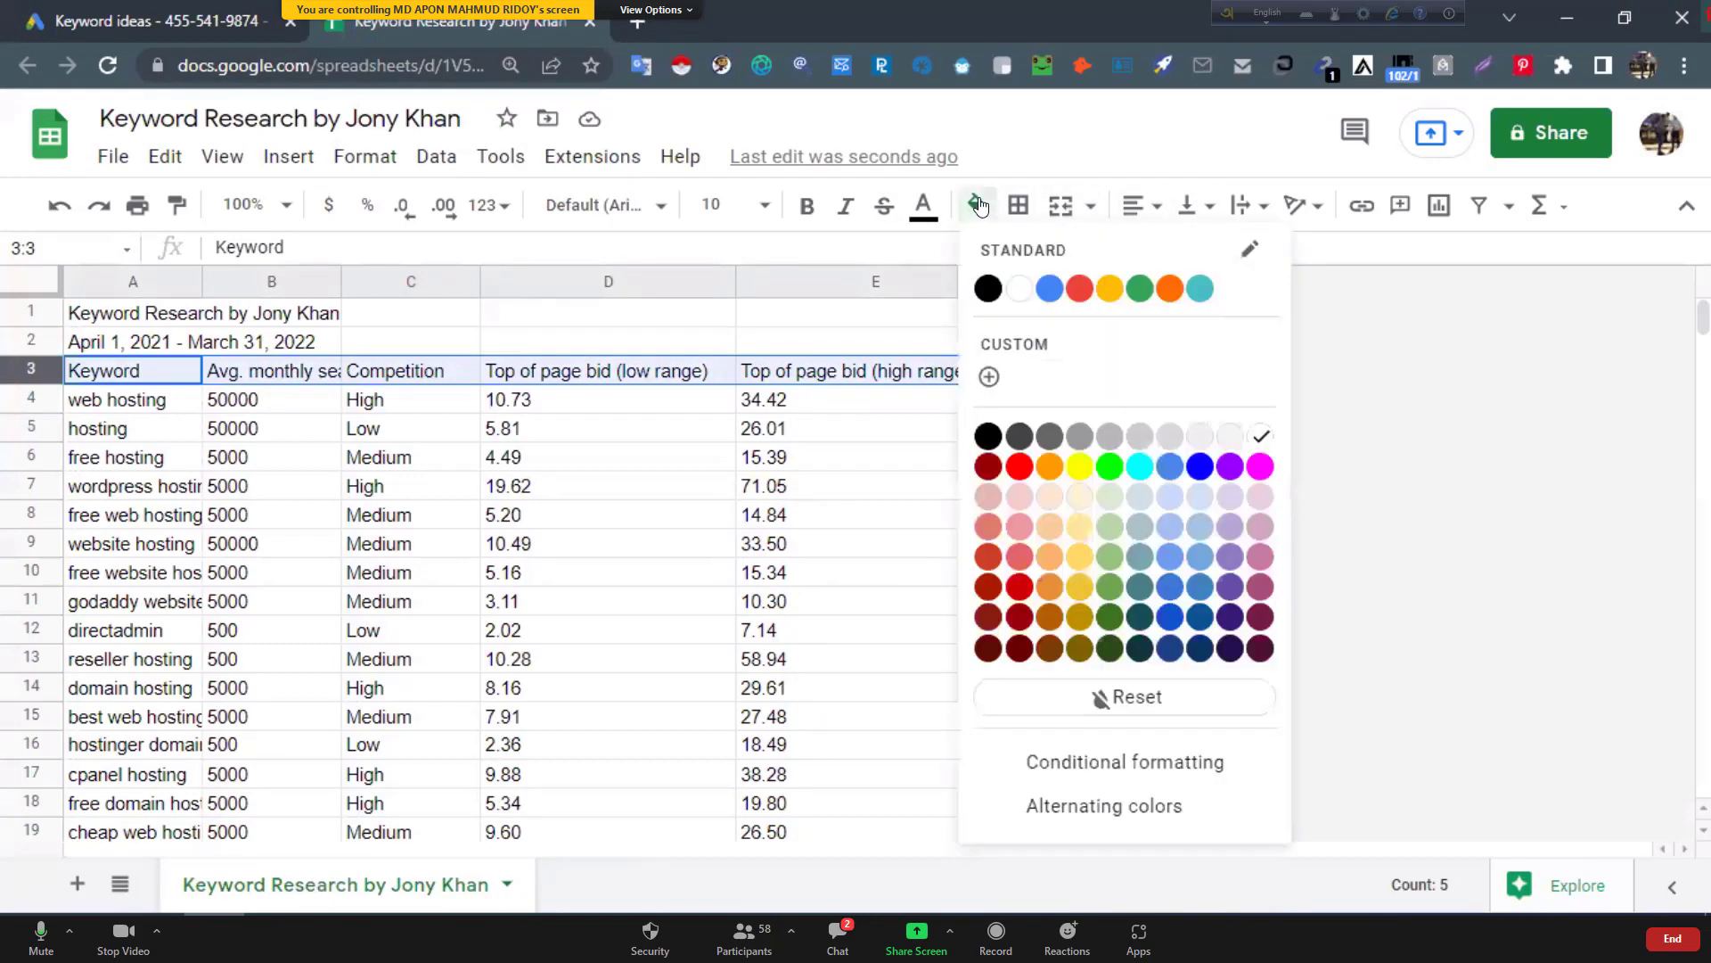
{"action": "left_click", "coordinate": [1108, 468]}
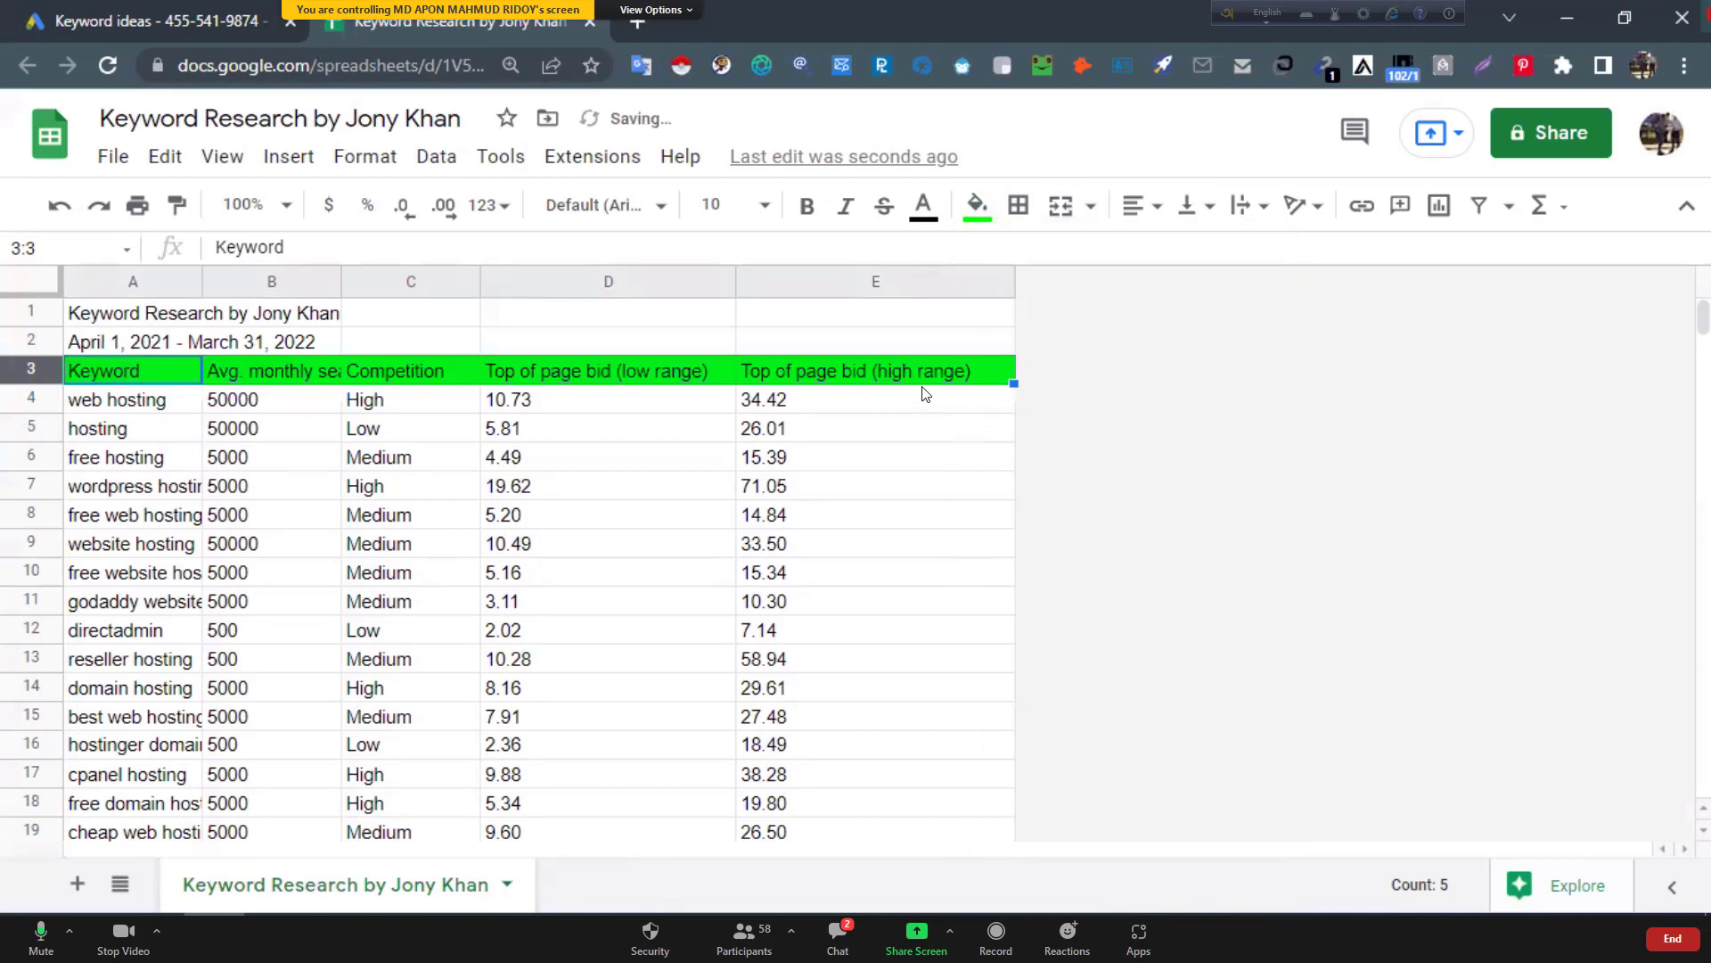
{"action": "left_click", "coordinate": [32, 340]}
{"action": "left_click_drag", "start_coordinate": [31, 324], "coordinate": [30, 317]}
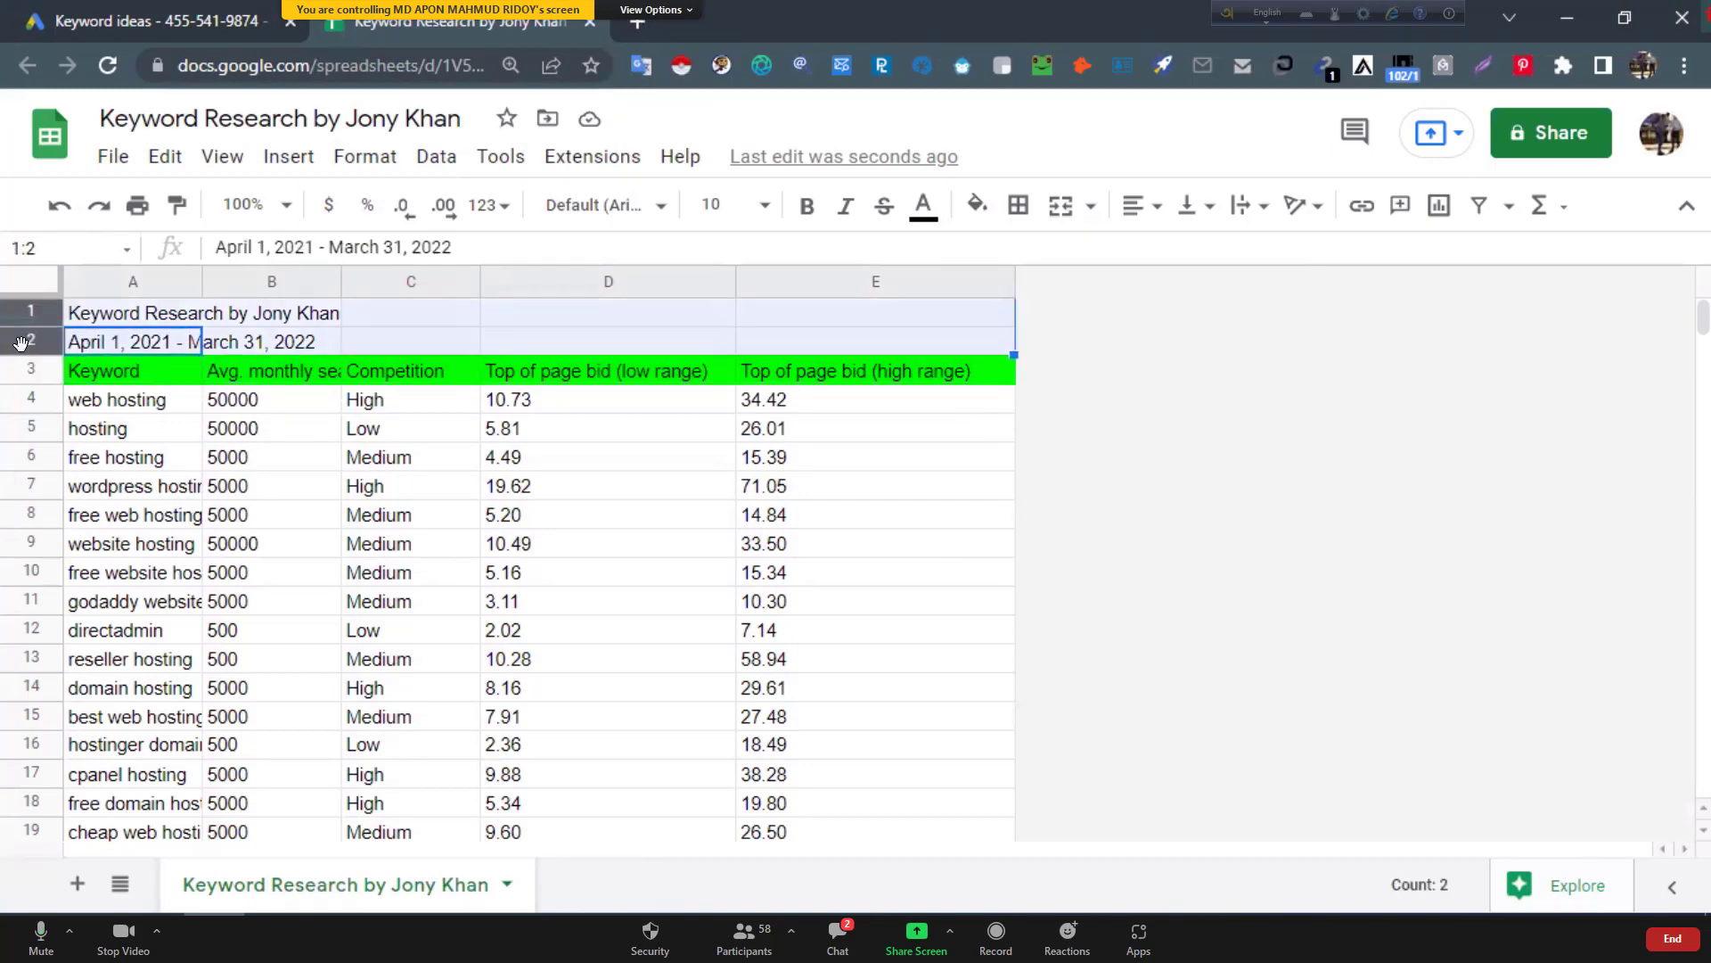
{"action": "right_click", "coordinate": [20, 342]}
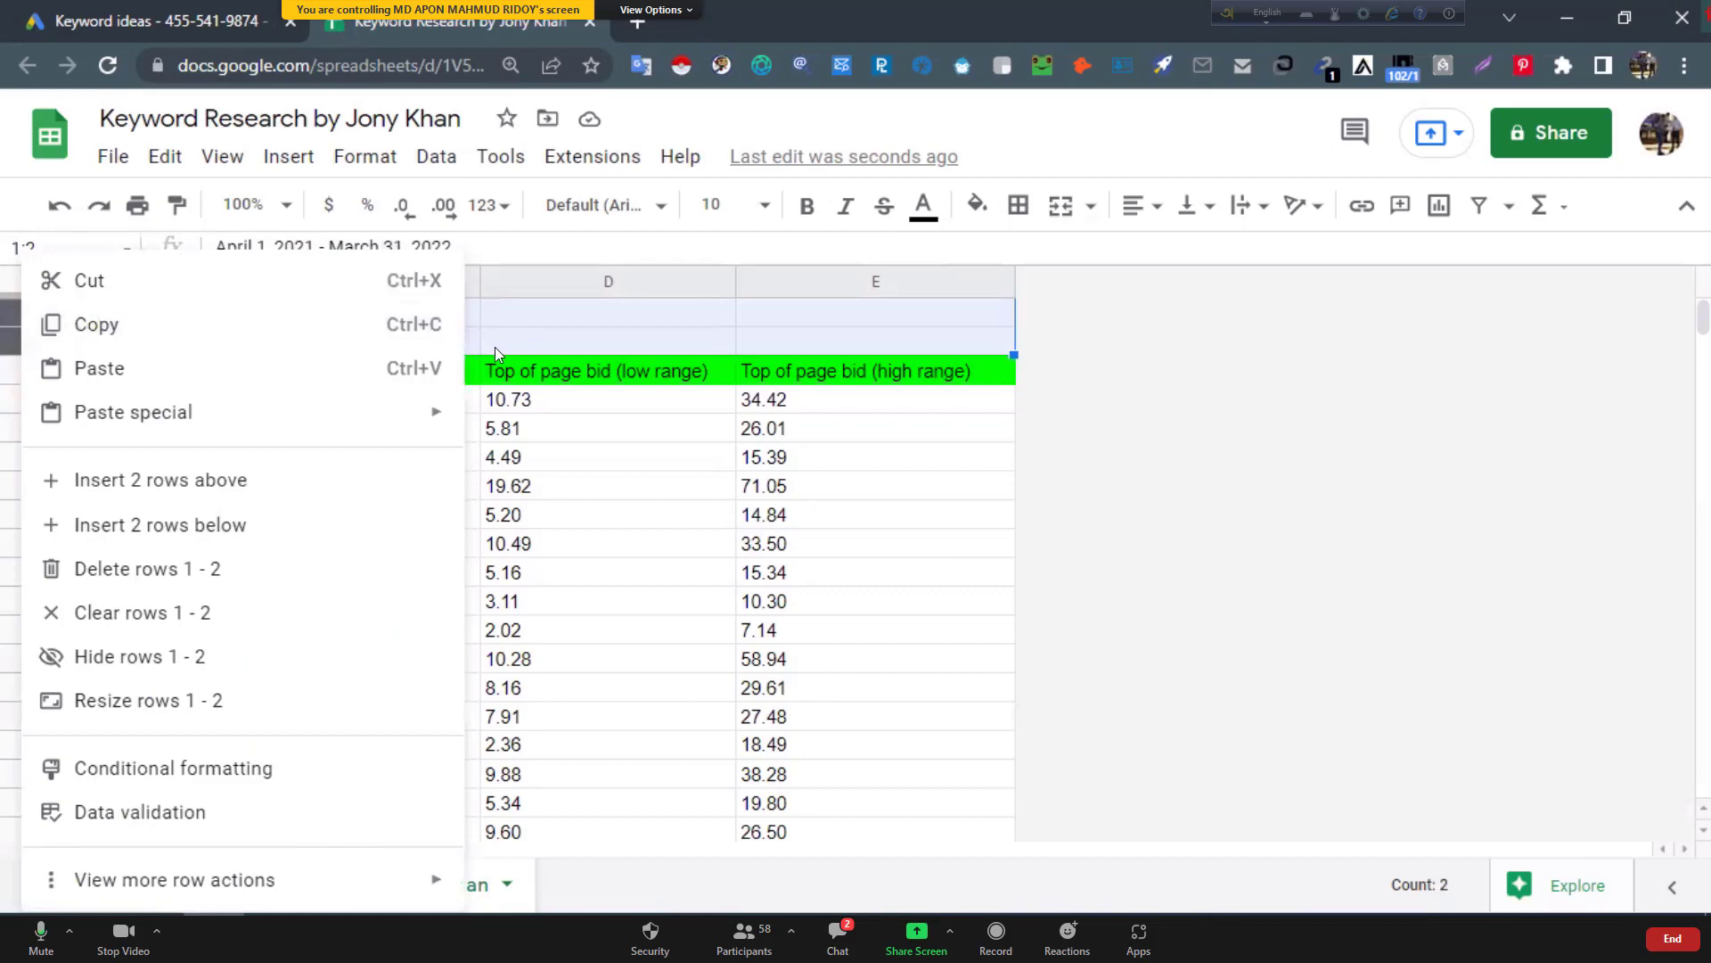
{"action": "left_click", "coordinate": [510, 346]}
Delete the date range row above the green header row, keeping the title row.
{"action": "left_click", "coordinate": [36, 344]}
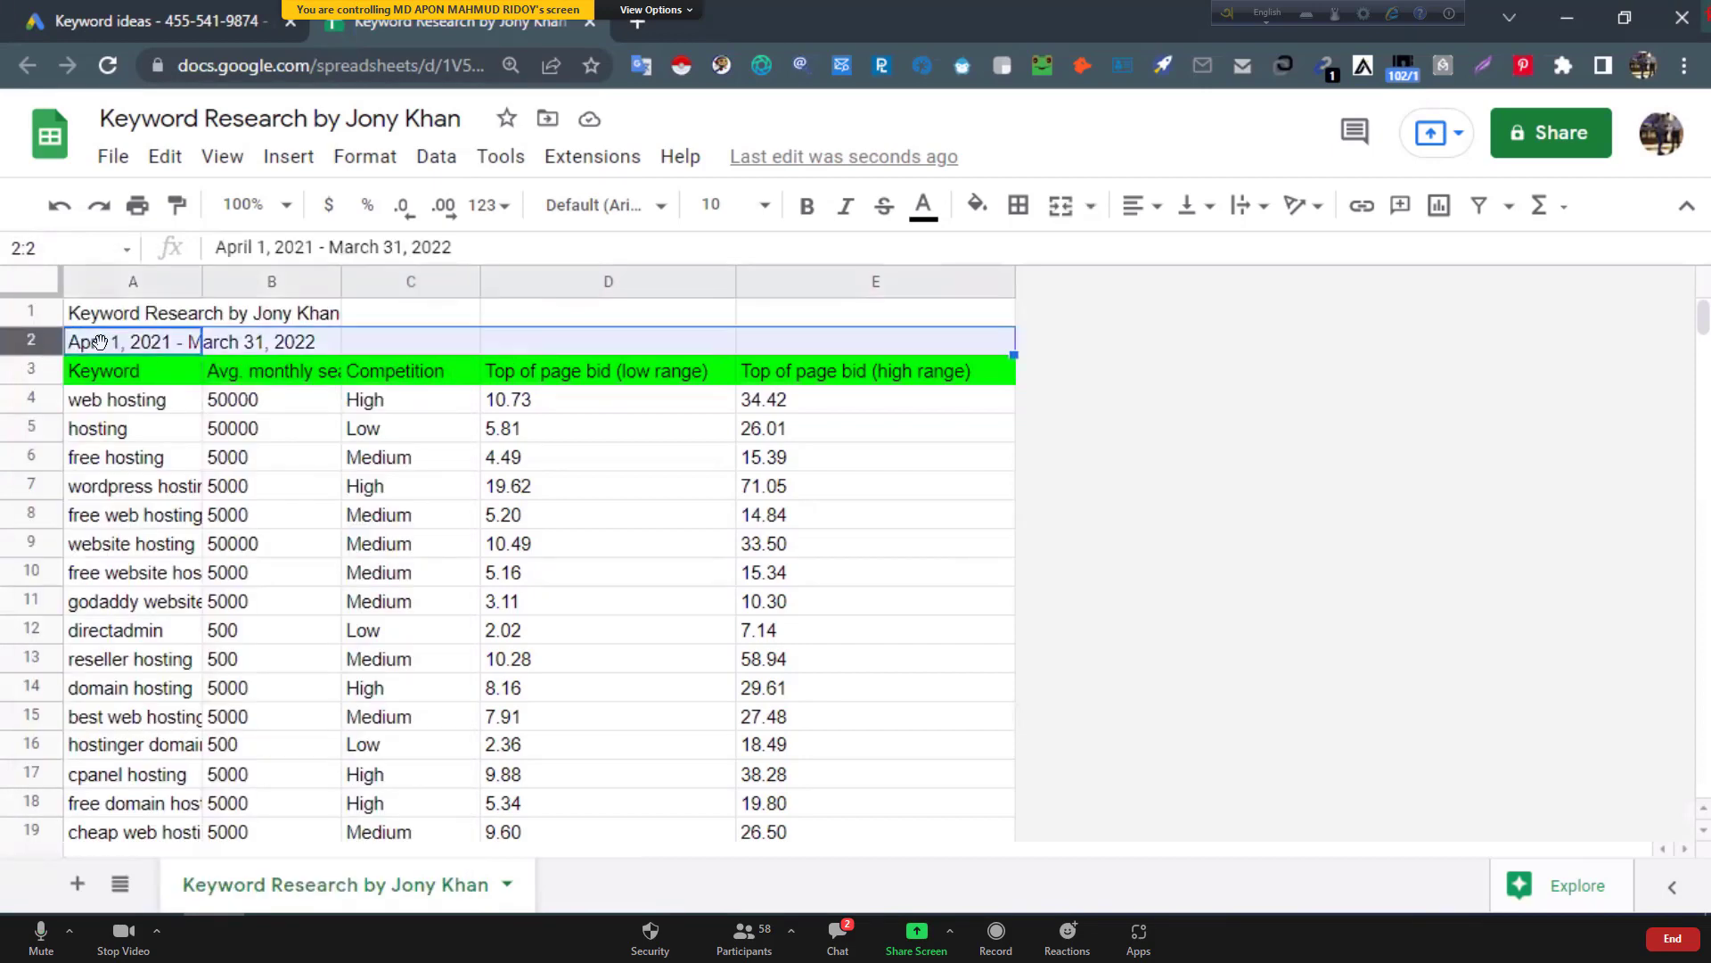
{"action": "right_click", "coordinate": [33, 343]}
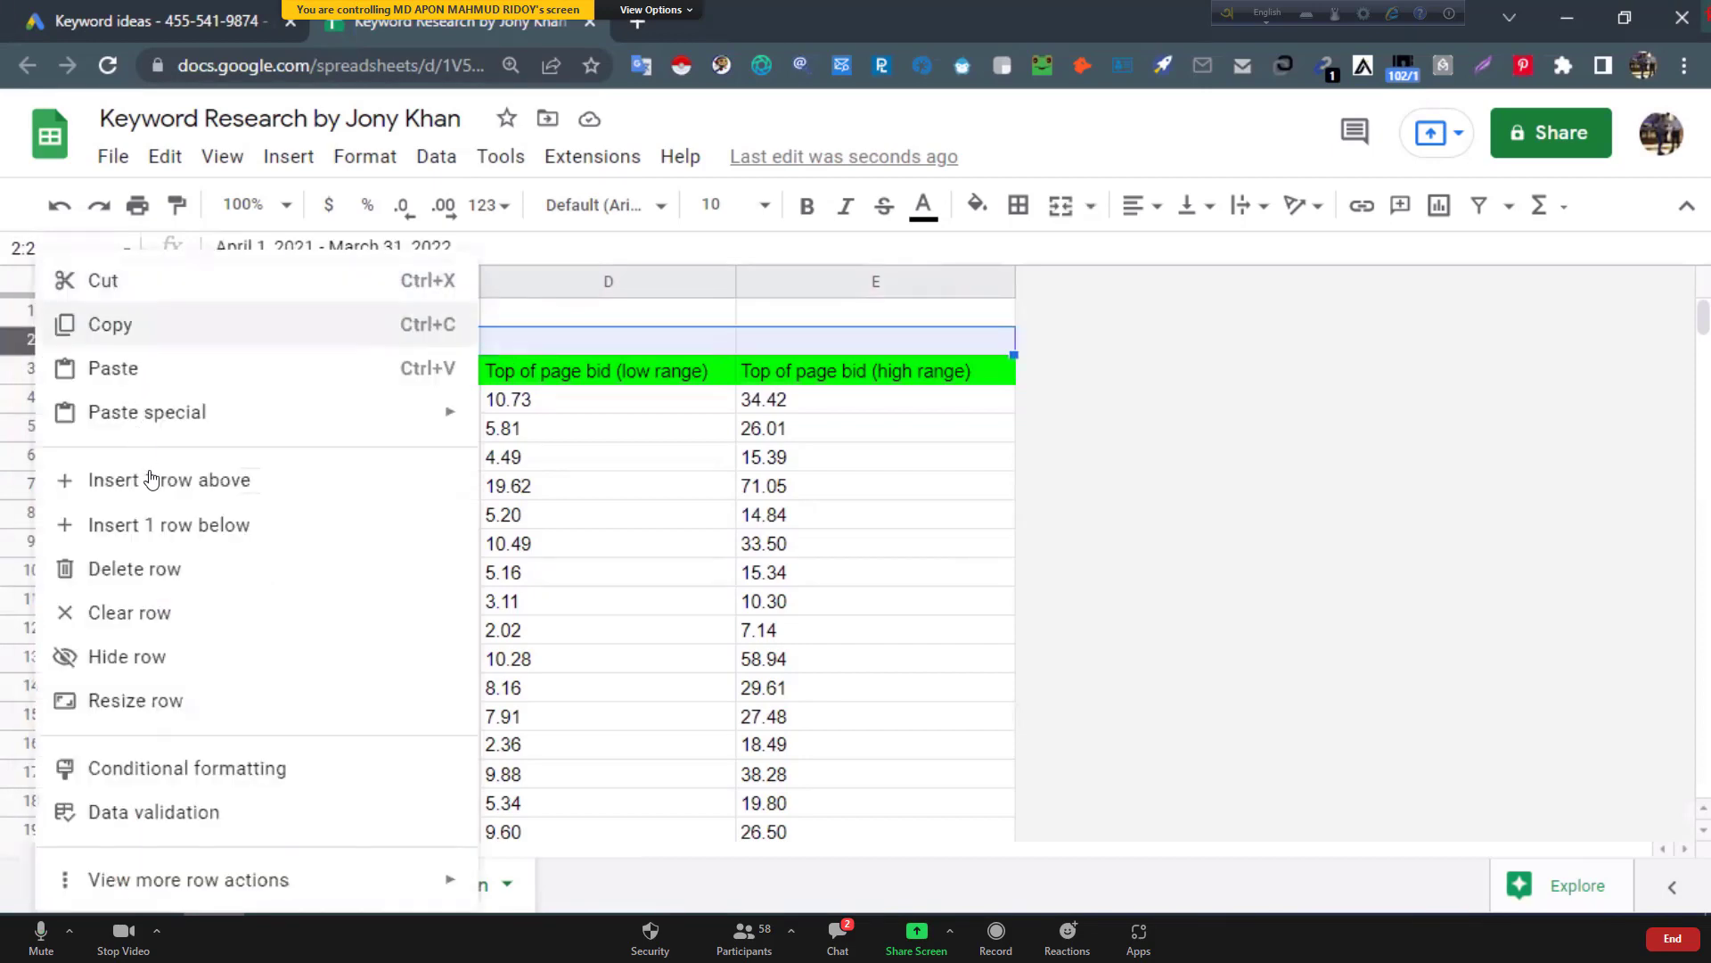
{"action": "left_click", "coordinate": [157, 571]}
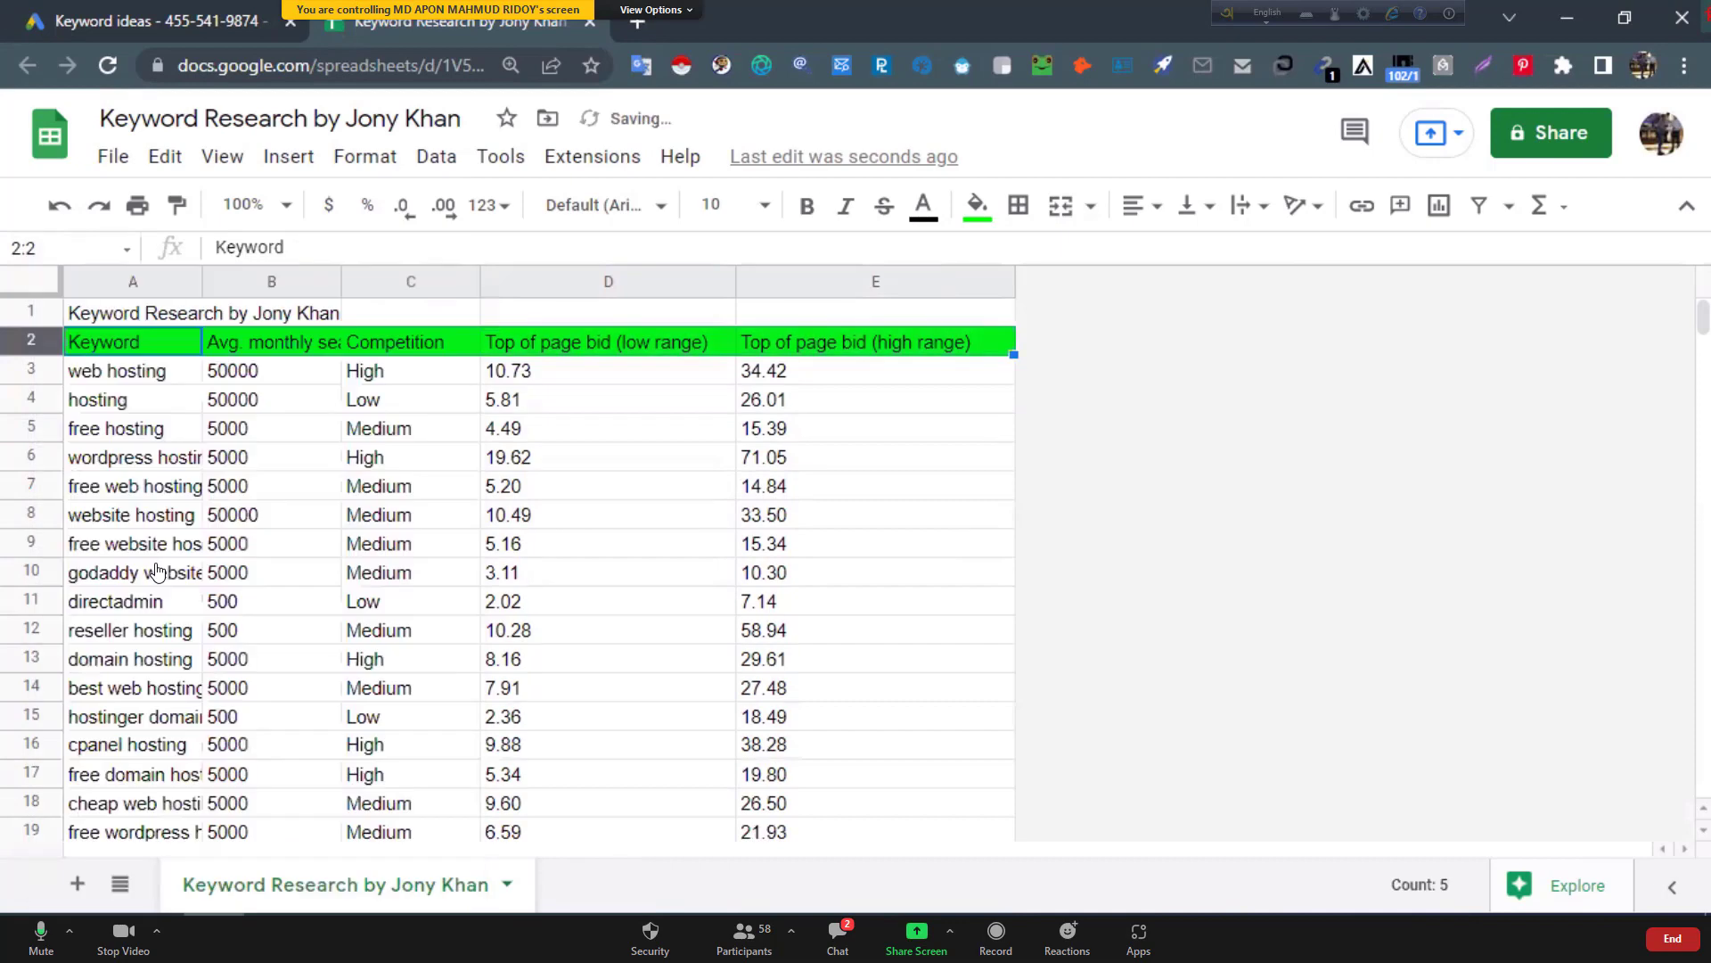
{"action": "left_click", "coordinate": [604, 426]}
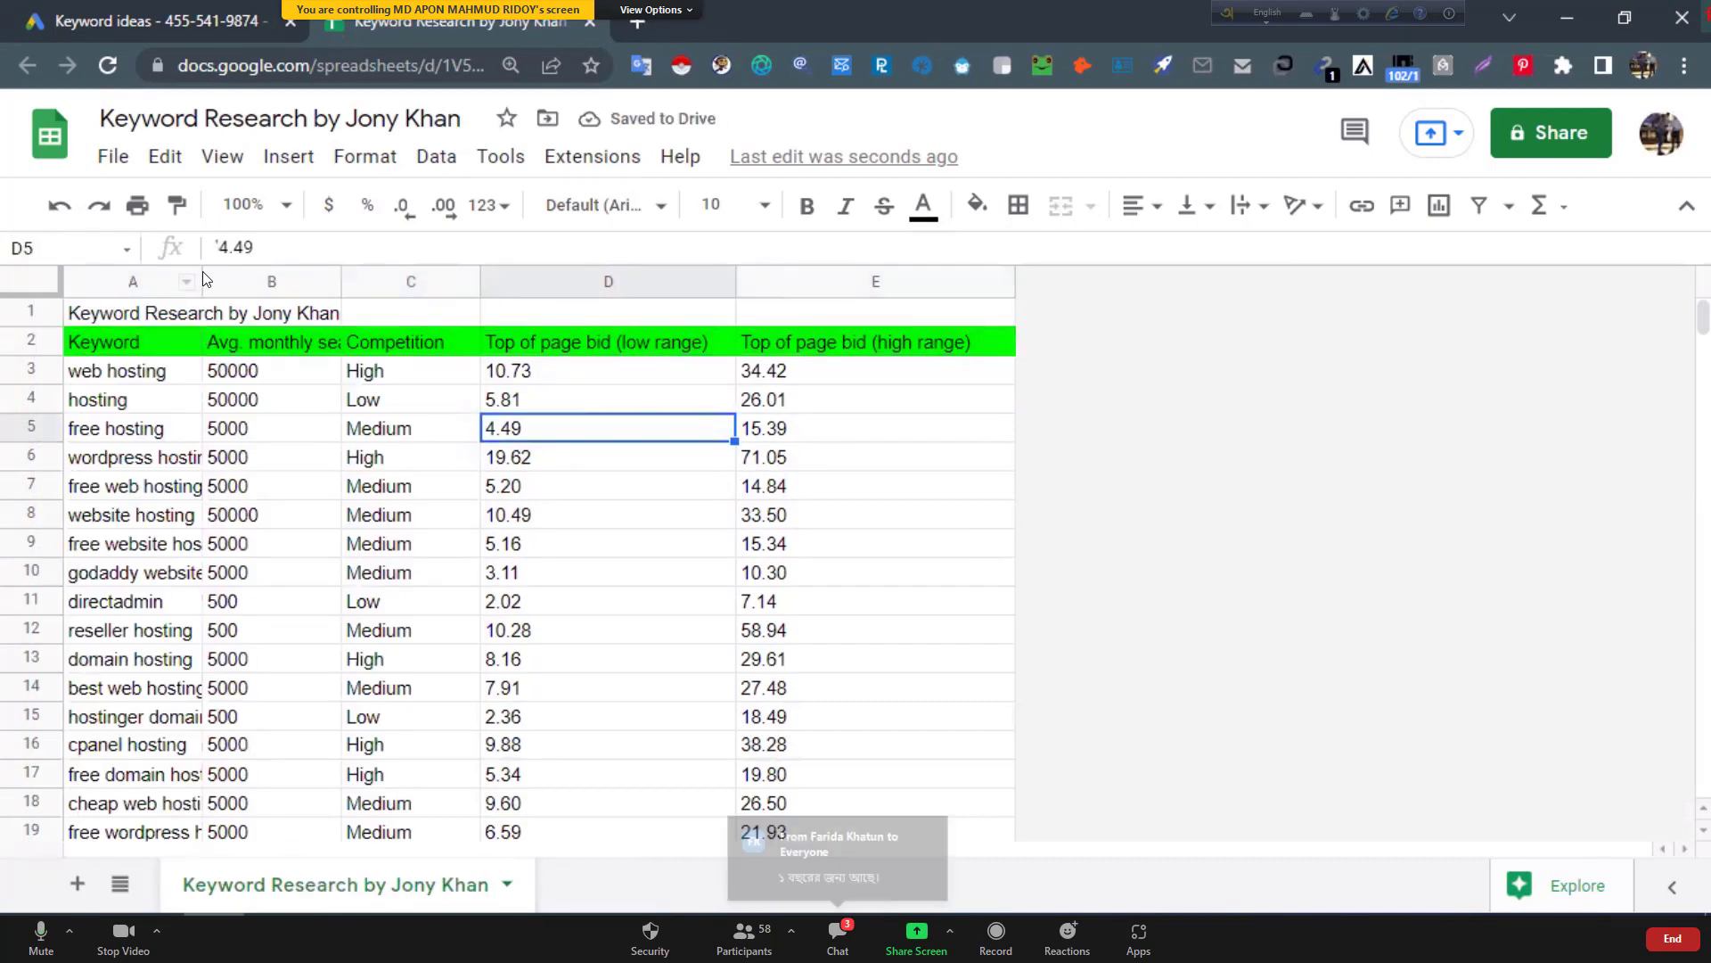
Widen the Keyword column to show more of the keyword names, and look through the cleaned-up list.
{"action": "left_click_drag", "start_coordinate": [202, 271], "coordinate": [236, 274]}
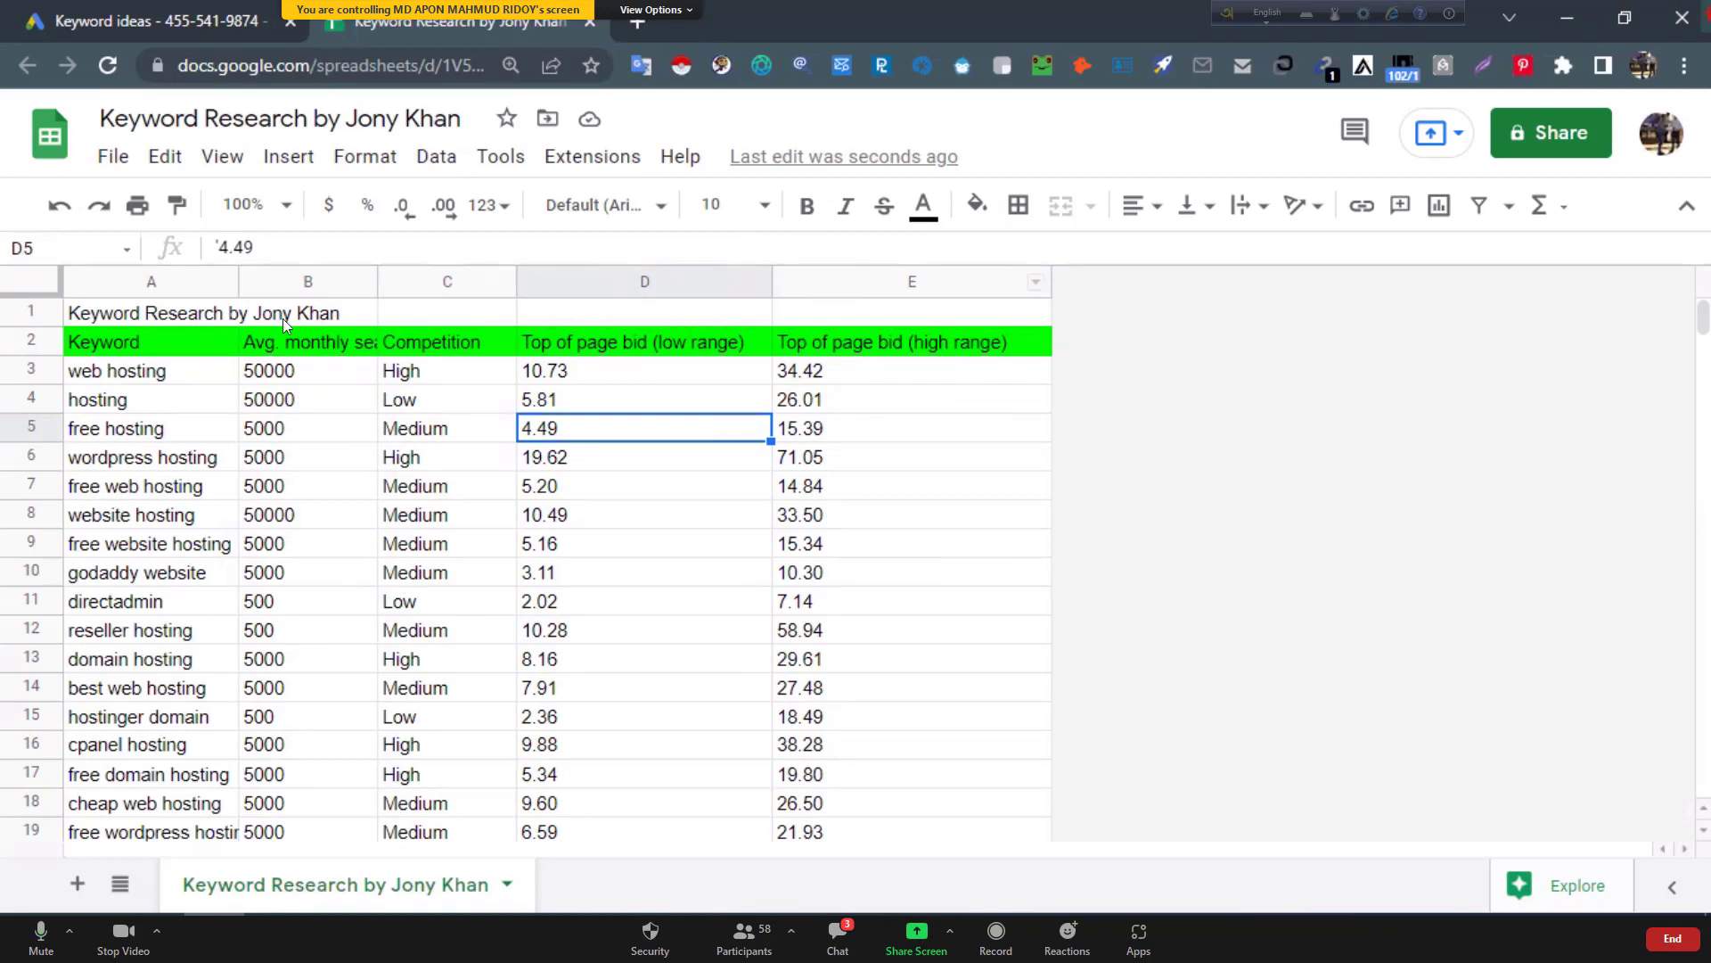
{"action": "left_click", "coordinate": [36, 340]}
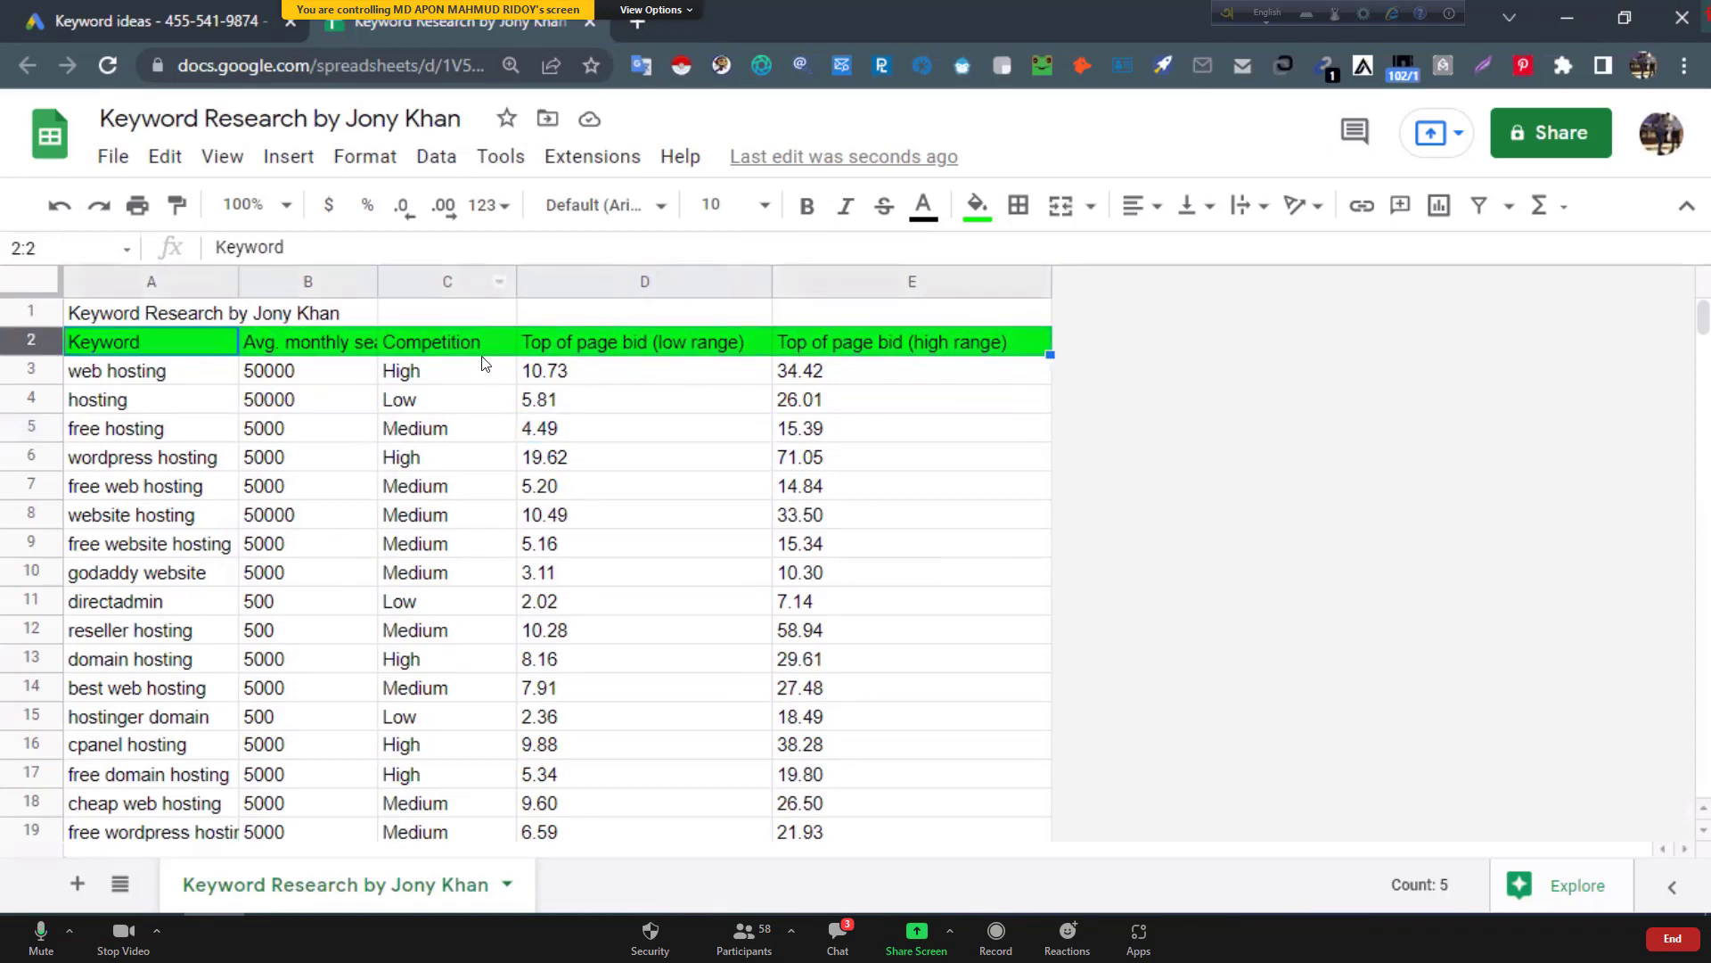
{"action": "scroll", "coordinate": [386, 380], "scroll_direction": "down", "scroll_amount": 8}
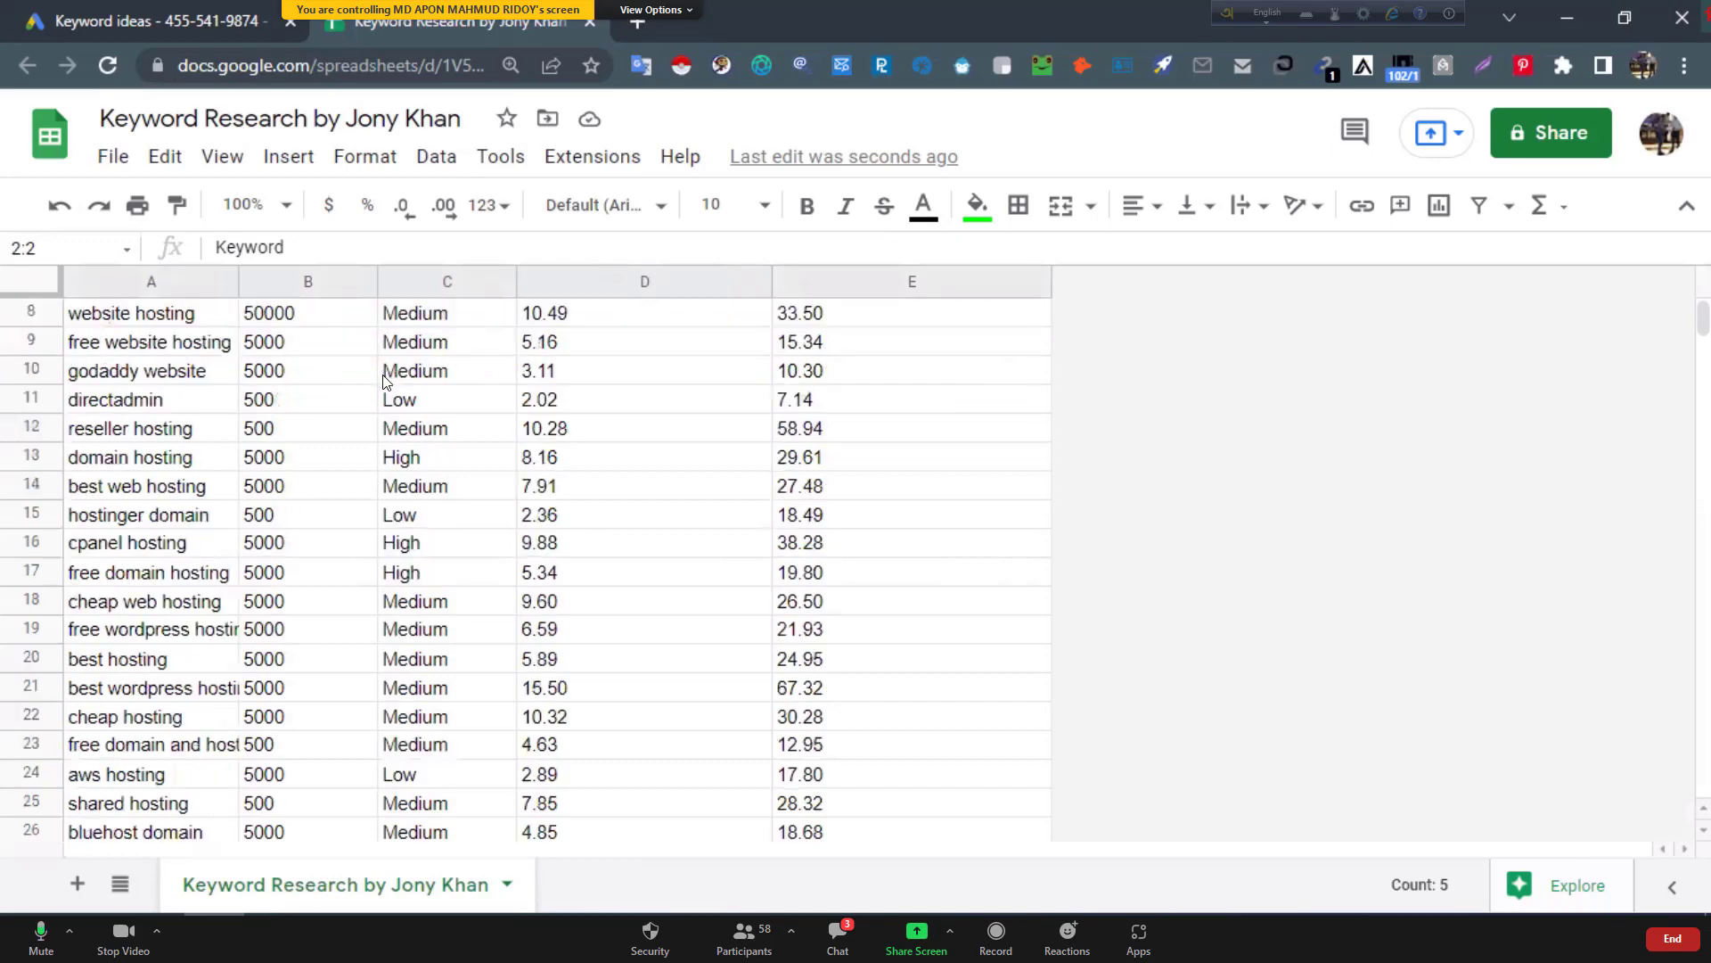
{"action": "scroll", "coordinate": [378, 370], "scroll_direction": "up", "scroll_amount": 8}
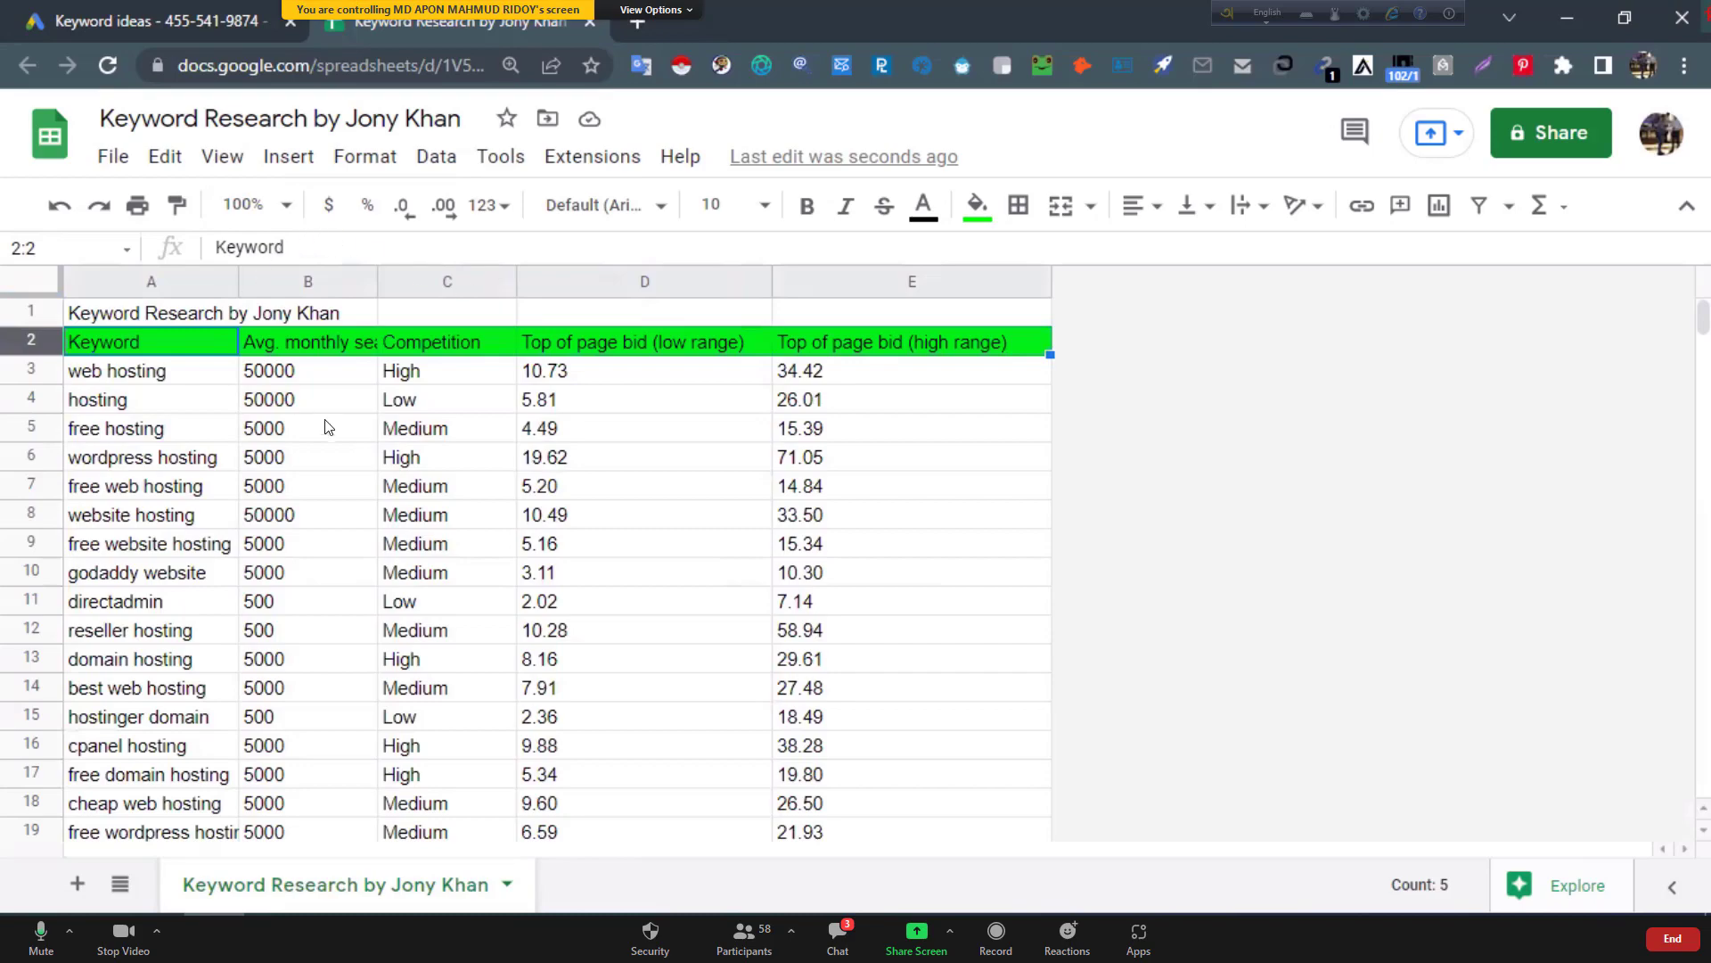
Look through the first 300 or so keyword rows, examining monthly searches, competition and bid ranges, and return to the header row.
{"action": "scroll", "coordinate": [332, 436], "scroll_direction": "down", "scroll_amount": 20}
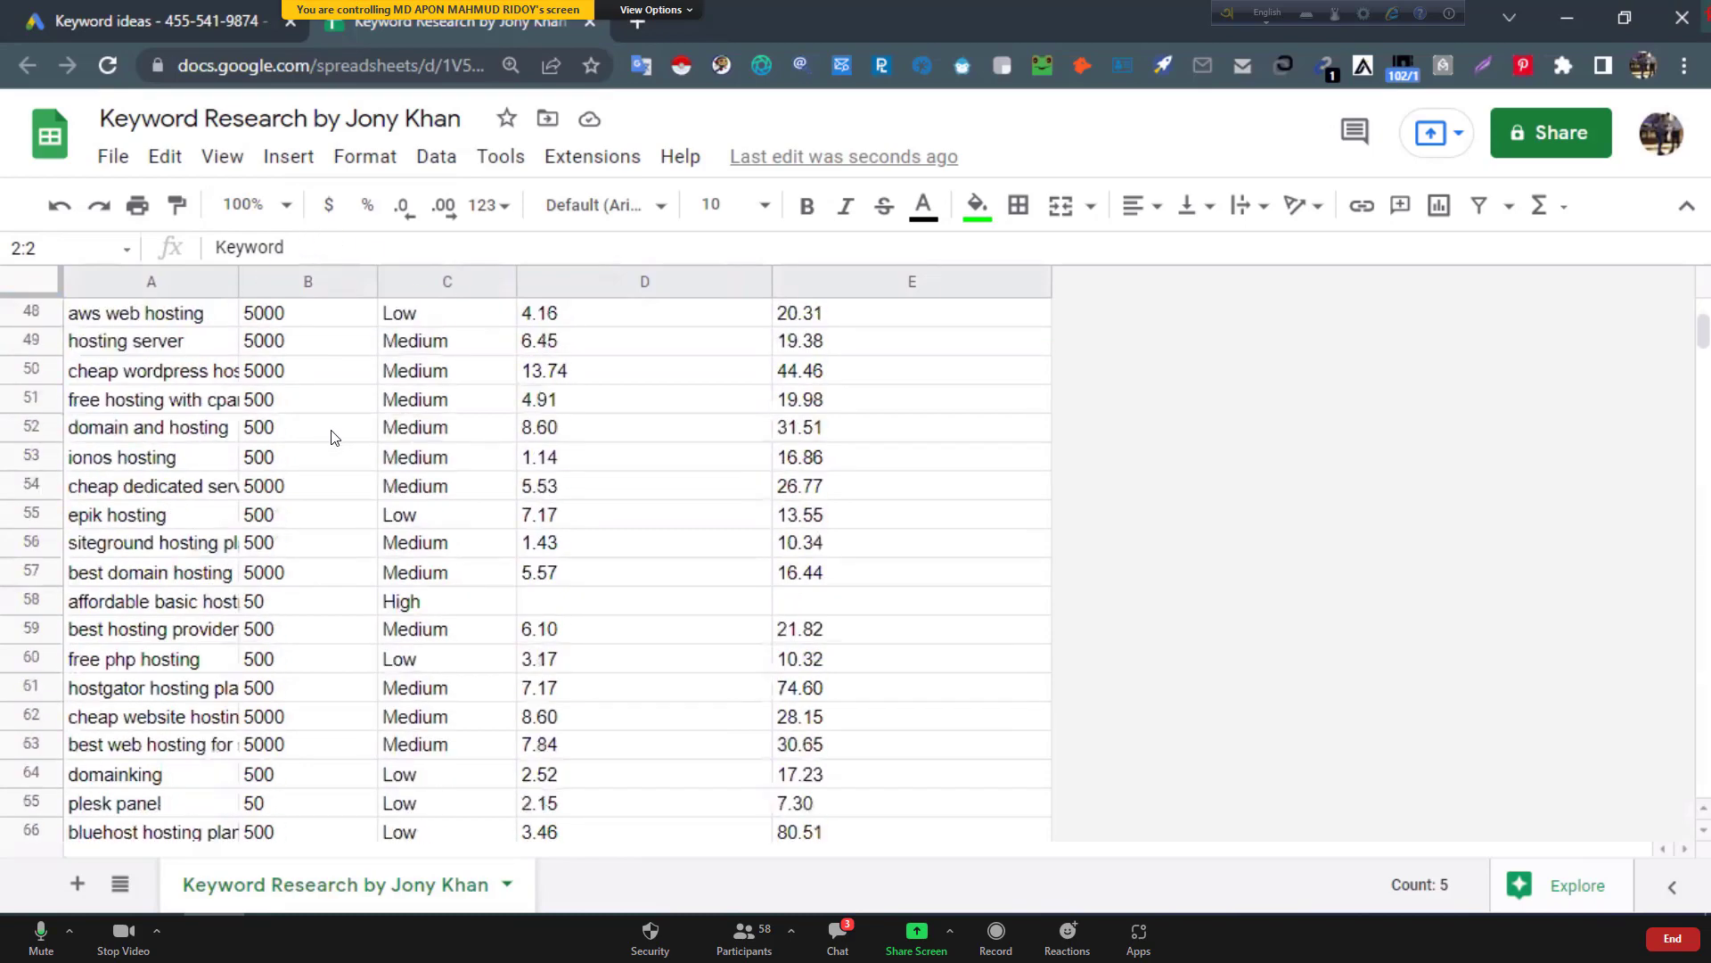
{"action": "scroll", "coordinate": [332, 435], "scroll_direction": "down", "scroll_amount": 20}
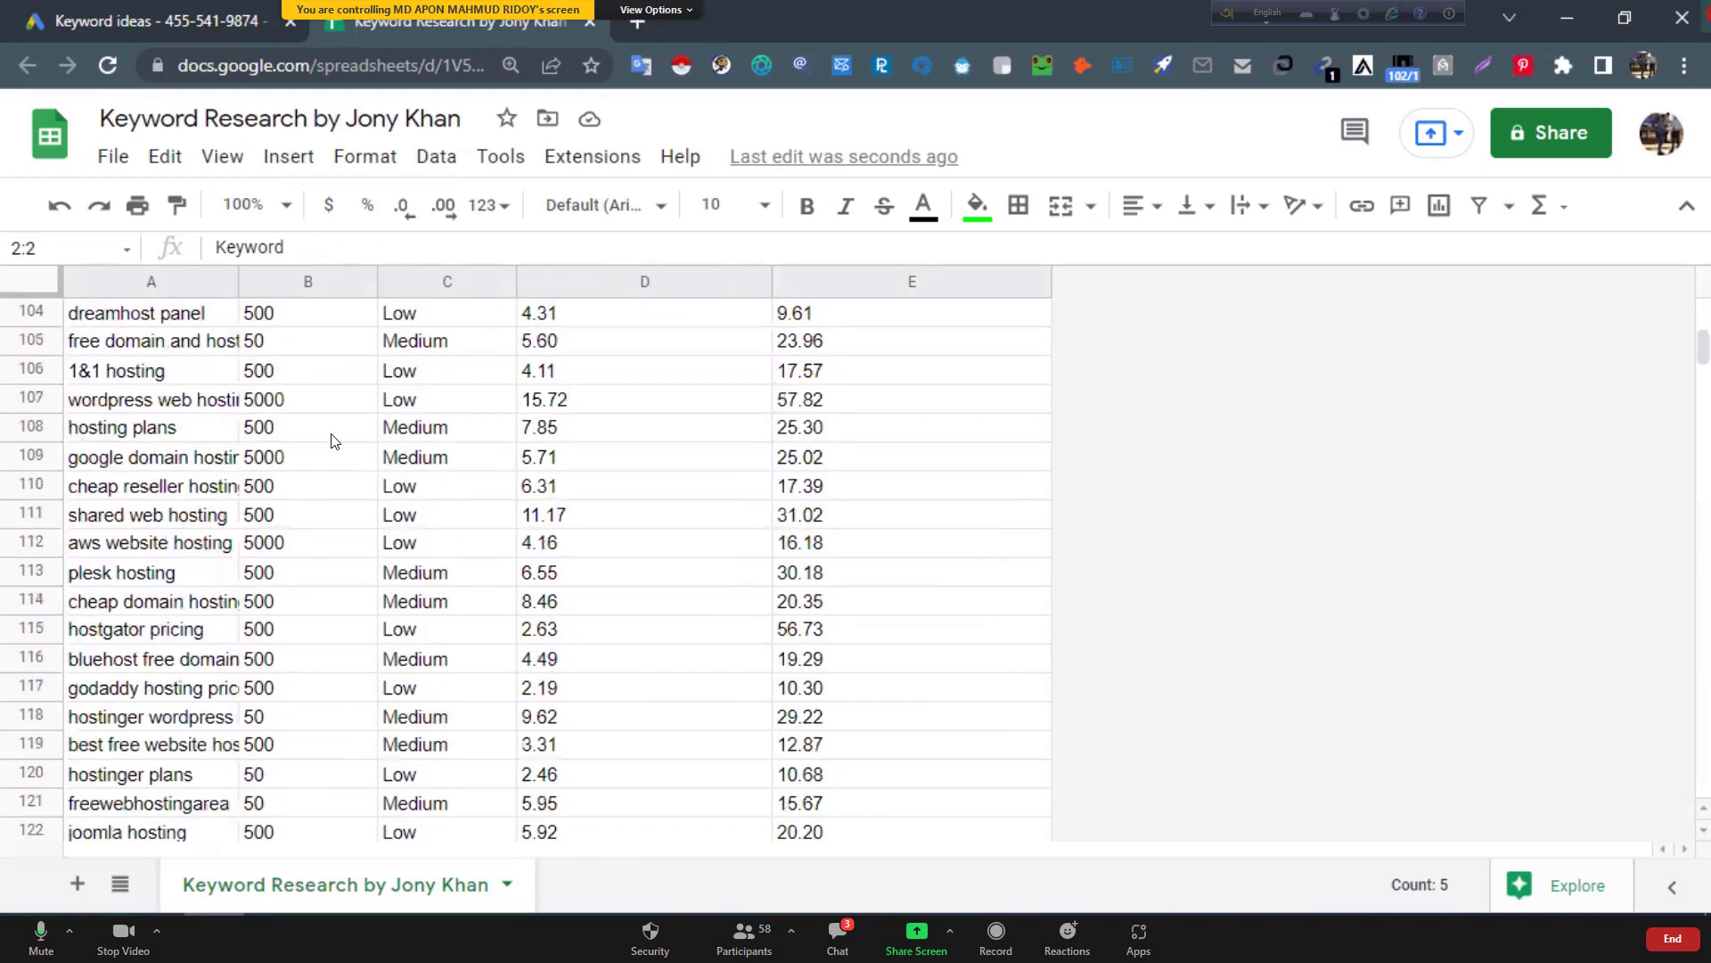
{"action": "scroll", "coordinate": [333, 440], "scroll_direction": "down", "scroll_amount": 20}
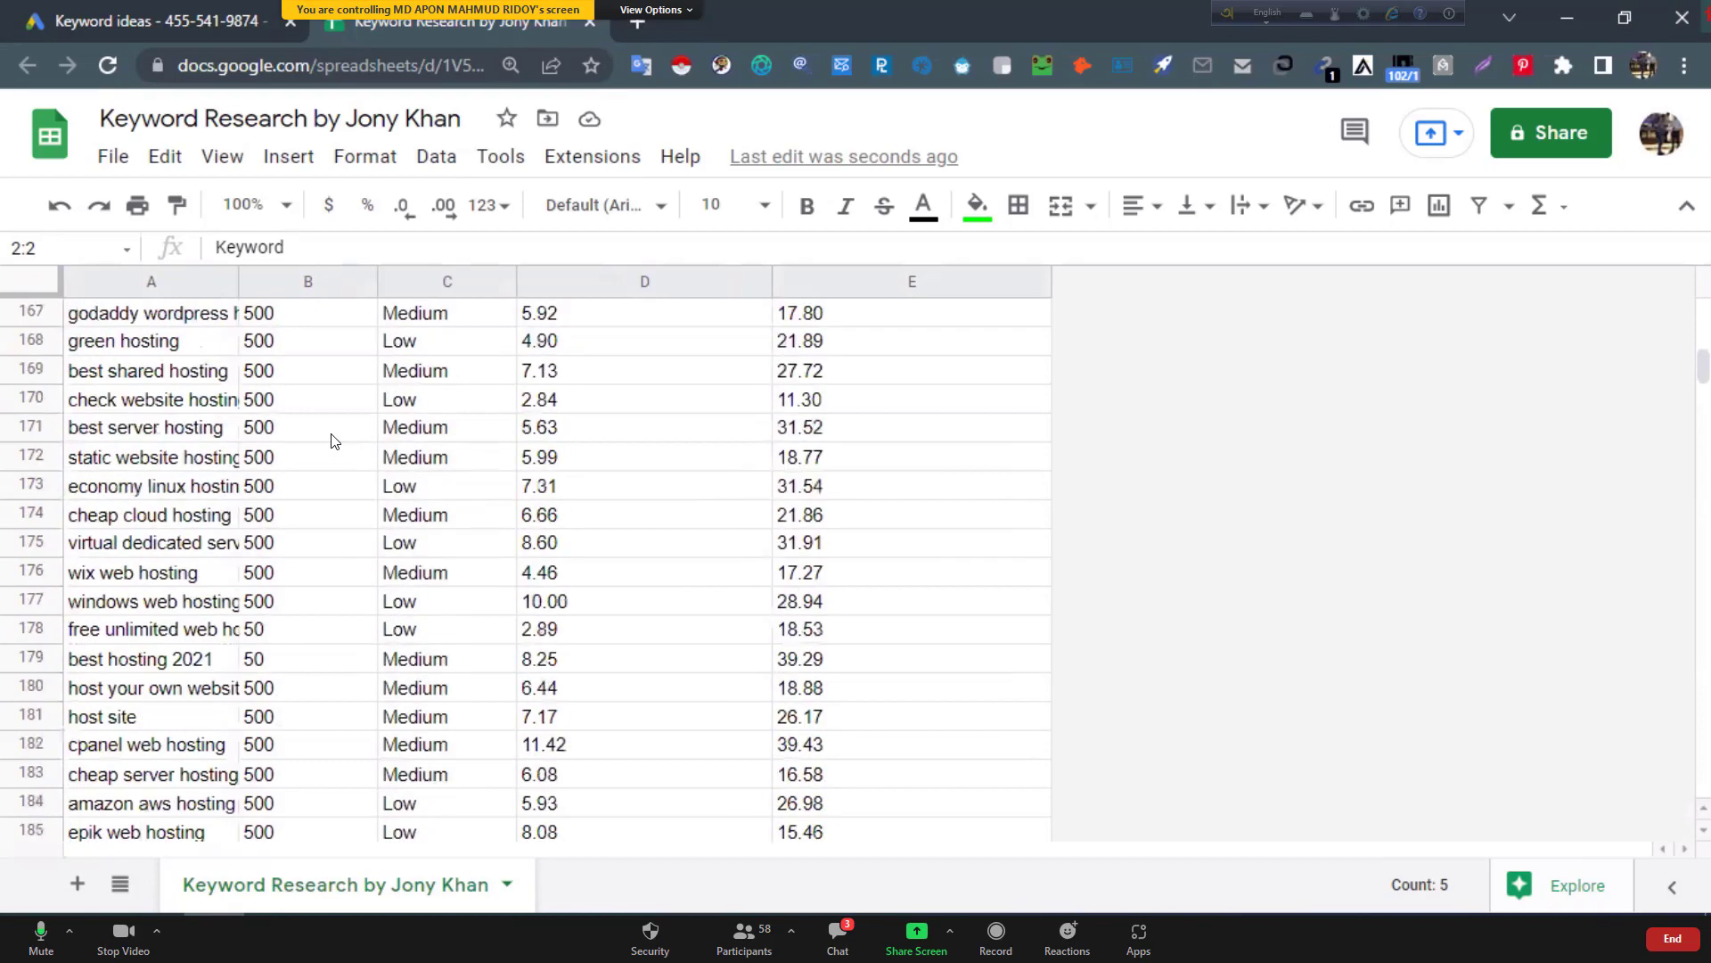
{"action": "scroll", "coordinate": [333, 440], "scroll_direction": "down", "scroll_amount": 20}
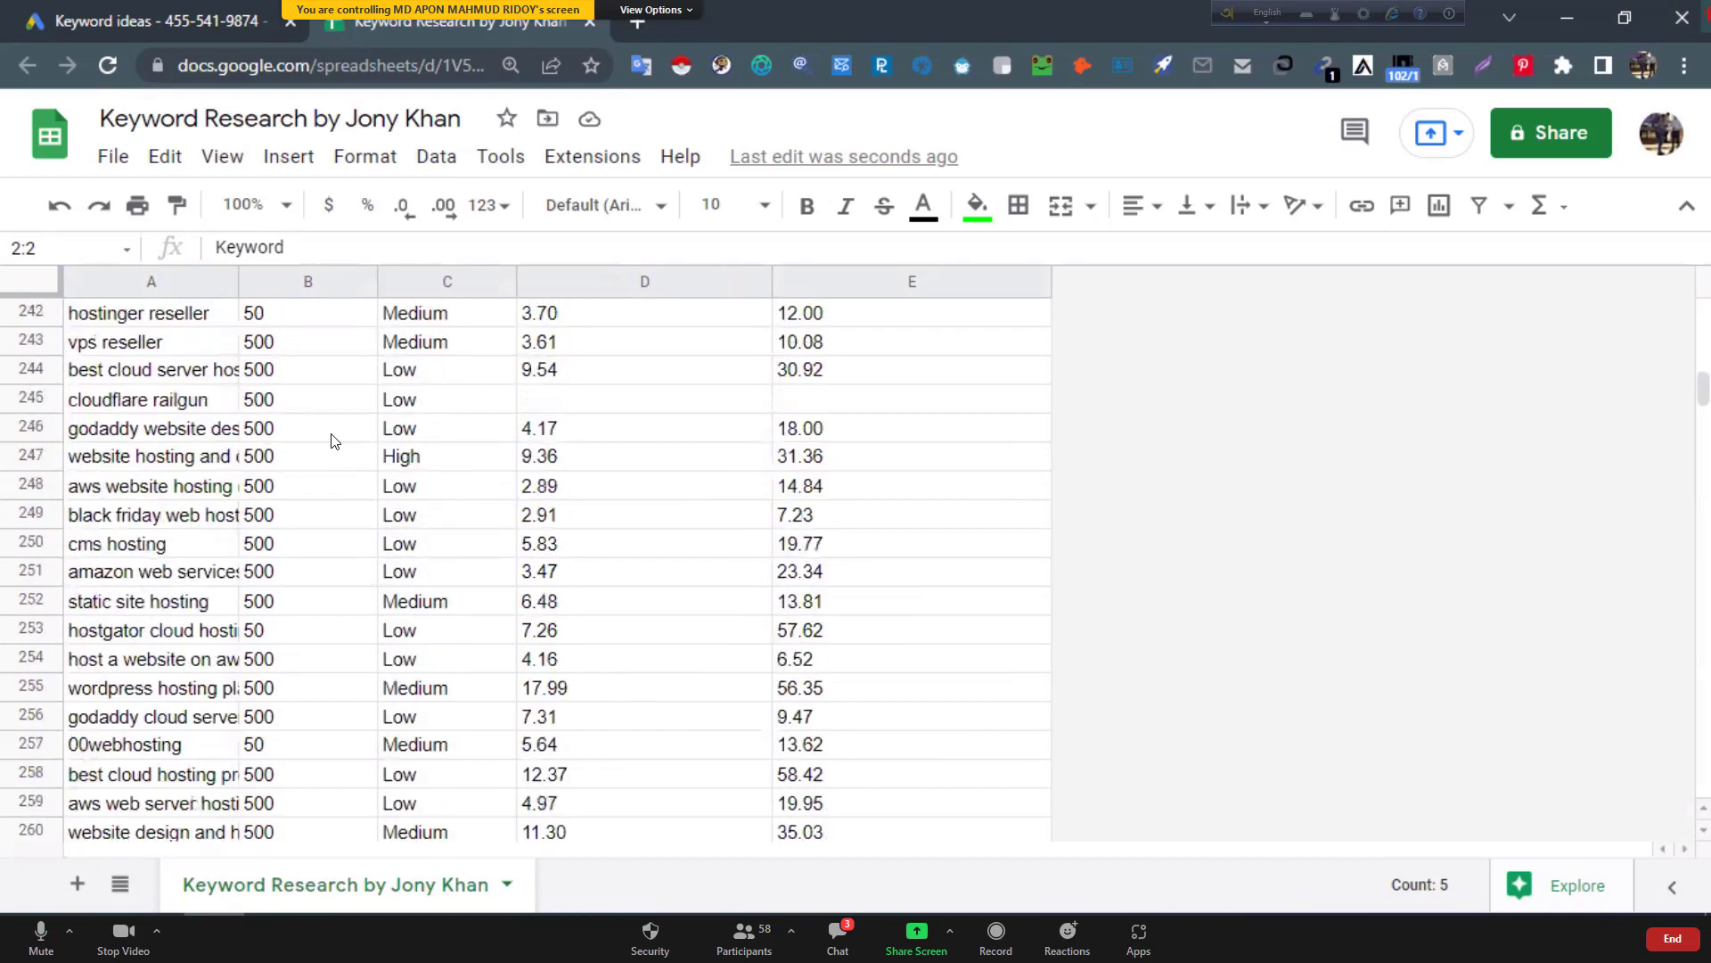
{"action": "scroll", "coordinate": [333, 441], "scroll_direction": "down", "scroll_amount": 11}
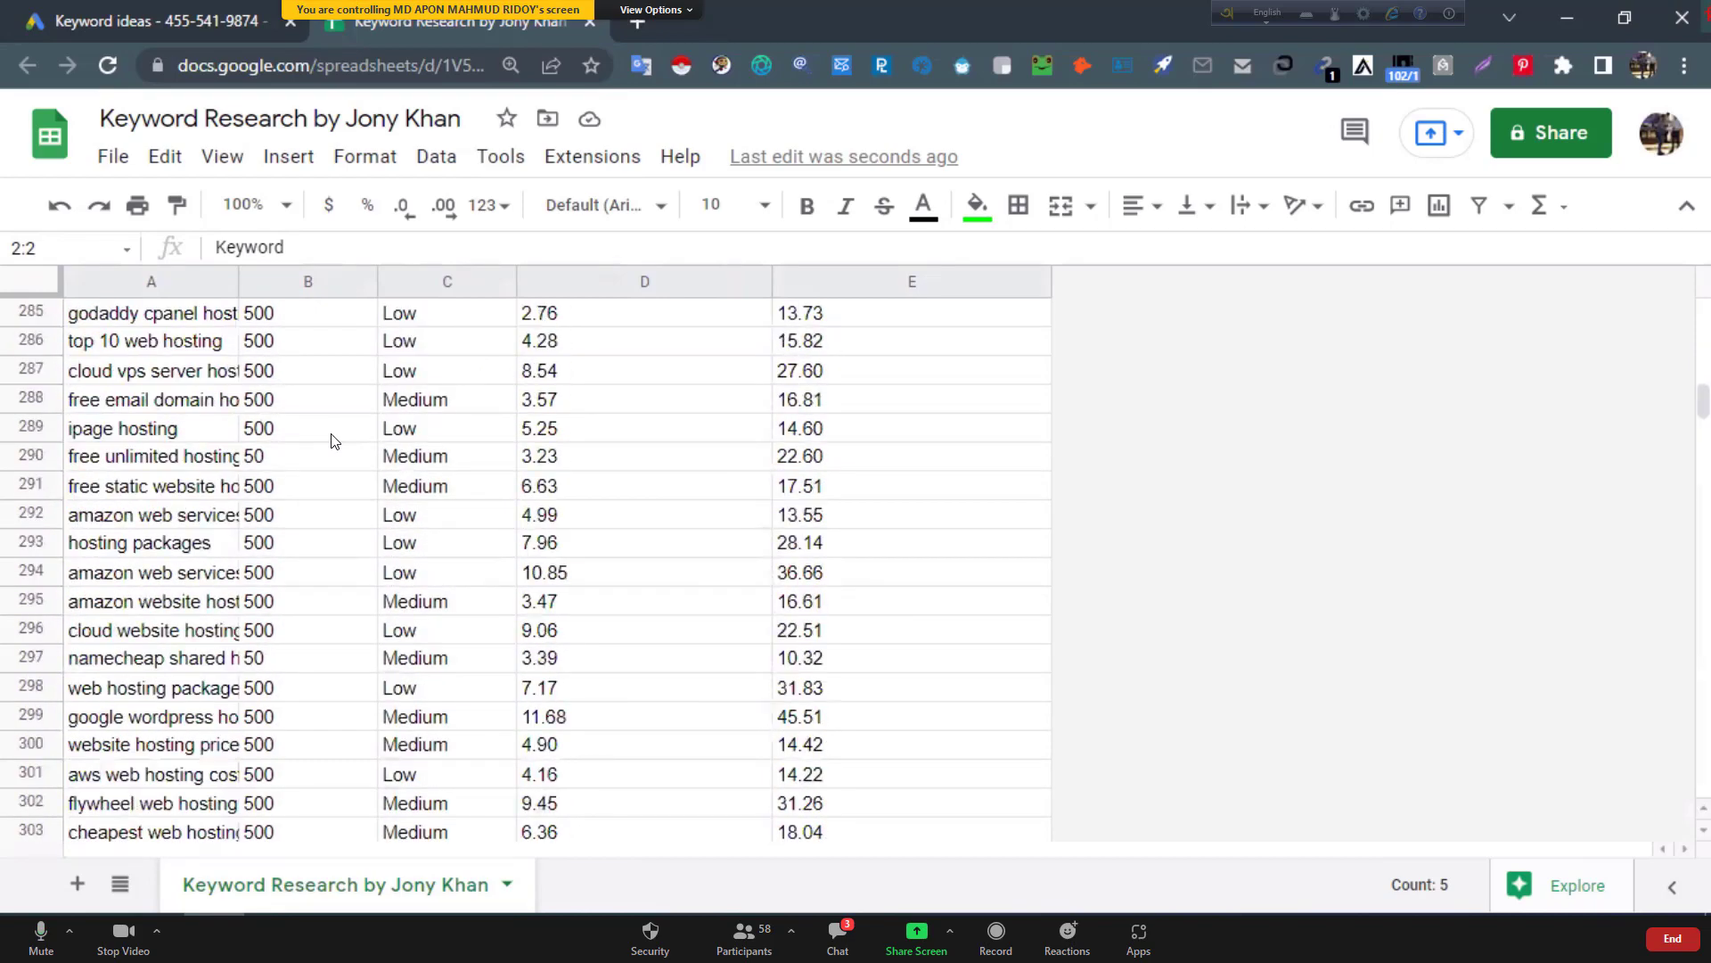
{"action": "scroll", "coordinate": [333, 440], "scroll_direction": "down", "scroll_amount": 5}
{"action": "scroll", "coordinate": [333, 440], "scroll_direction": "up", "scroll_amount": 20}
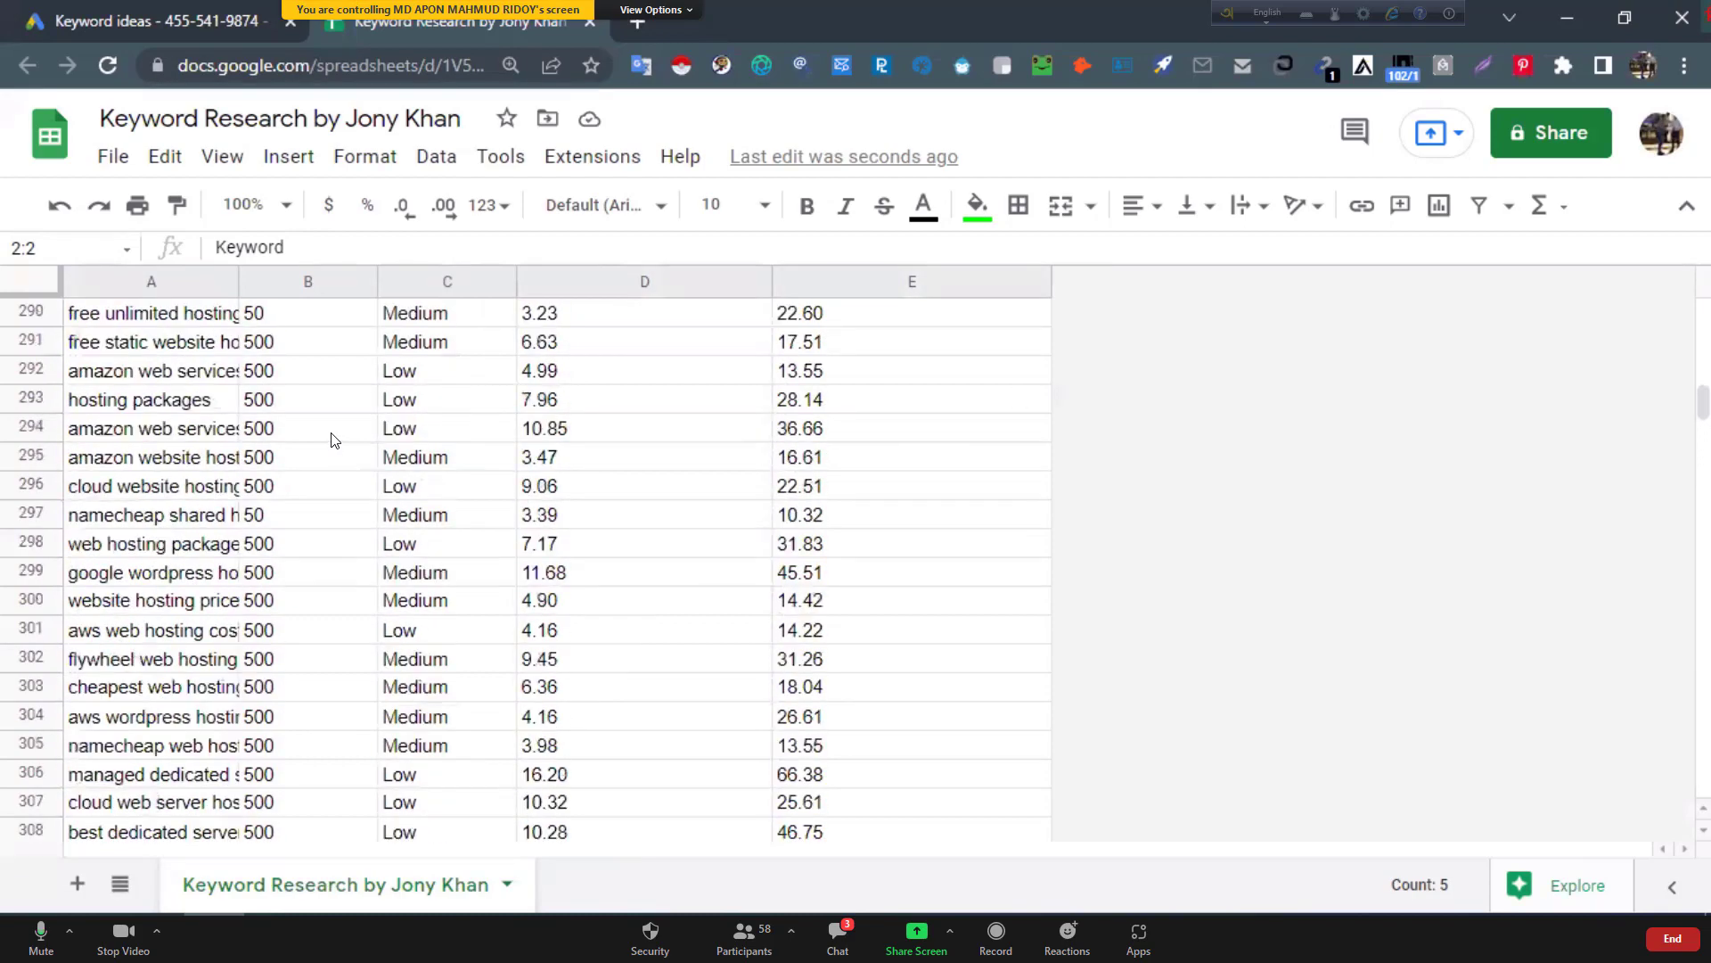
{"action": "scroll", "coordinate": [332, 440], "scroll_direction": "up", "scroll_amount": 20}
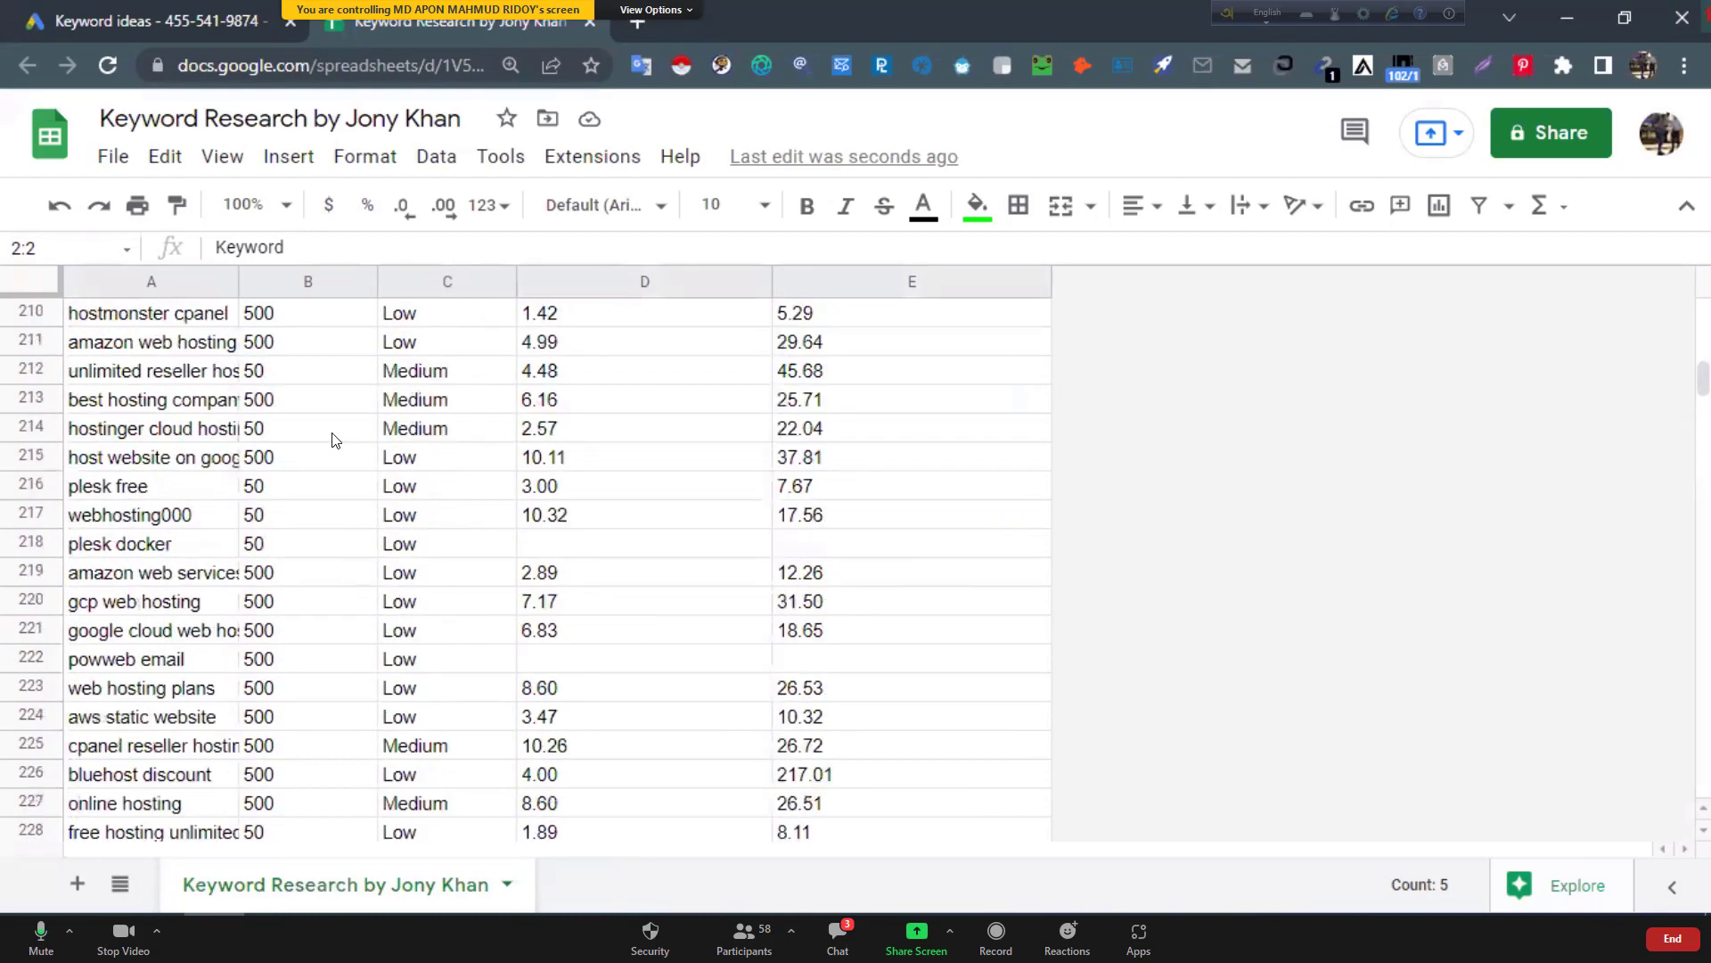
{"action": "scroll", "coordinate": [332, 440], "scroll_direction": "up", "scroll_amount": 20}
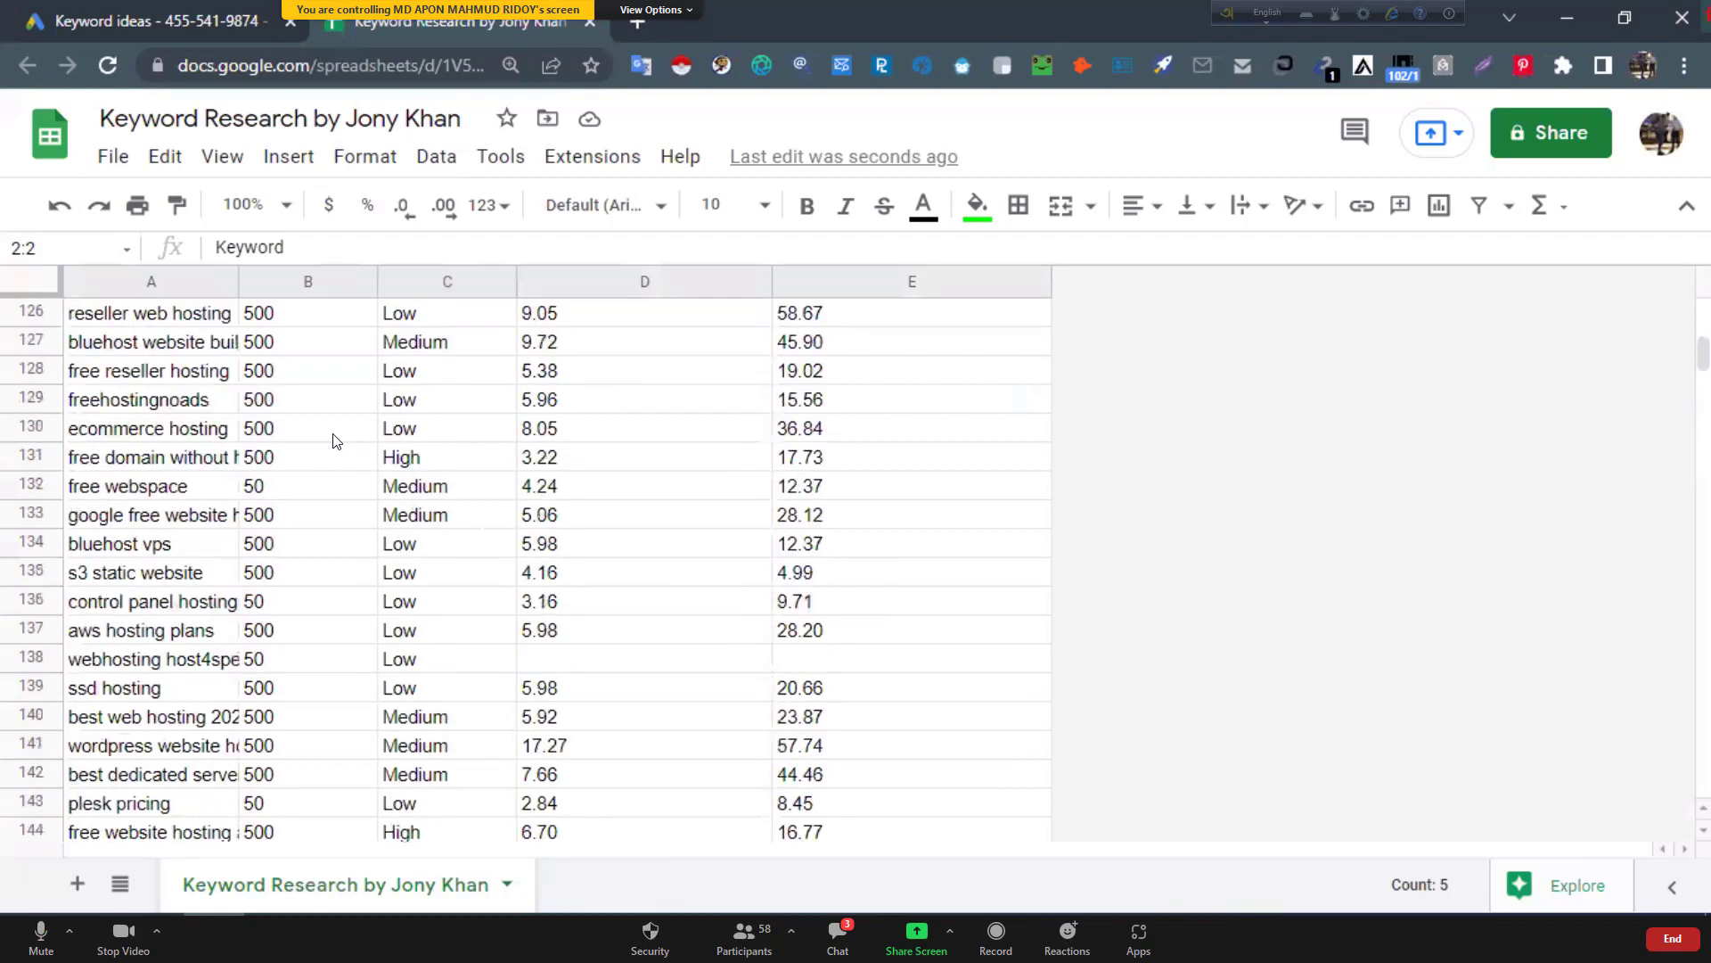
{"action": "scroll", "coordinate": [339, 440], "scroll_direction": "up", "scroll_amount": 20}
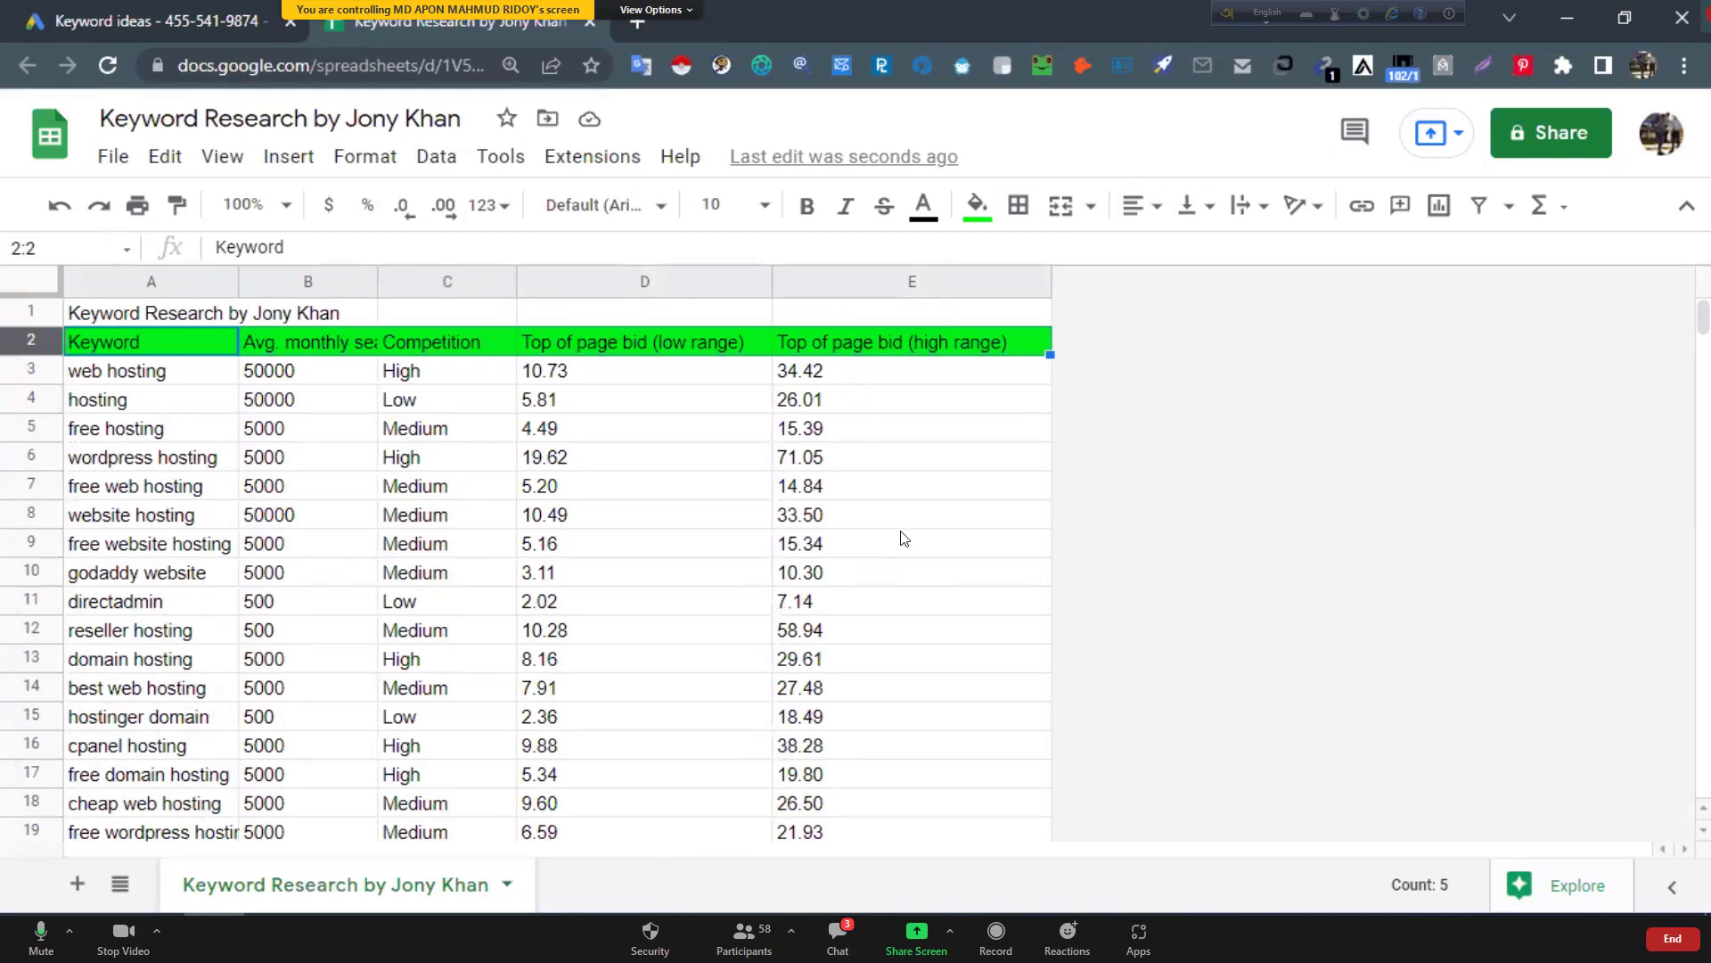
{"action": "left_click", "coordinate": [657, 10]}
{"action": "left_click", "coordinate": [718, 215]}
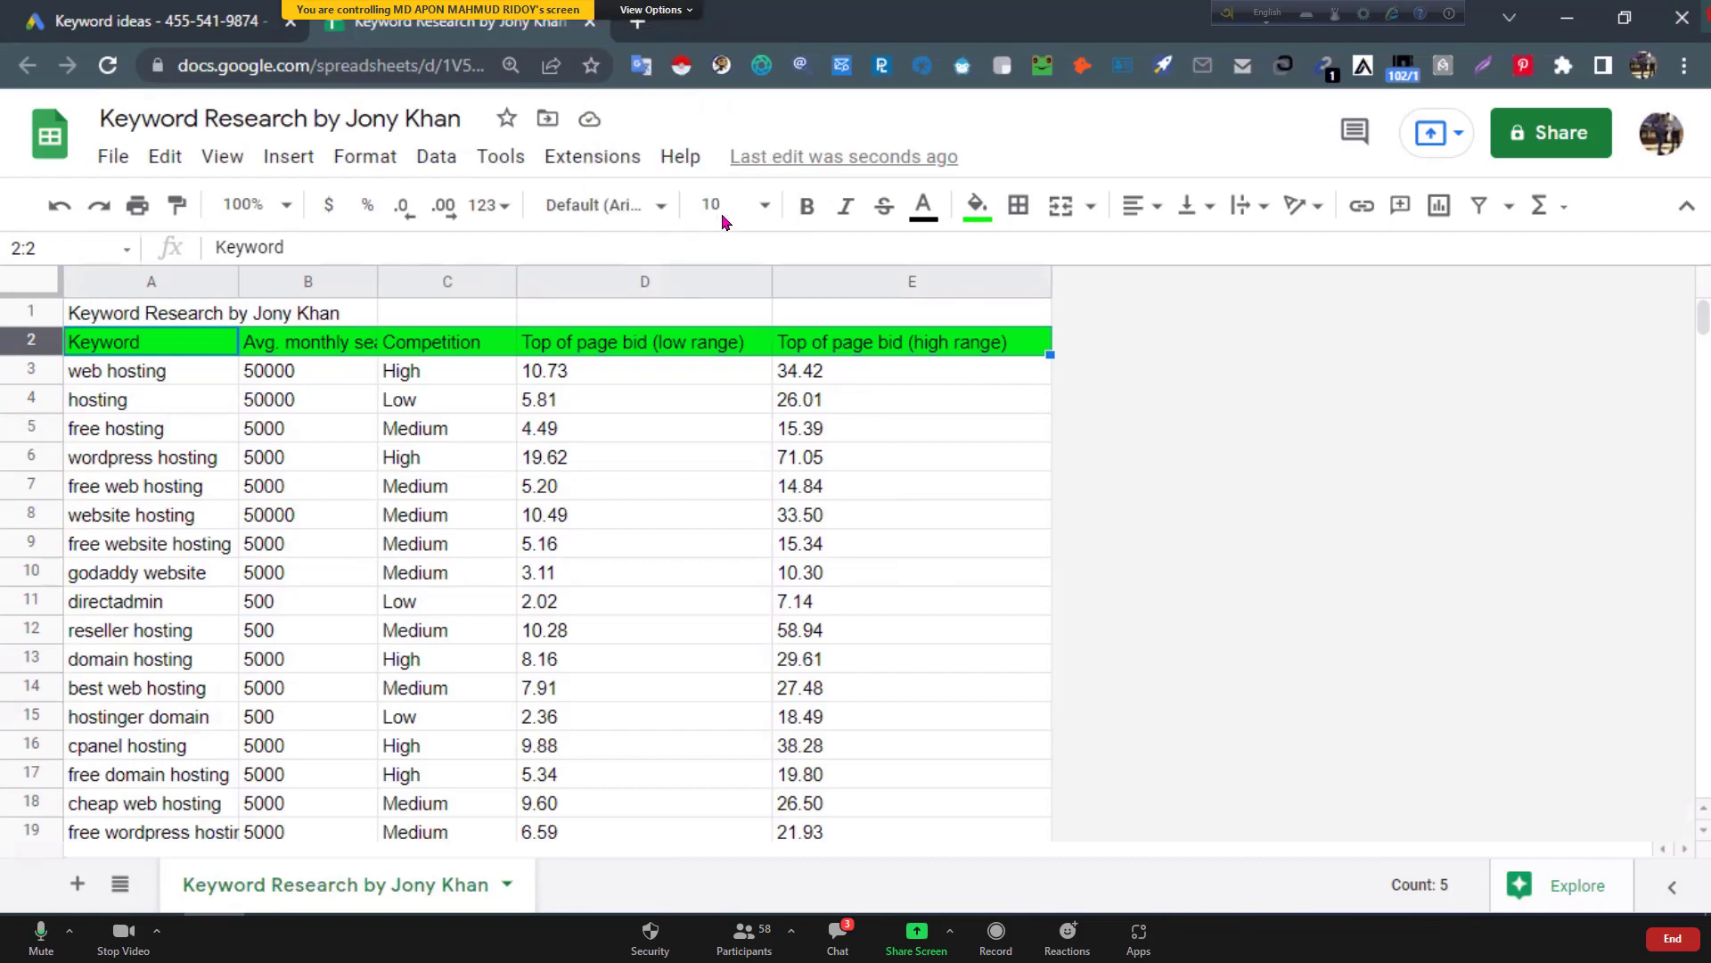